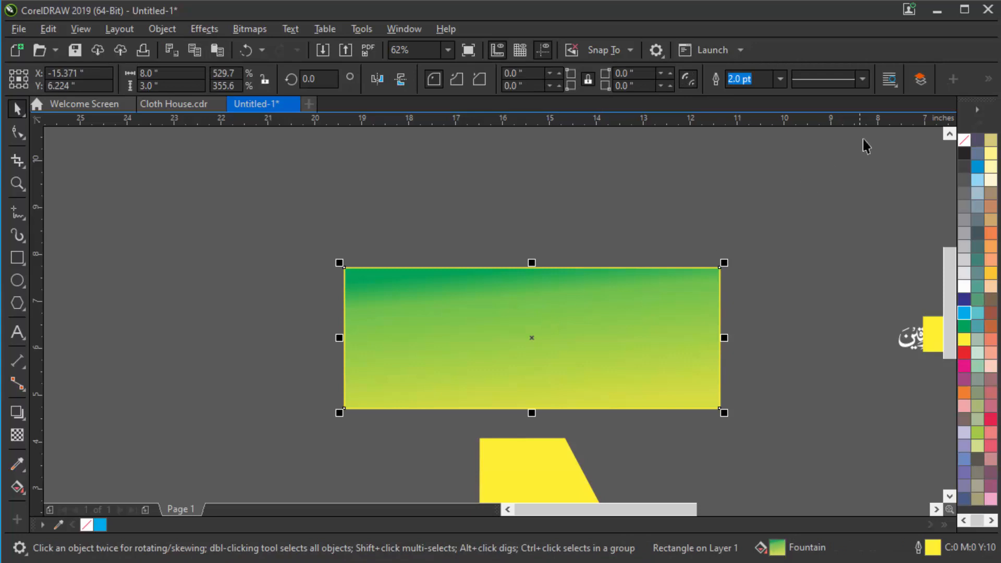
Inspect the fountain fill settings of the banner's green-to-yellow background rectangle and examine its gradient up close
key(F11)
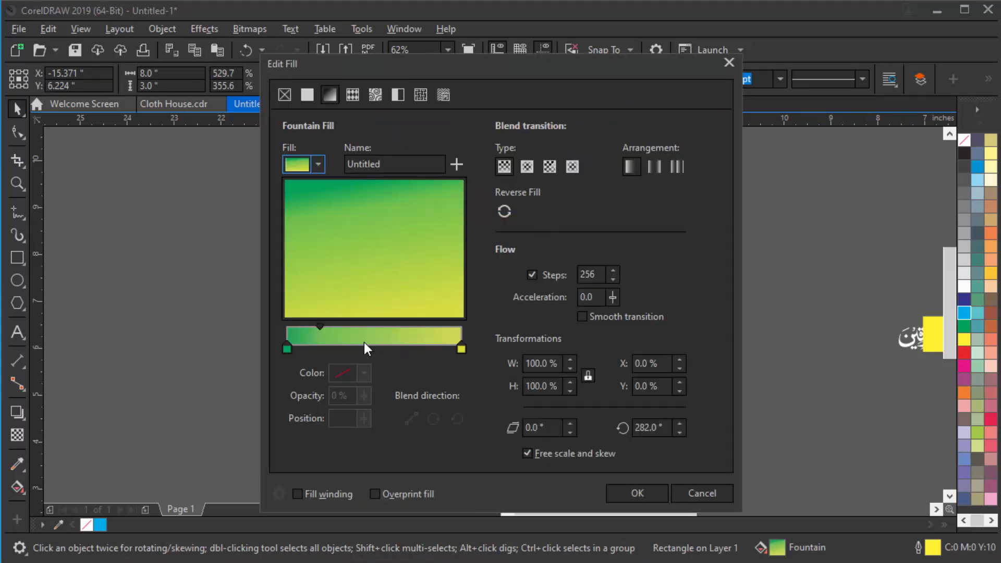
click(627, 493)
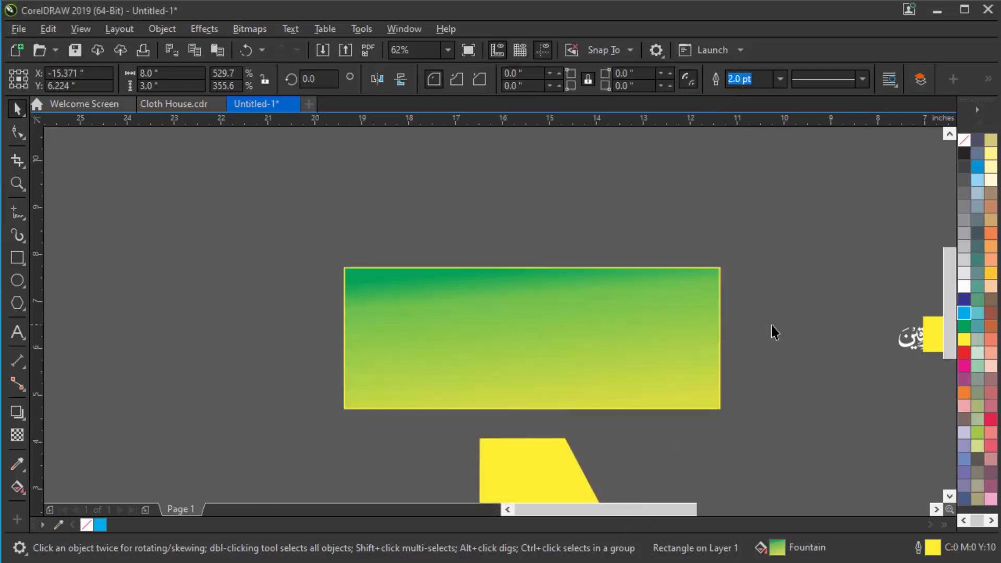
click(772, 331)
click(557, 322)
scroll(566, 332, up, 5)
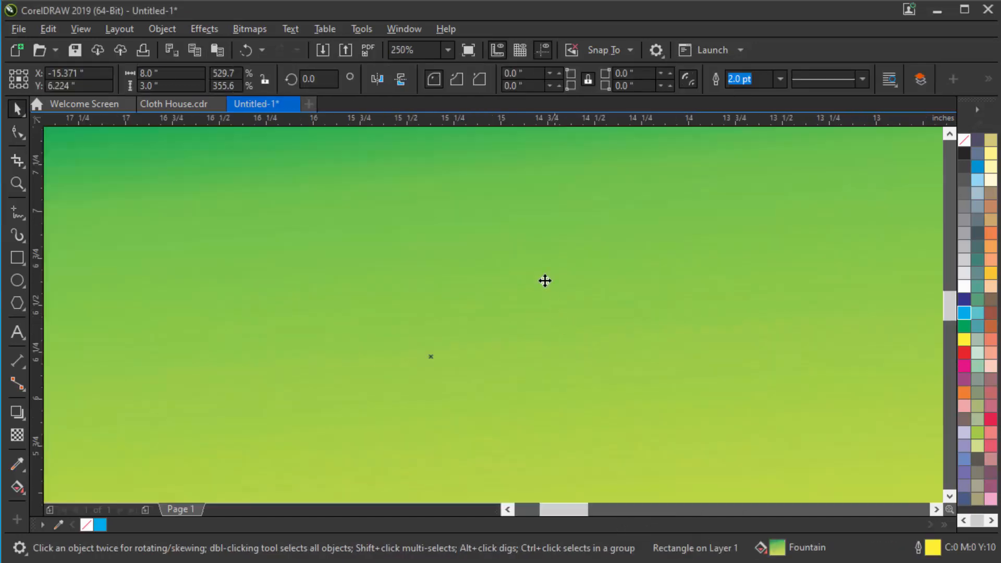
scroll(544, 280, down, 5)
Move the yellow trapezoid onto the banner, snapping its upper-left corner to the banner's upper-left corner
click(487, 440)
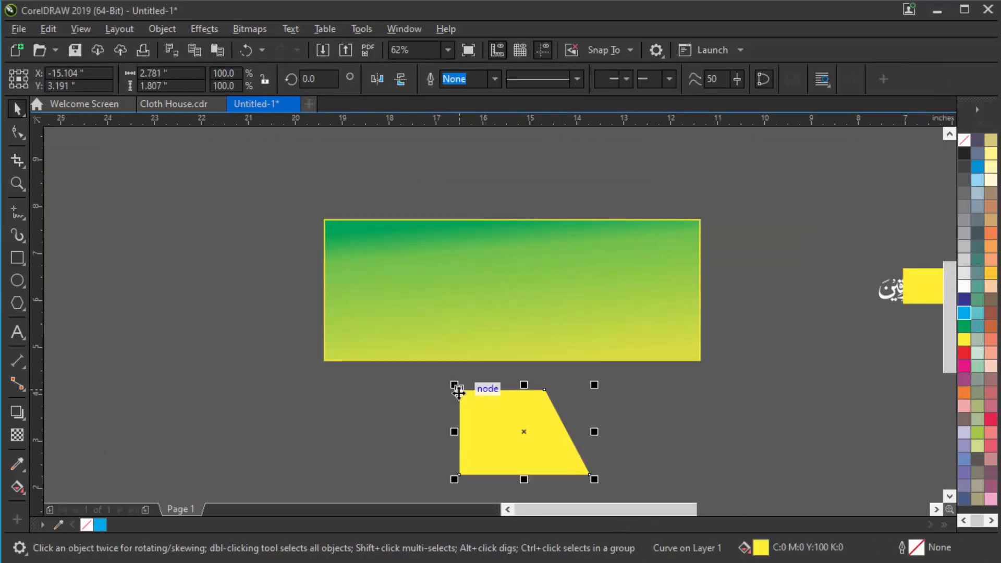
drag(455, 386, 327, 223)
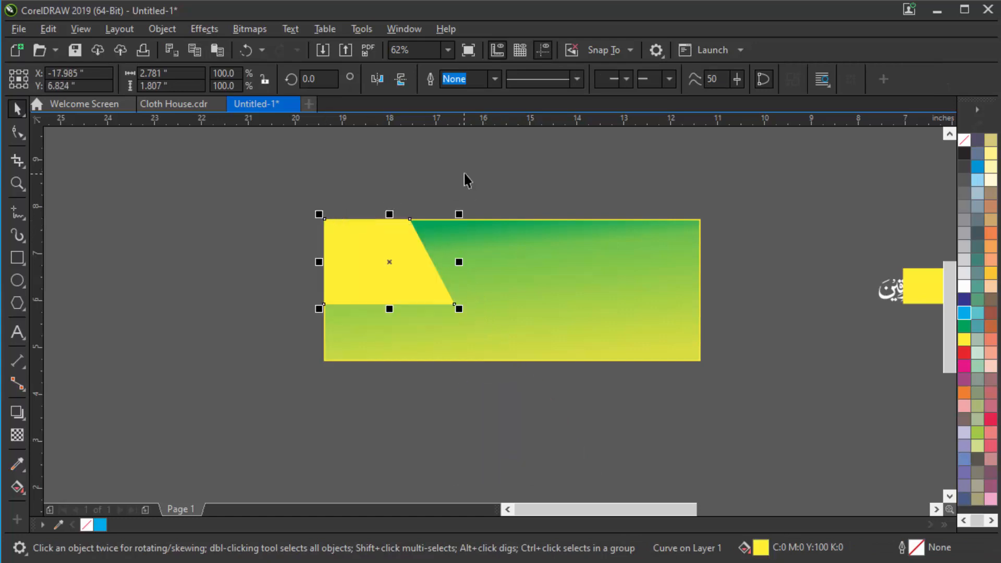
click(464, 177)
Move the second yellow piece onto the banner so it overlaps the trapezoid's upper-right part
scroll(365, 304, down, 2)
drag(639, 298, 399, 268)
scroll(339, 247, up, 2)
drag(520, 308, 444, 286)
key(Escape)
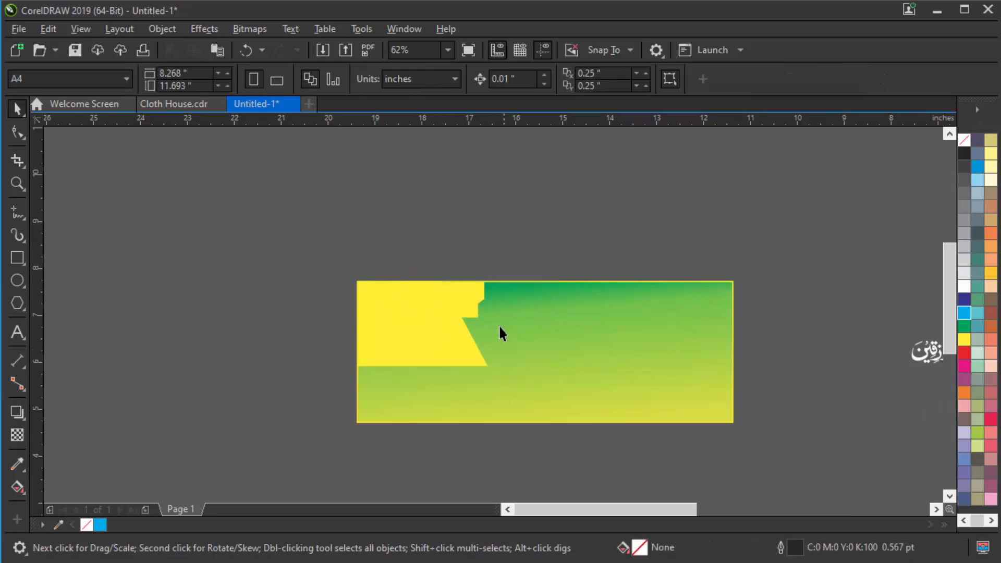
Place the white Arabic calligraphy near the banner's top edge beside the yellow shape, and move the woman's picture to the banner's left
scroll(523, 334, down, 2)
drag(734, 350, 537, 318)
key(Escape)
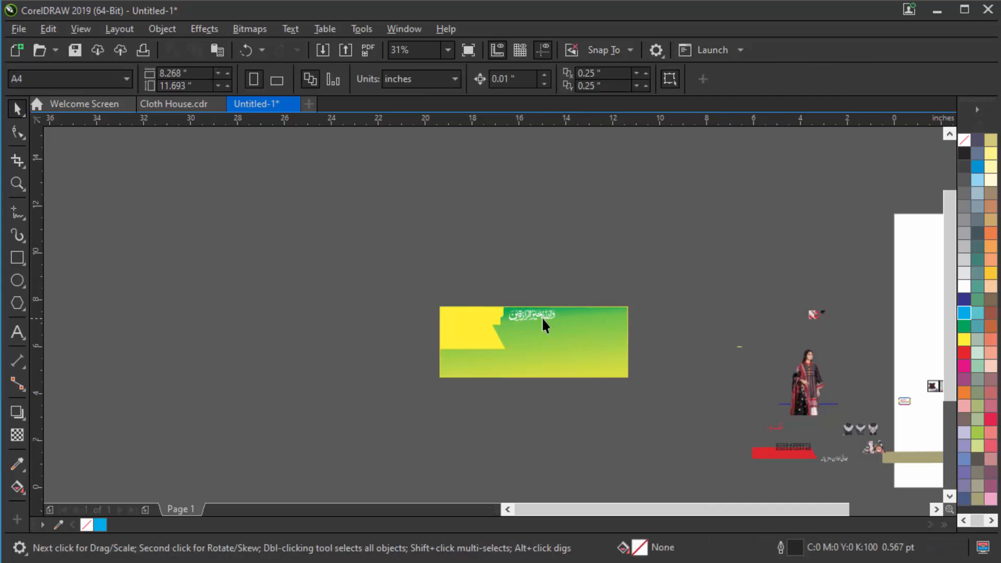
scroll(534, 320, up, 2)
scroll(531, 313, down, 2)
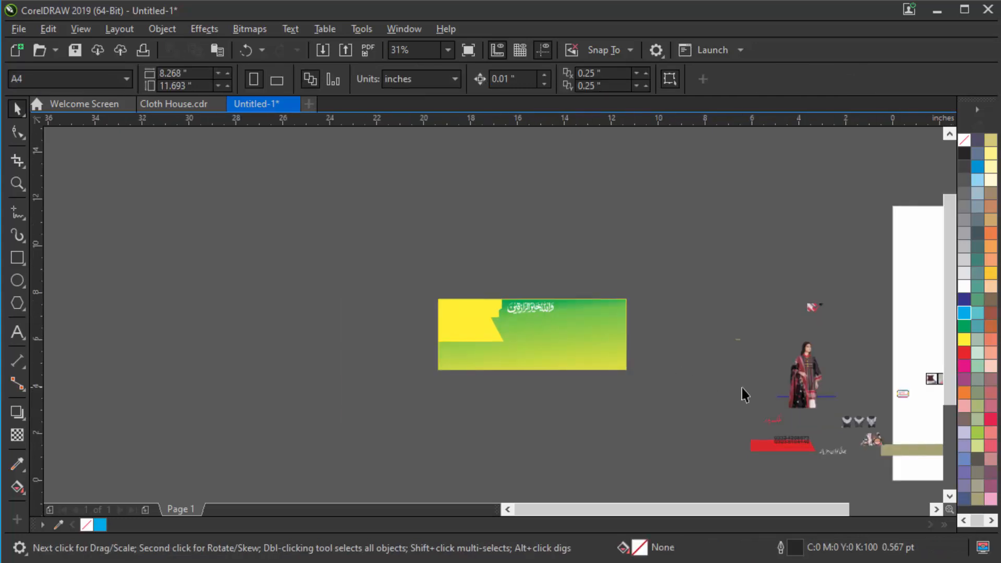
drag(808, 381, 329, 365)
Move the red slanted bar onto the banner, snapping it into the lower-left corner
click(773, 453)
drag(773, 453, 459, 388)
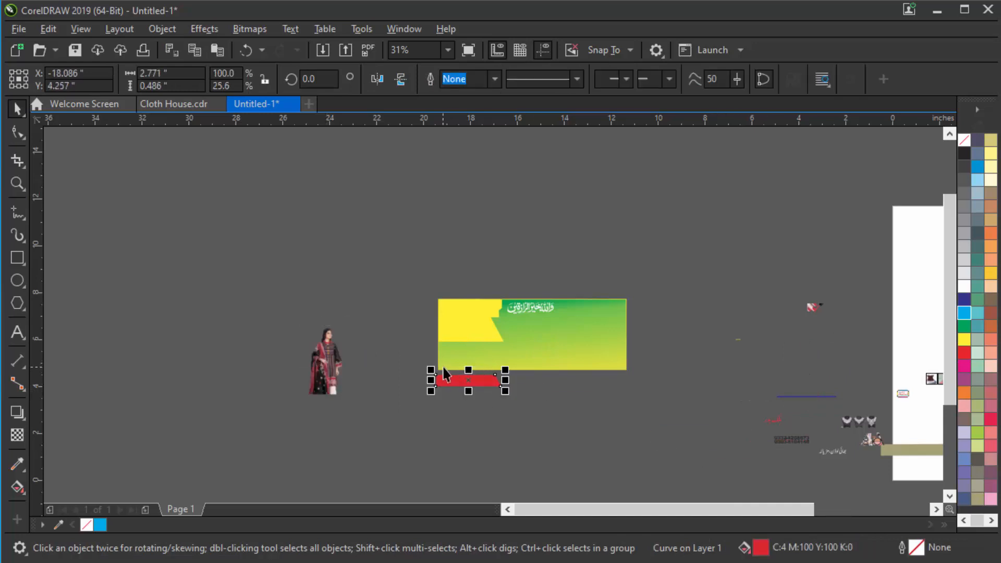
scroll(440, 383, up, 4)
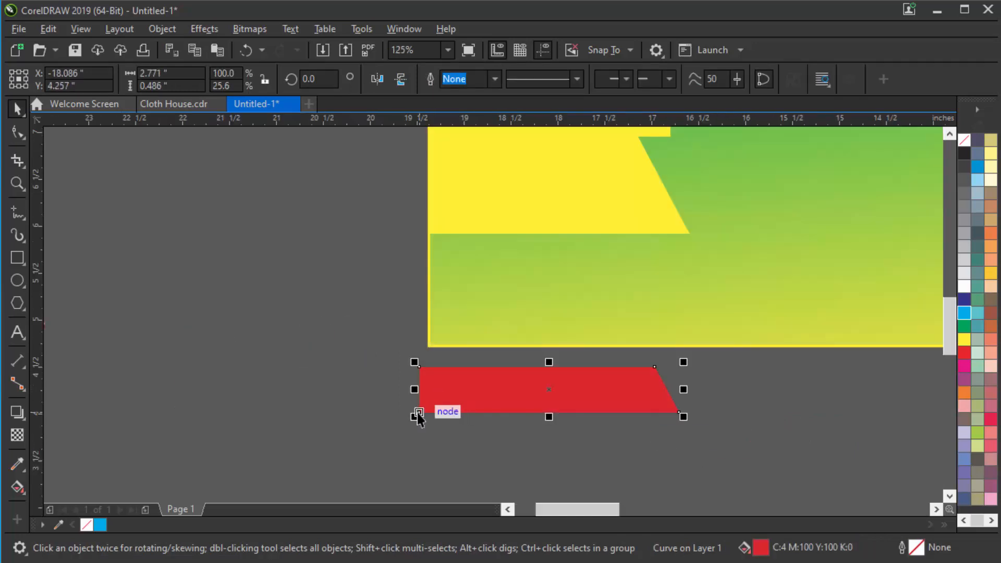
drag(418, 414, 432, 346)
click(416, 372)
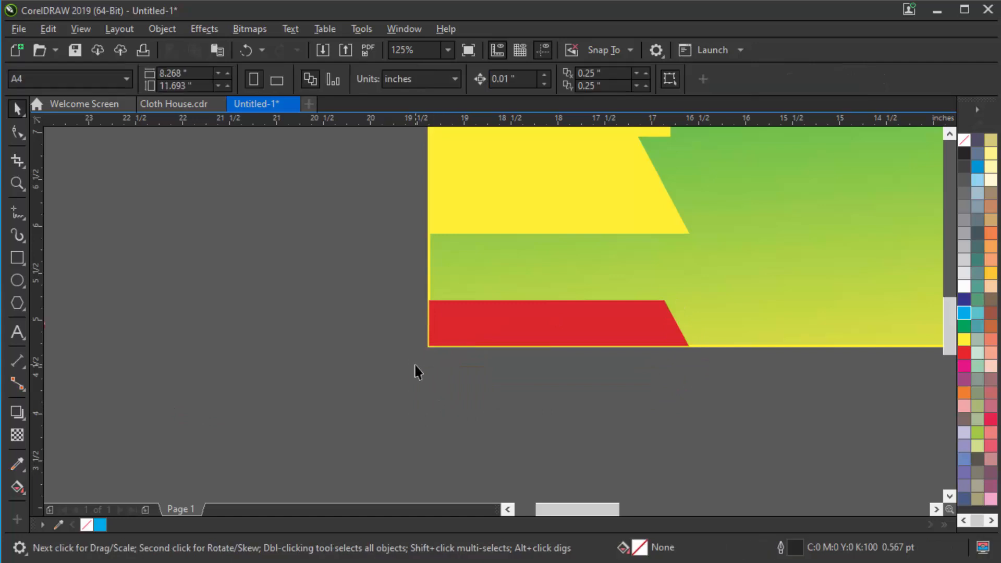
Bring the khaki slanted bar from the page area to the empty space just below the banner
scroll(416, 371, down, 6)
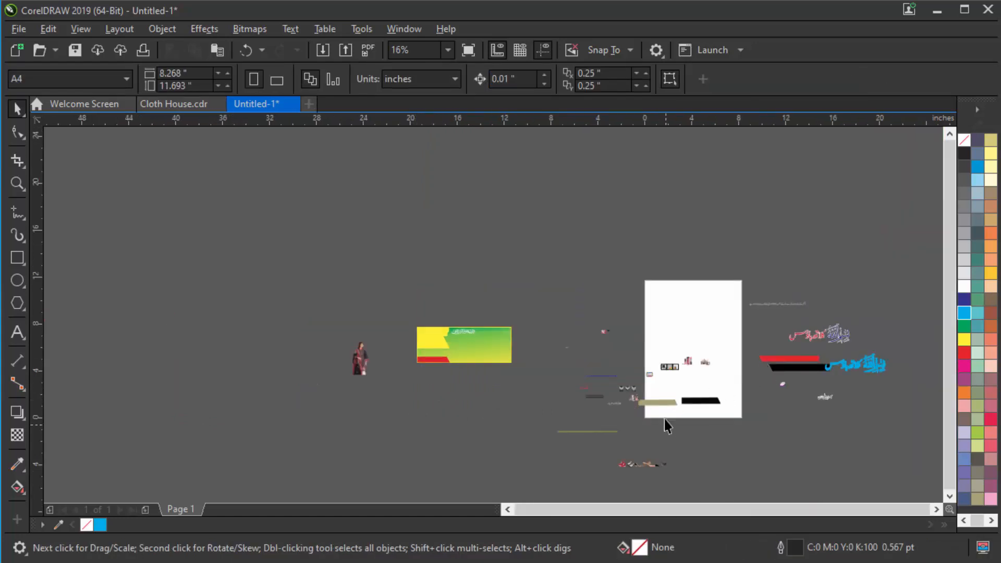
scroll(665, 419, up, 2)
drag(650, 383, 292, 346)
scroll(137, 258, up, 2)
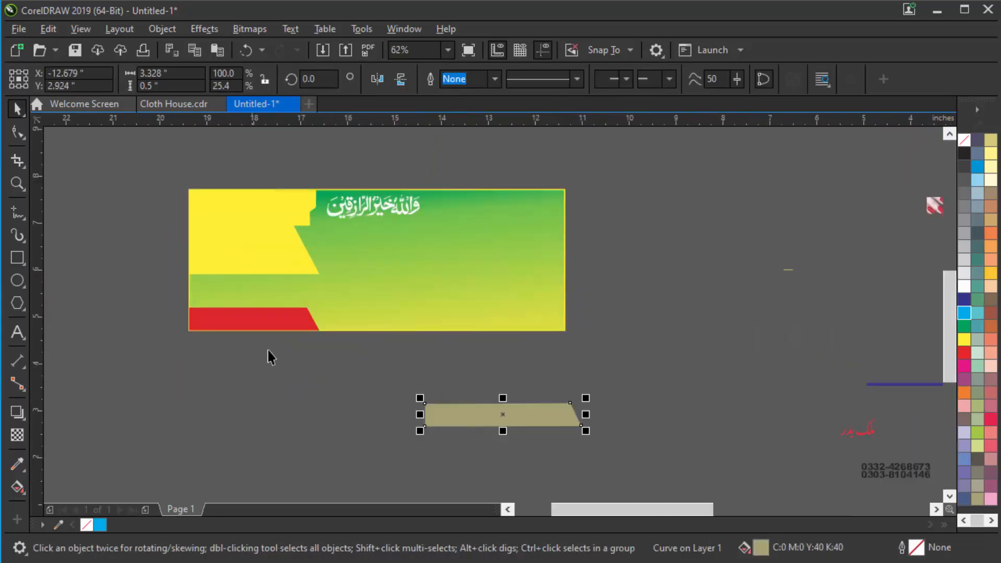
Try to fit the khaki bar into the banner's lower-left corner, over the red bar
drag(425, 425, 194, 331)
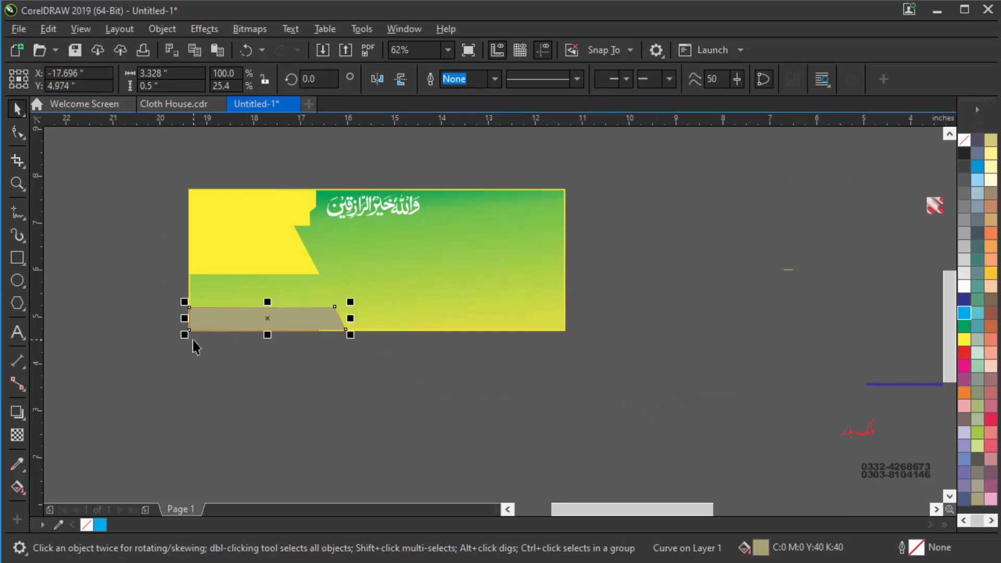
key(shift+F2)
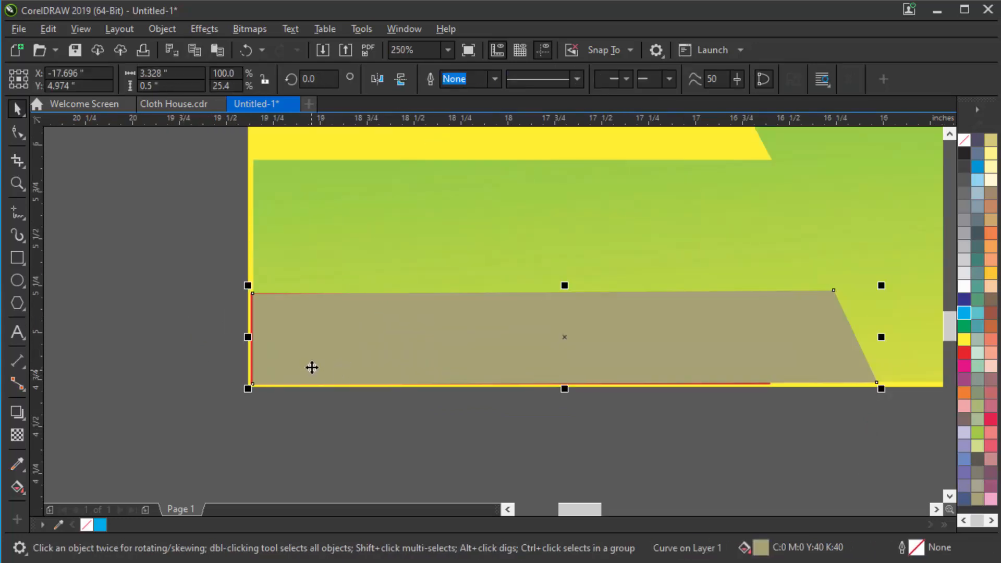
mouse_move(308, 367)
mouse_down()
mouse_move(311, 274)
mouse_move(305, 367)
mouse_up()
click(351, 412)
scroll(298, 343, down, 2)
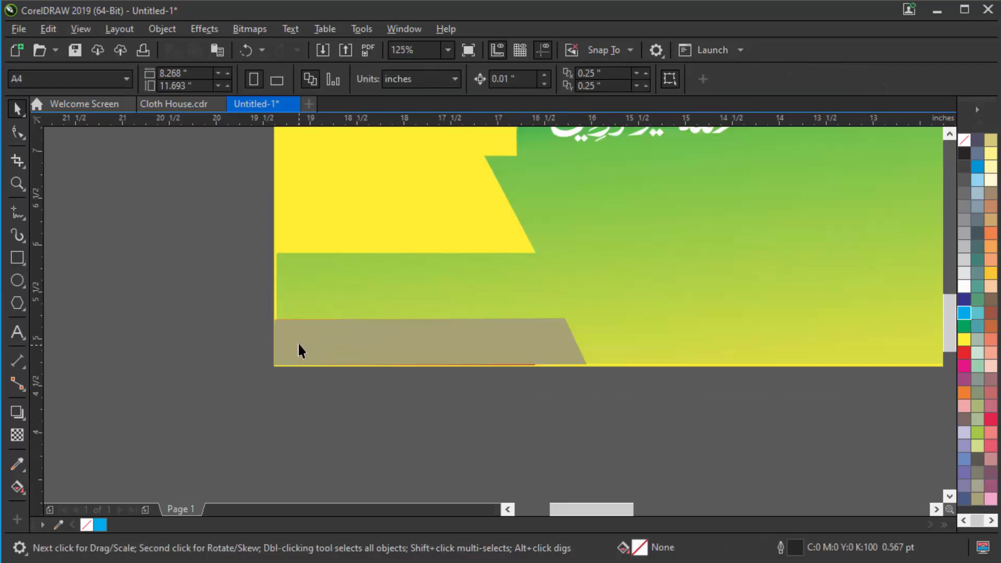
Reposition the khaki bar at the banner's left edge, directly above the red bar
click(434, 362)
drag(435, 362, 520, 421)
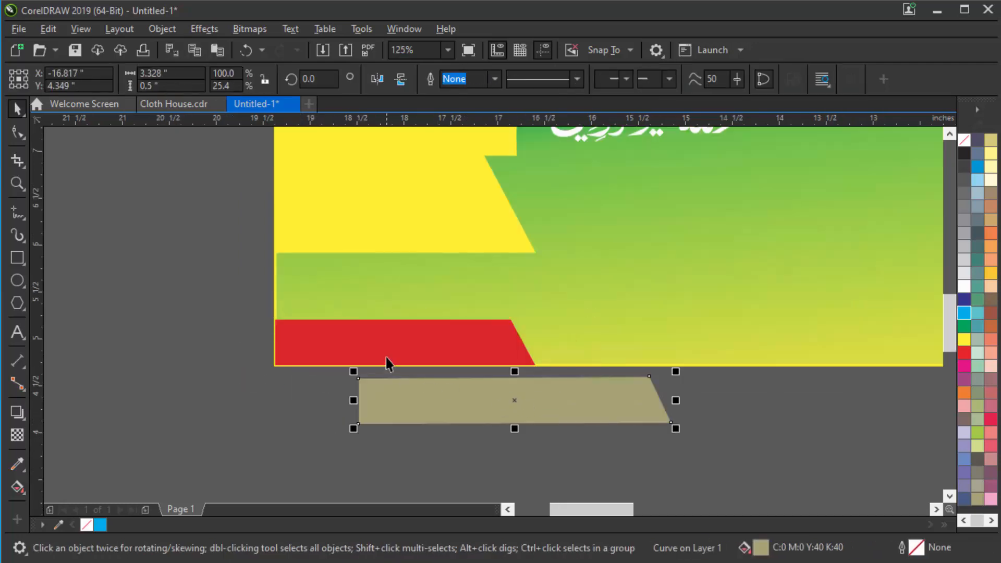
scroll(390, 365, down, 2)
drag(407, 386, 366, 333)
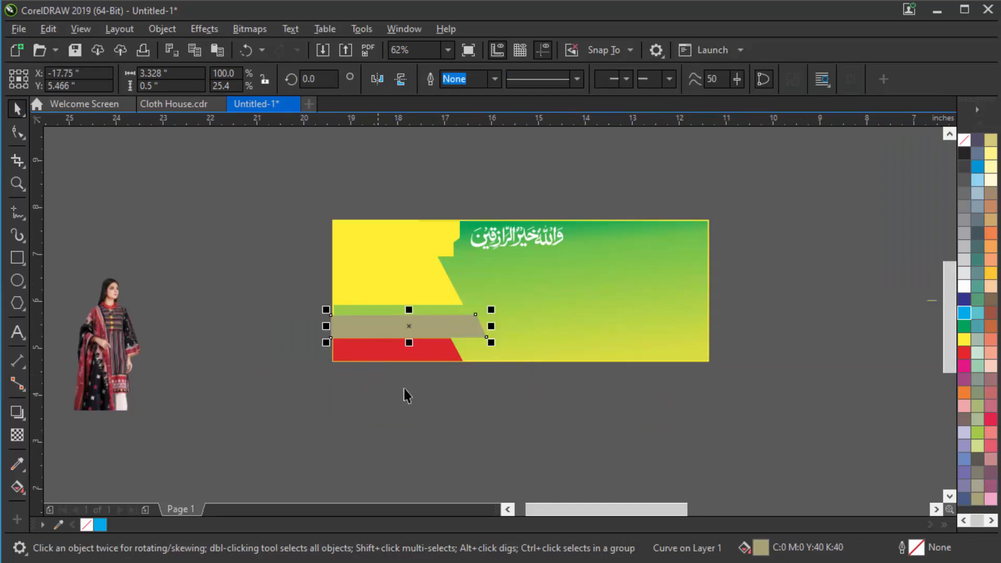
click(404, 394)
Move the black slanted bar behind the khaki bar, leaving a thin black edge along the khaki bar's top and slanted side
scroll(599, 377, down, 4)
drag(763, 404, 472, 365)
scroll(568, 385, up, 2)
scroll(472, 365, up, 2)
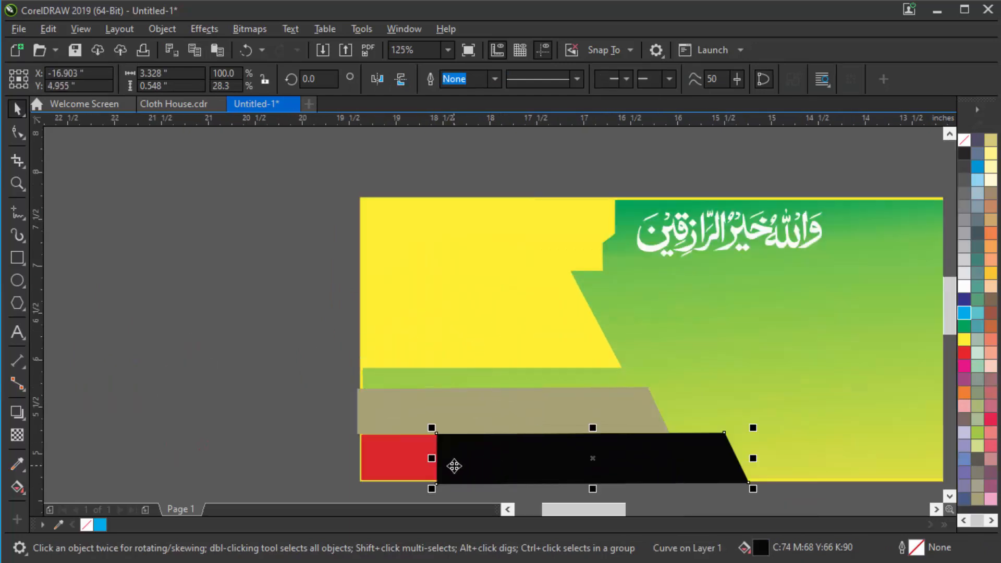
drag(454, 466, 378, 416)
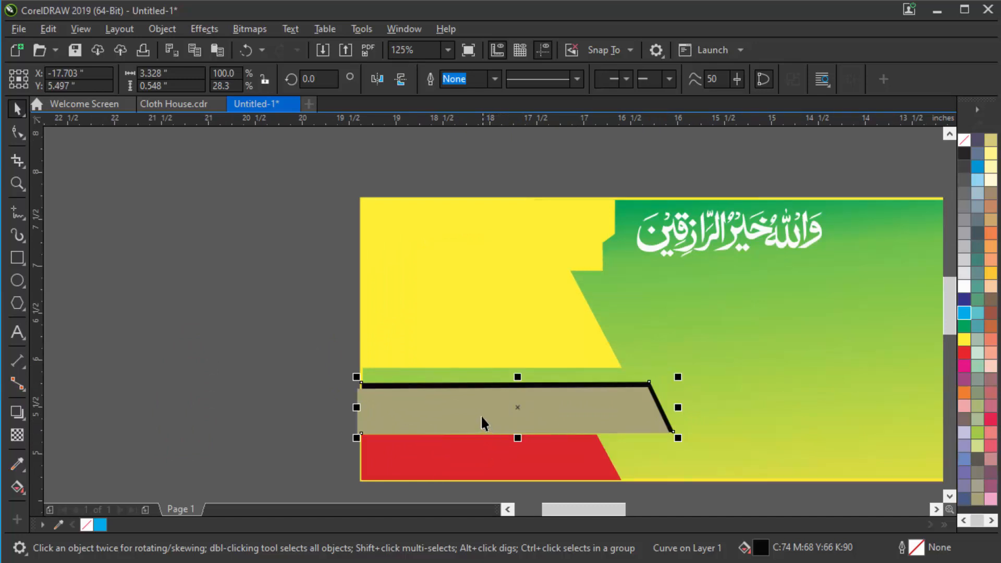
Align the khaki and black bars to the left edge of the banner's background rectangle
key(ctrl+a)
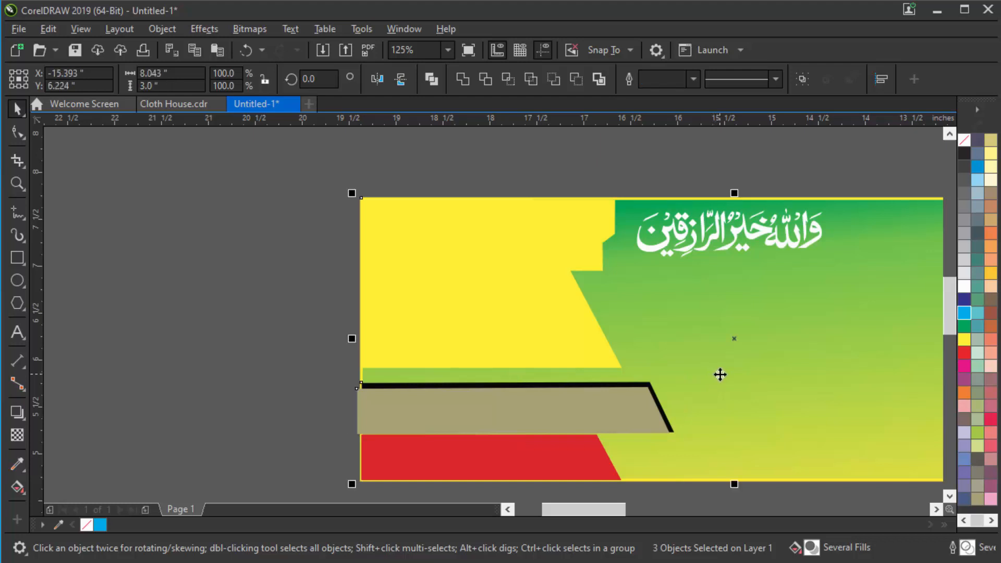
key(l)
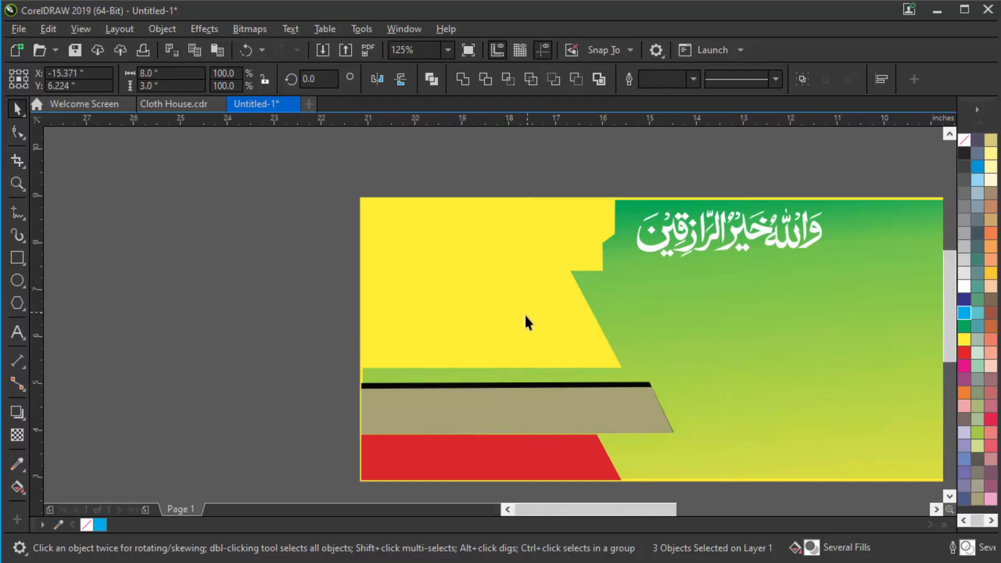
scroll(525, 314, down, 2)
click(441, 357)
scroll(526, 365, up, 1)
scroll(496, 346, down, 2)
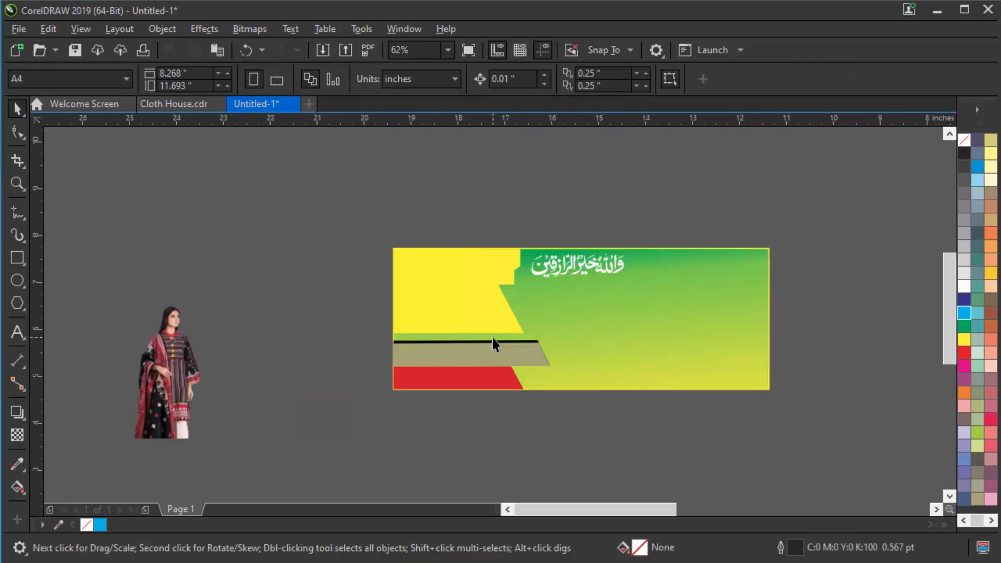
Move the thin blue strip onto the banner's left edge, between the khaki bar and the red bar
scroll(829, 394, up, 1)
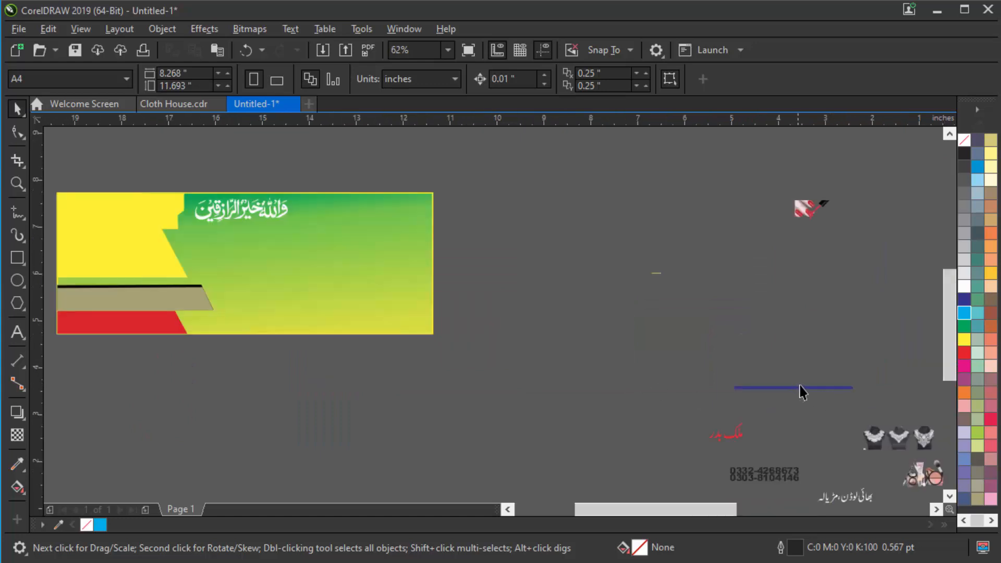
drag(802, 388, 299, 329)
scroll(300, 328, down, 1)
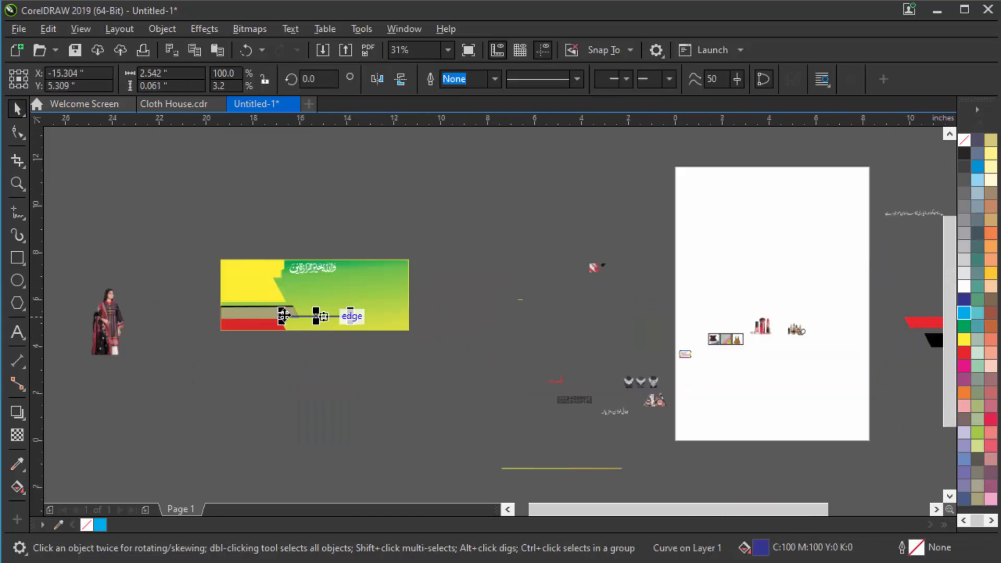
scroll(214, 297, up, 2)
drag(524, 376, 267, 382)
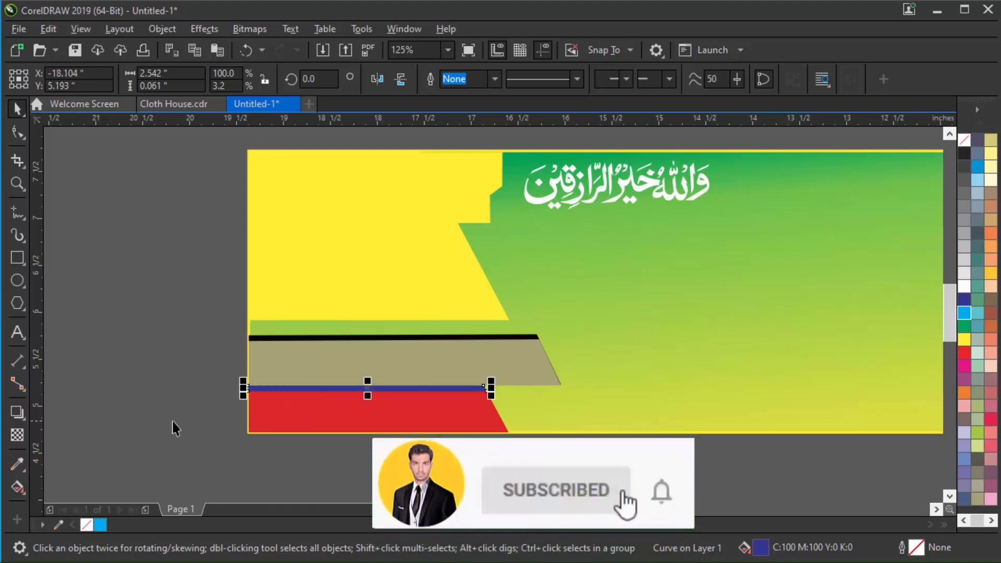
click(175, 428)
Fill the thin blue strip above the red bar with white
scroll(309, 383, up, 1)
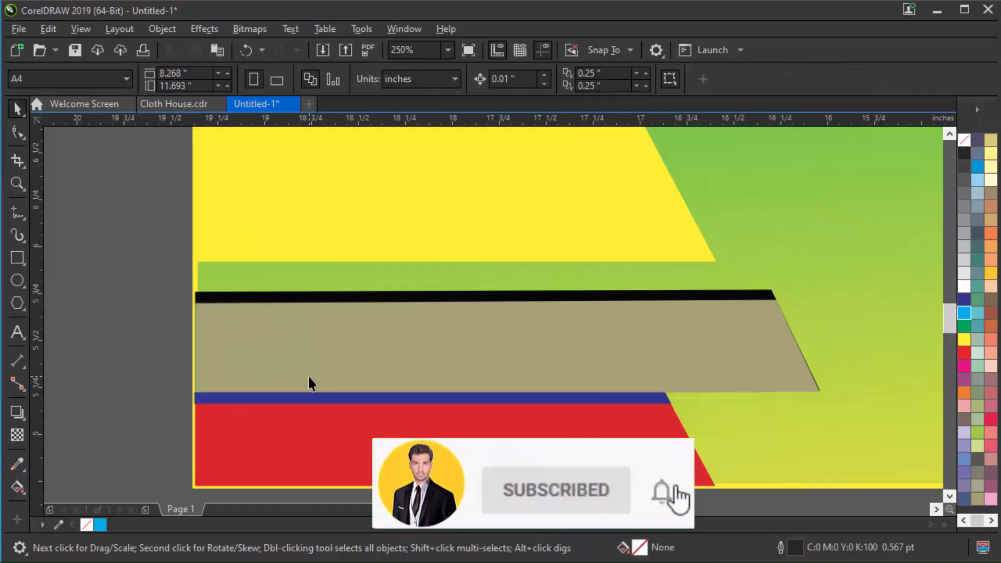
click(416, 398)
click(965, 288)
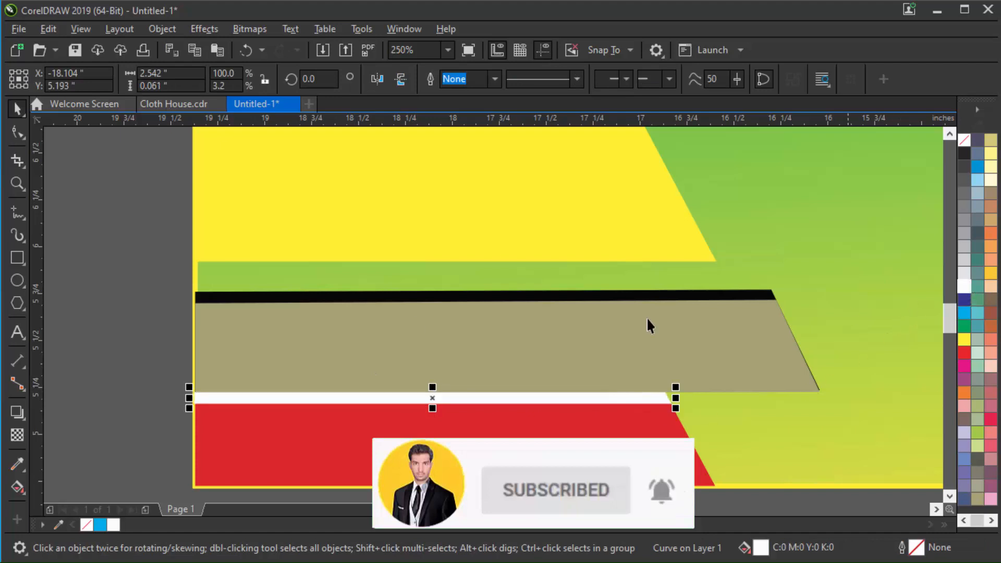
click(100, 298)
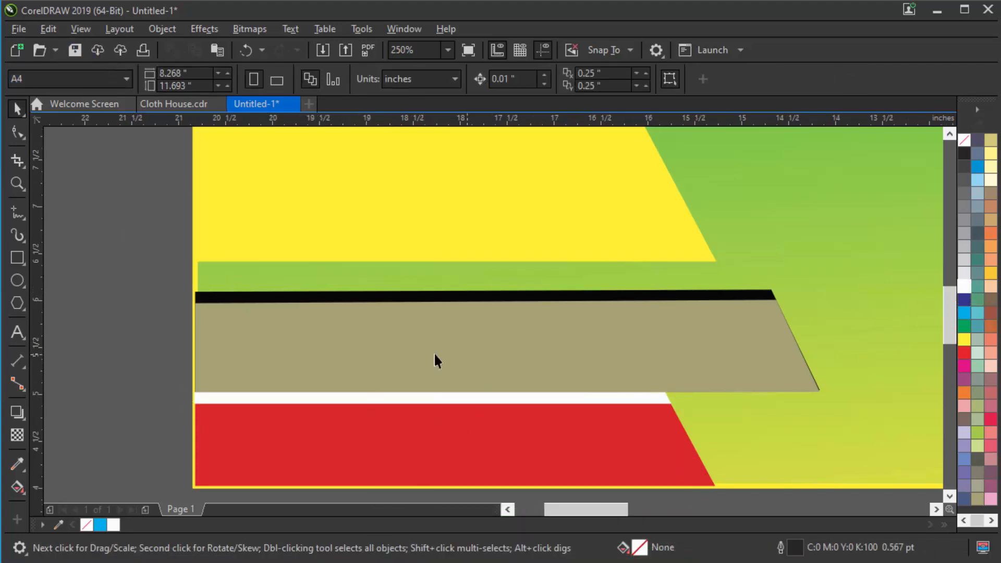
Place the long red slanted bar across the banner's green area, with its straight end on the banner's right edge
scroll(417, 349, down, 2)
scroll(476, 365, down, 2)
scroll(677, 376, up, 1)
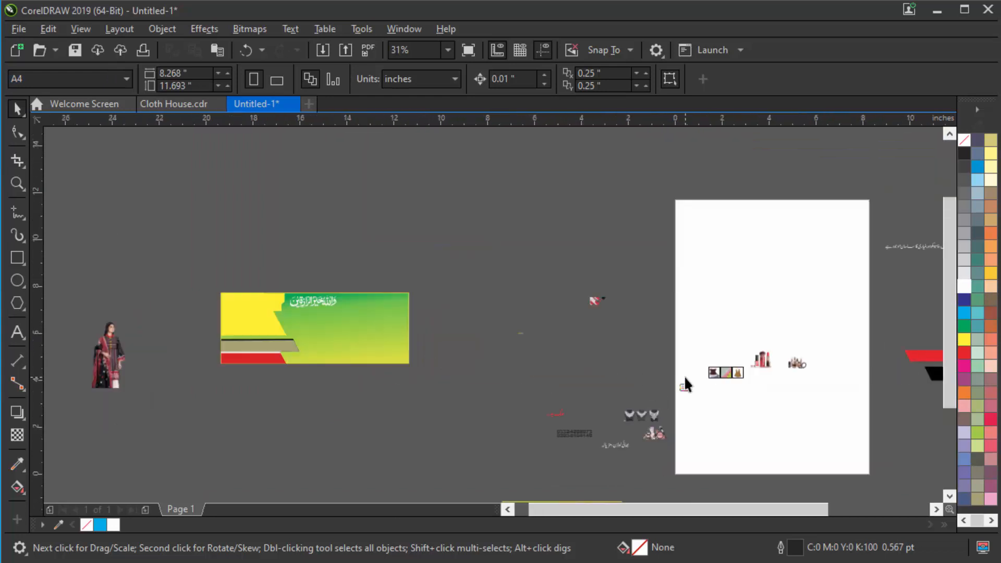
scroll(602, 357, down, 1)
drag(796, 359, 532, 344)
scroll(499, 327, up, 2)
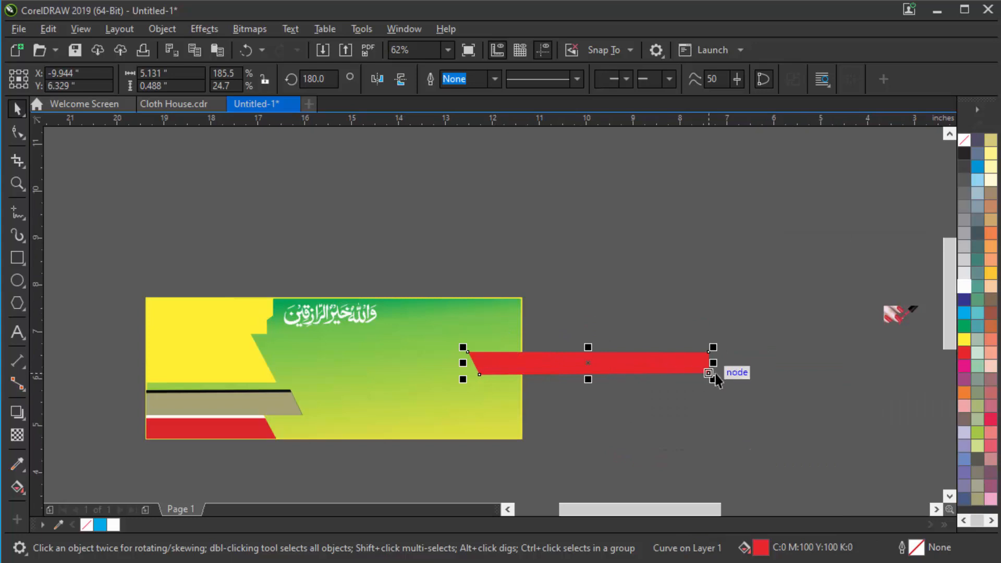
drag(708, 368, 524, 403)
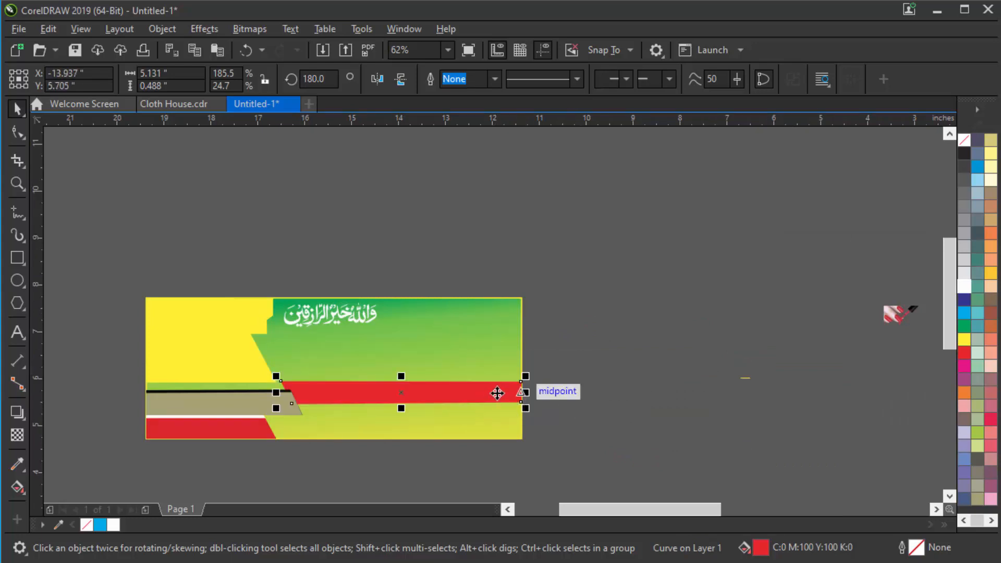
click(559, 384)
Move the blue Urdu lettering group onto the banner's green area, above the long red bar
scroll(558, 384, down, 5)
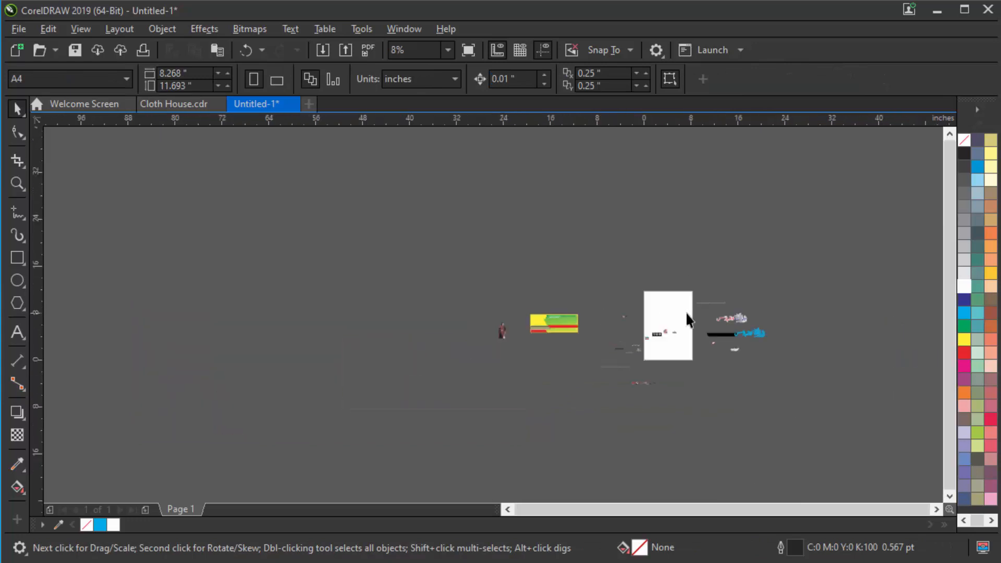
scroll(740, 327, up, 2)
click(761, 342)
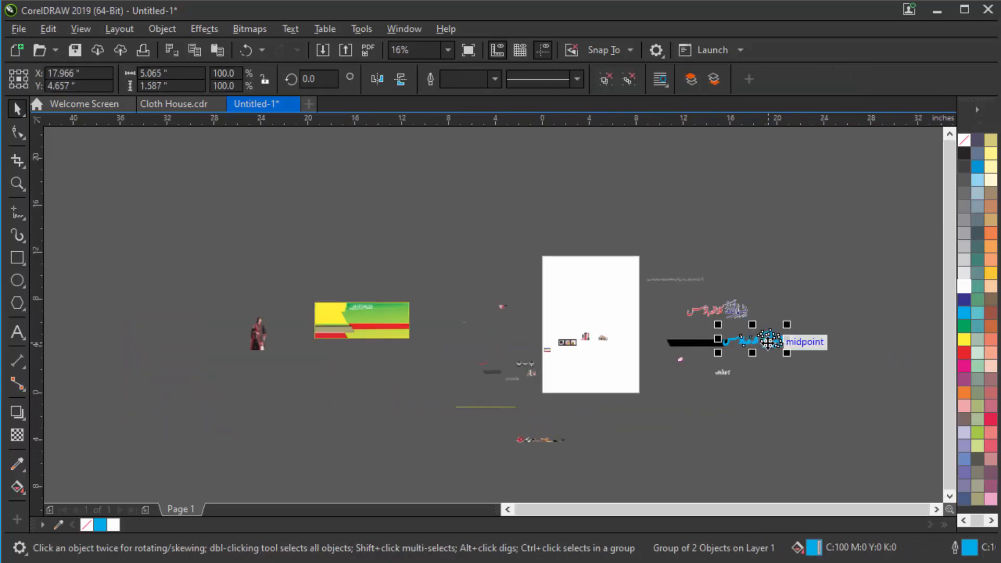
drag(761, 341, 361, 337)
scroll(379, 305, up, 3)
click(592, 356)
scroll(350, 316, up, 2)
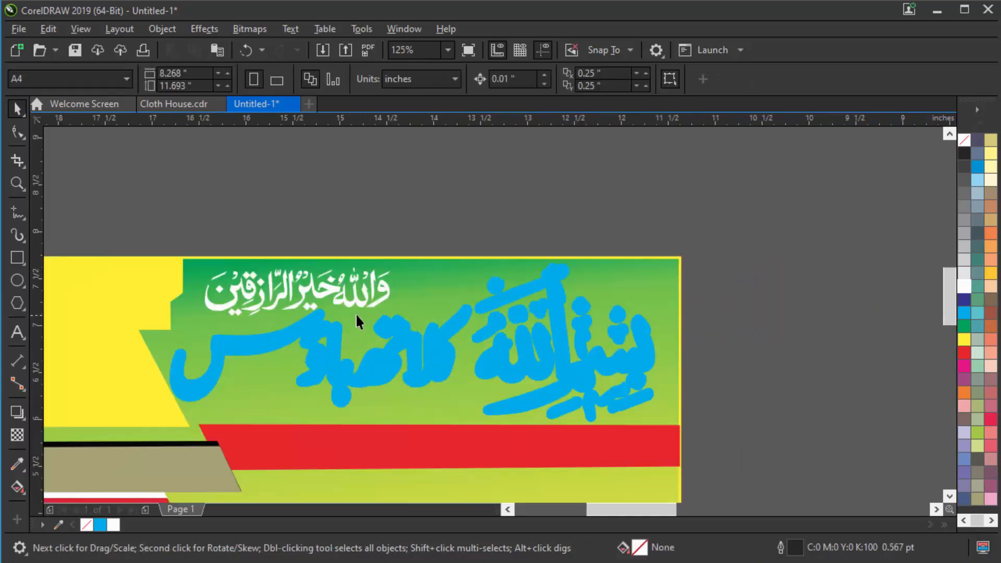
Shift the blue Urdu lettering group about 0.12 inches right within the banner's green area
click(601, 363)
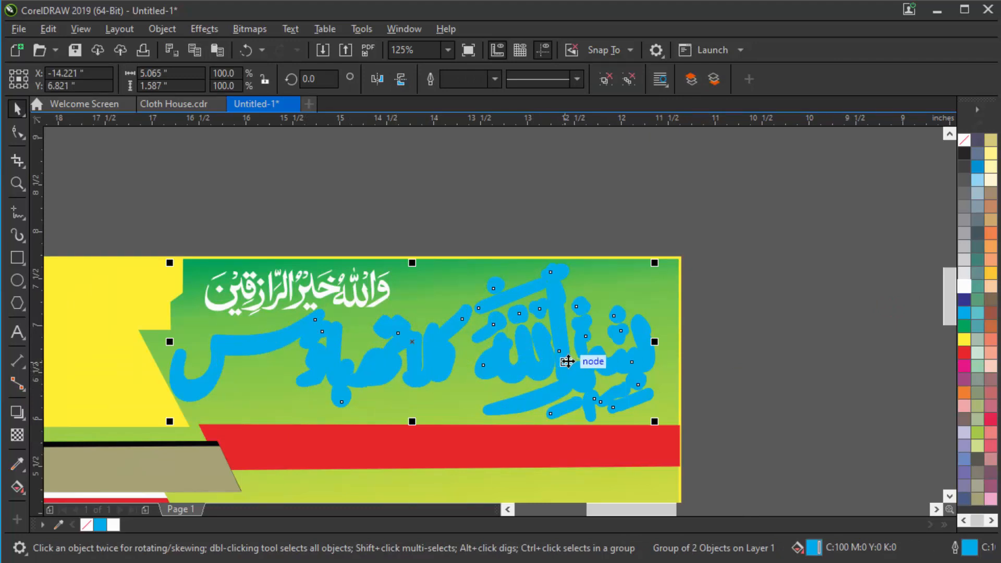
drag(568, 361, 573, 361)
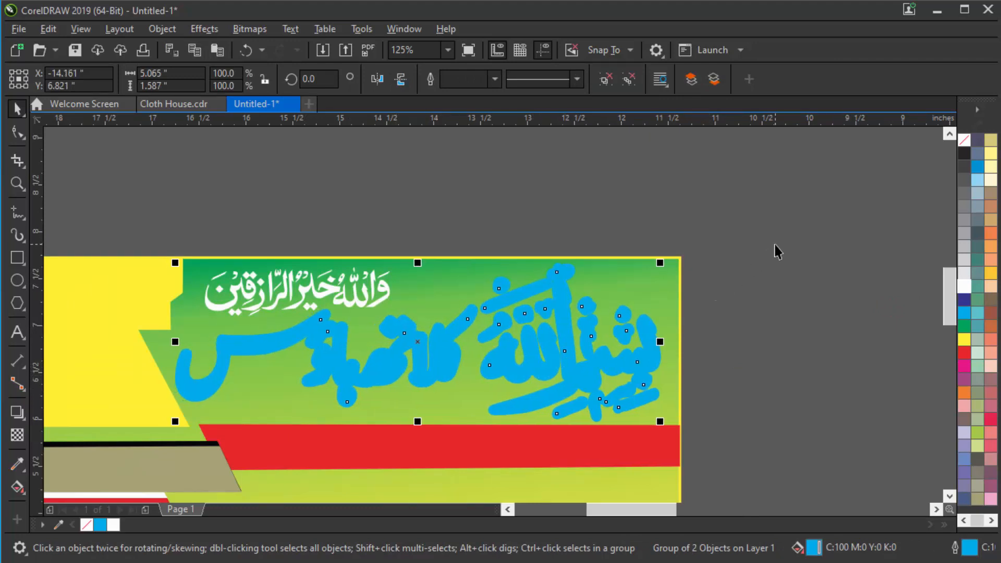
key(Right)
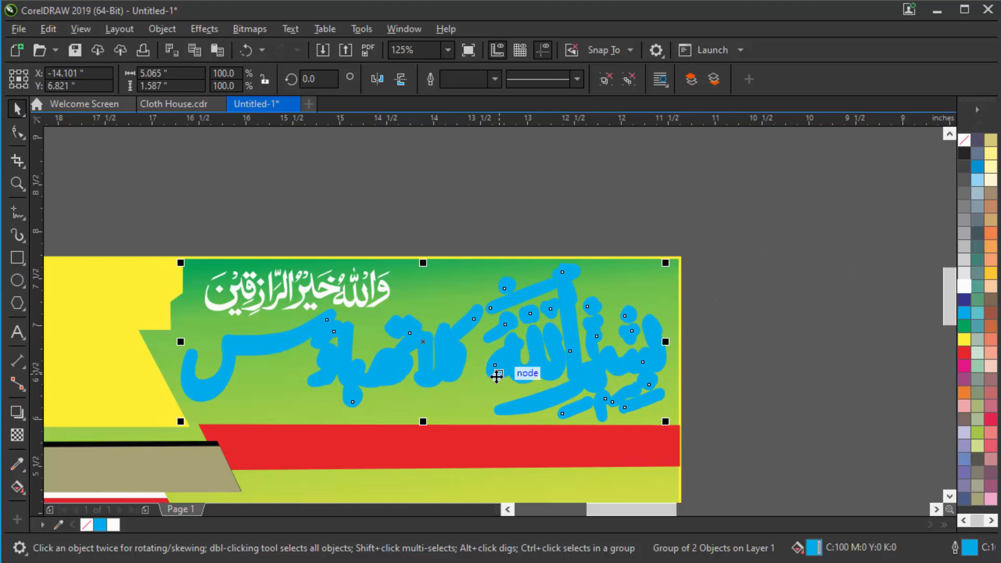
scroll(496, 375, down, 2)
click(647, 337)
Bring the matching red and navy white-outlined lettering group from beyond the page onto the blue lettering on the banner
scroll(678, 334, down, 3)
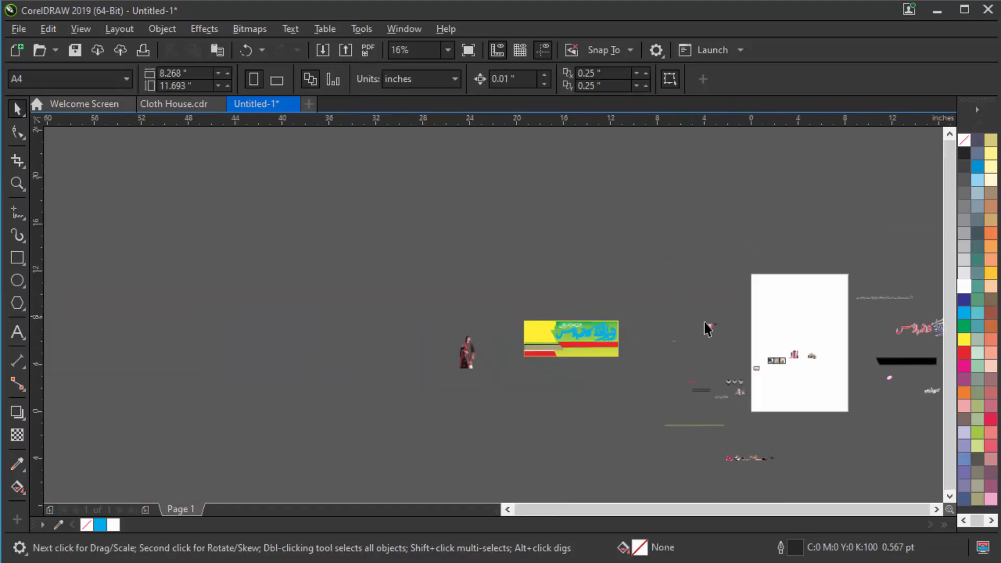
click(913, 340)
drag(913, 340, 614, 321)
scroll(615, 324, up, 4)
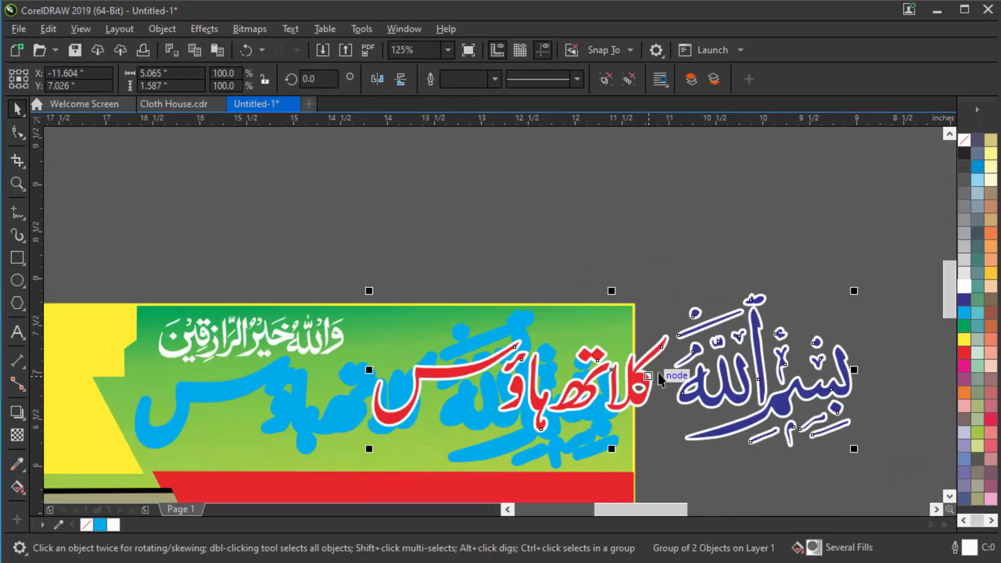
drag(658, 373, 403, 397)
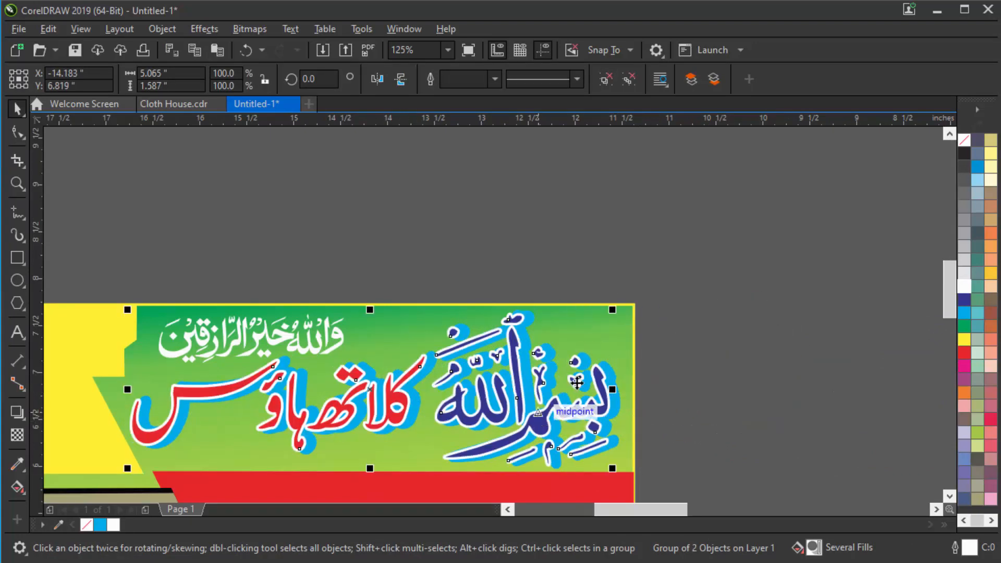
Nudge the red and navy lettering about 0.07 inches right and 0.02 inches up to centre it over the blue lettering
key(Right)
key(Right)
key(Right)
key(Right)
key(Right)
key(Right)
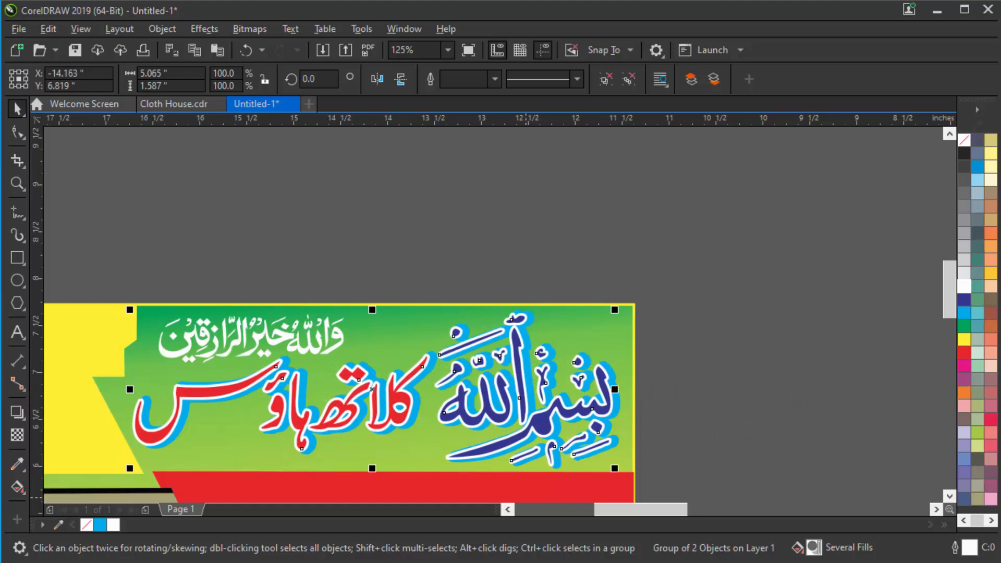
key(Up)
key(Up)
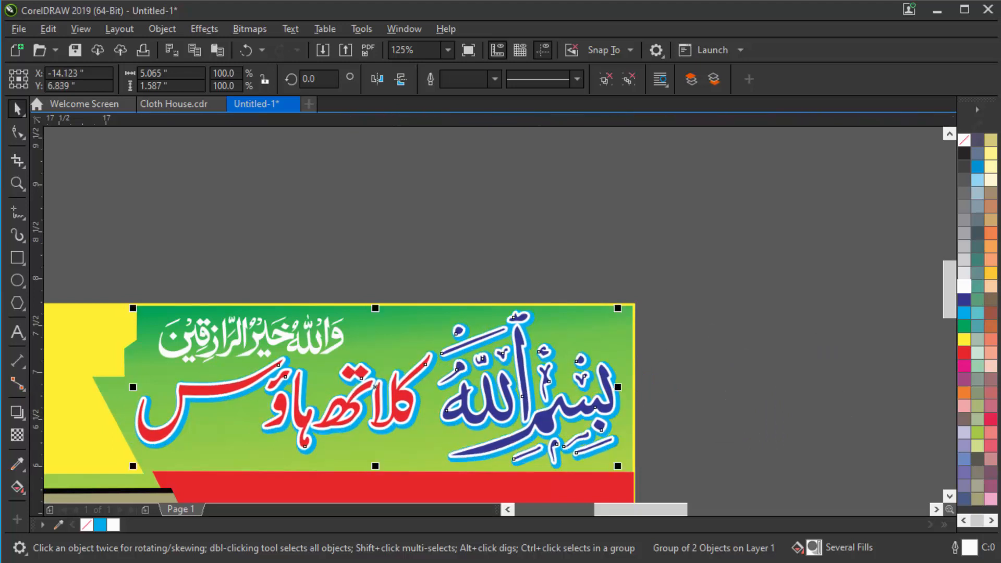
key(Right)
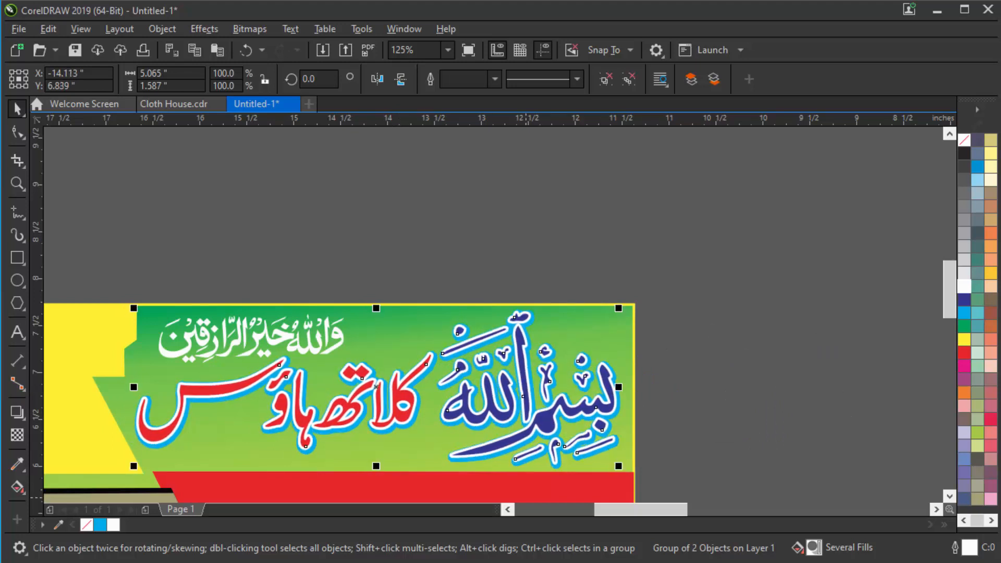
Move the nail polish hand picture into the top-left corner of the banner's yellow area
scroll(571, 318, down, 1)
scroll(394, 327, down, 1)
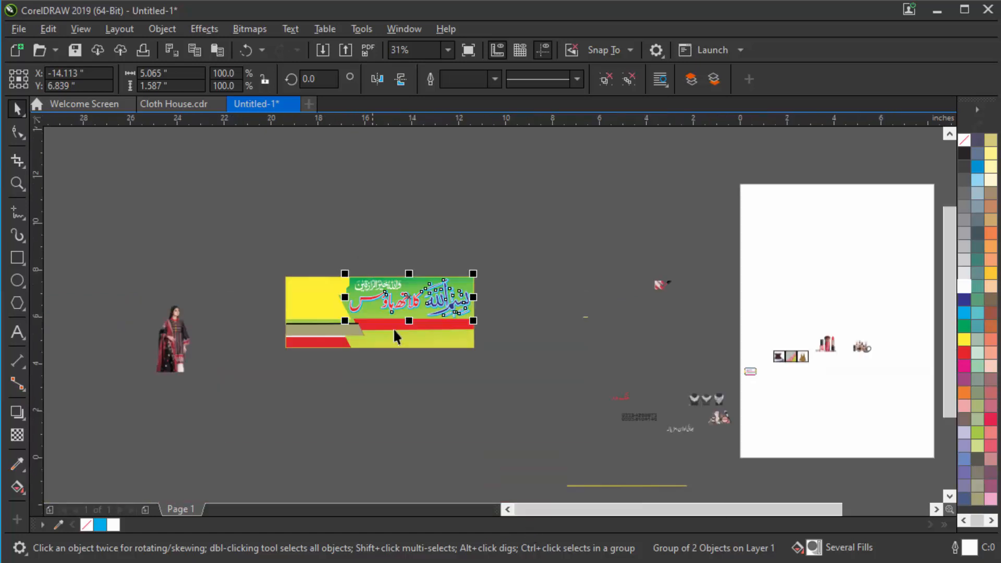
click(587, 346)
scroll(817, 342, up, 1)
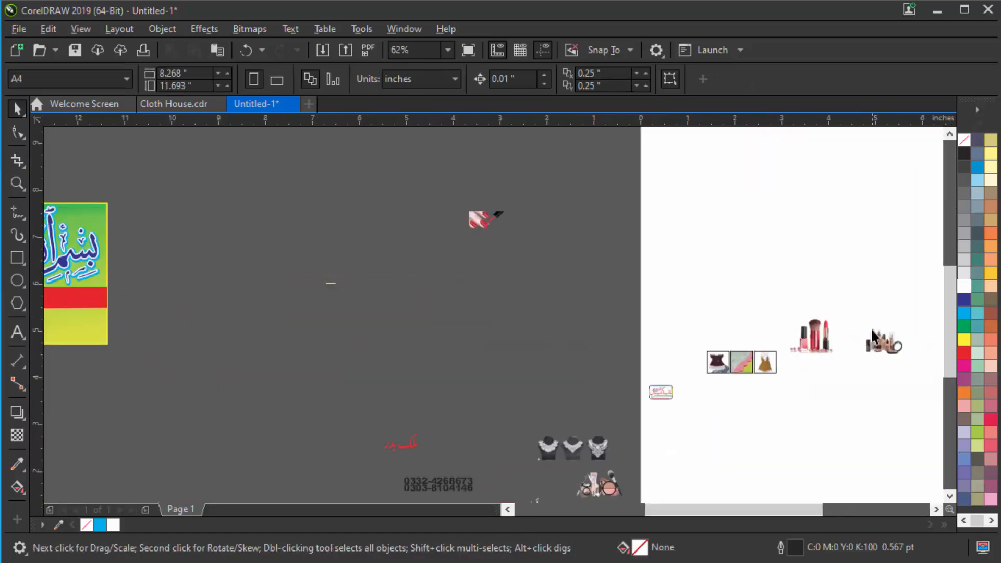
scroll(477, 218, up, 1)
click(420, 220)
scroll(652, 224, down, 2)
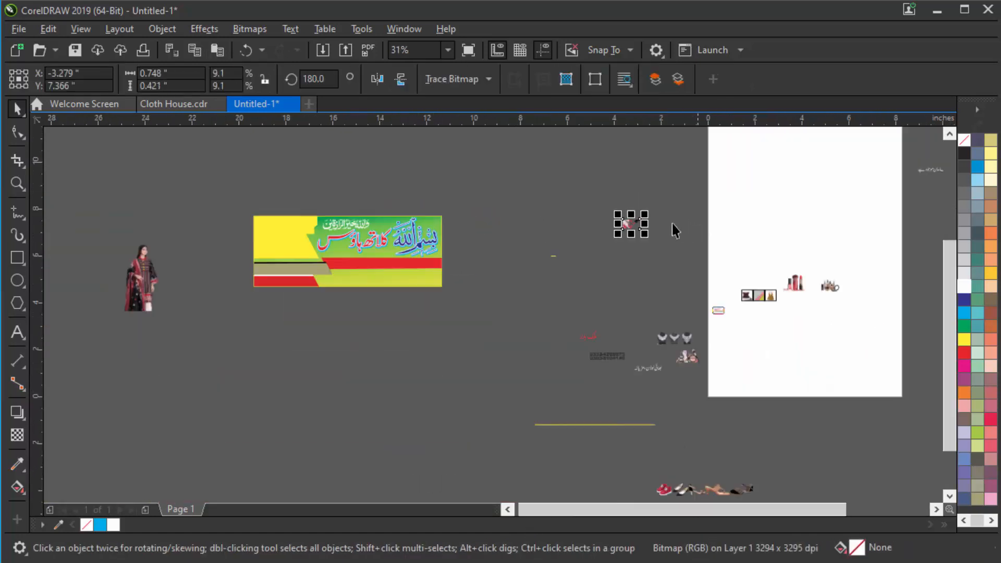
drag(631, 219, 216, 262)
scroll(274, 200, up, 2)
click(308, 248)
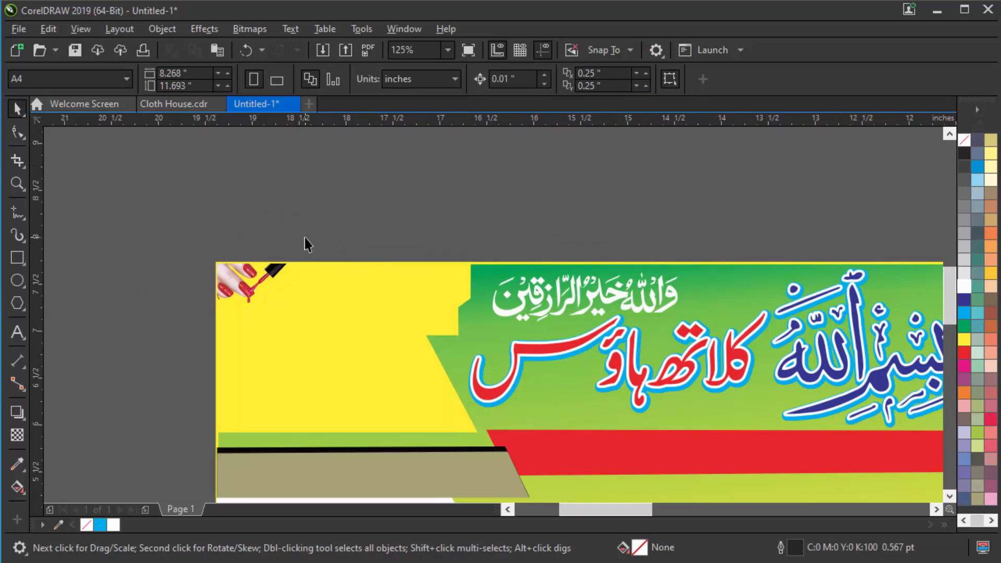
Move the row of five shoe pictures together to the empty area just below the banner
scroll(339, 223, down, 3)
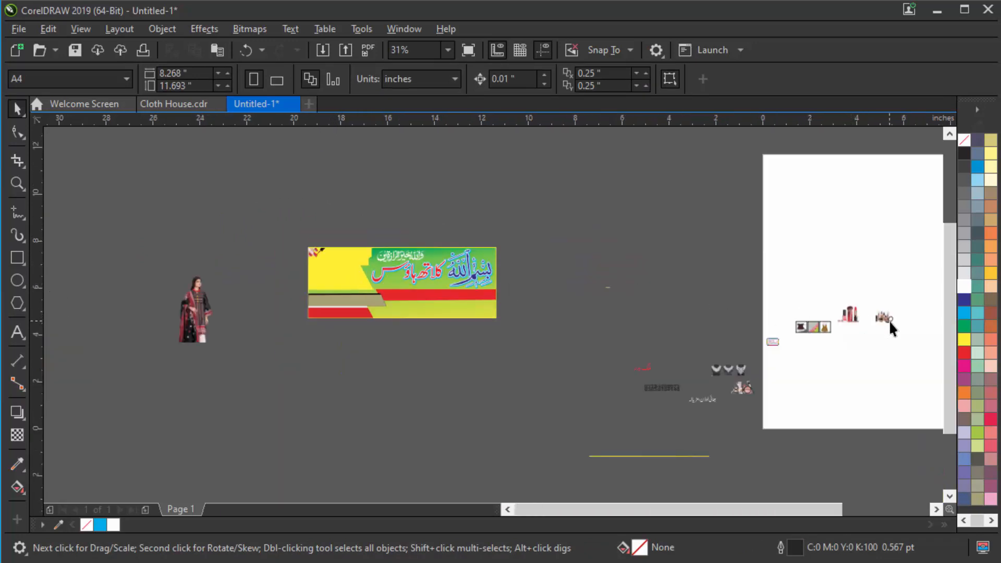
scroll(727, 397, up, 2)
scroll(677, 301, down, 1)
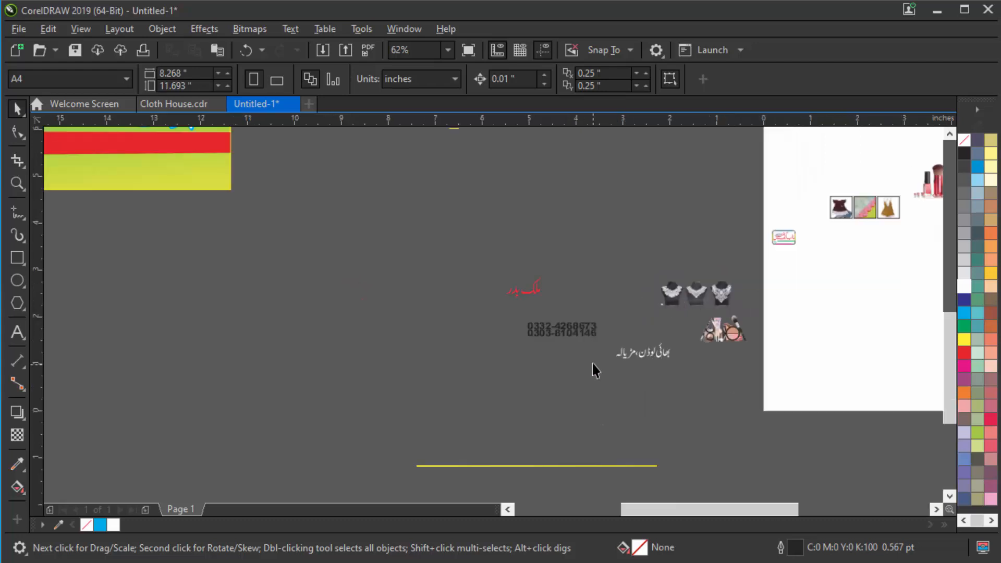
scroll(593, 364, down, 1)
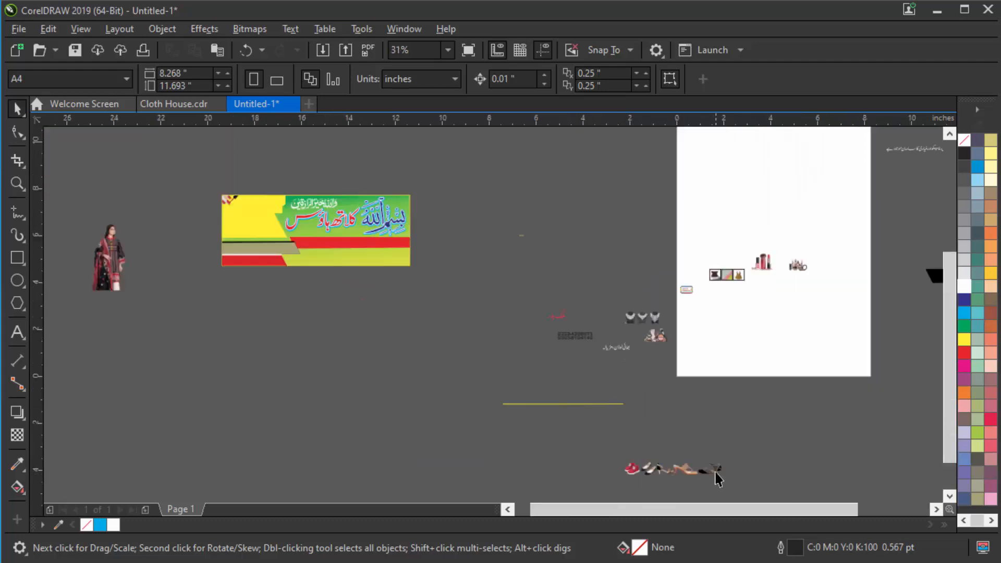
drag(719, 478, 702, 429)
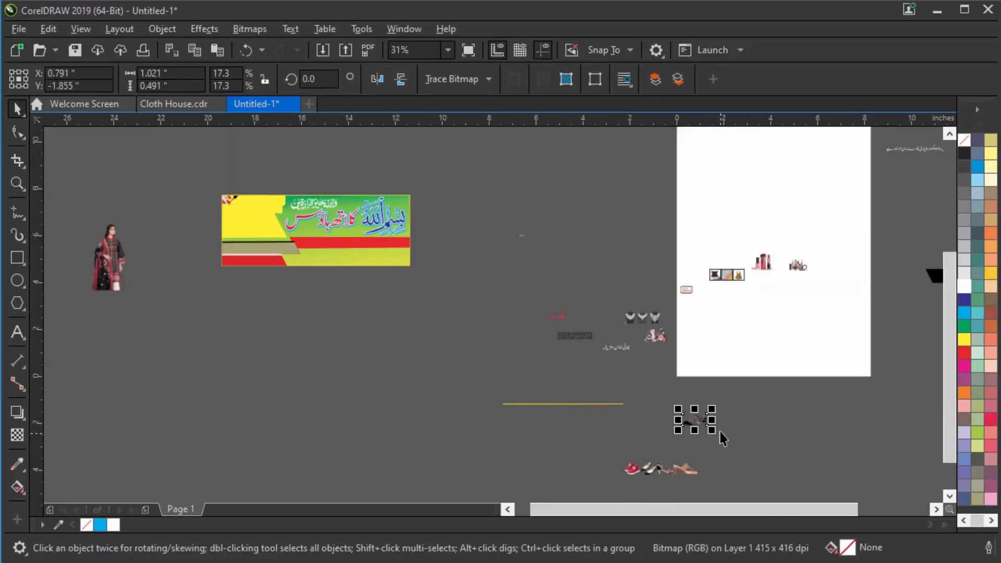
key(ctrl+z)
drag(763, 492, 562, 441)
drag(658, 471, 379, 328)
Move the black slanted bar behind the banner's long red bar, with its straight end on the banner's right edge
scroll(325, 255, up, 1)
scroll(428, 321, down, 2)
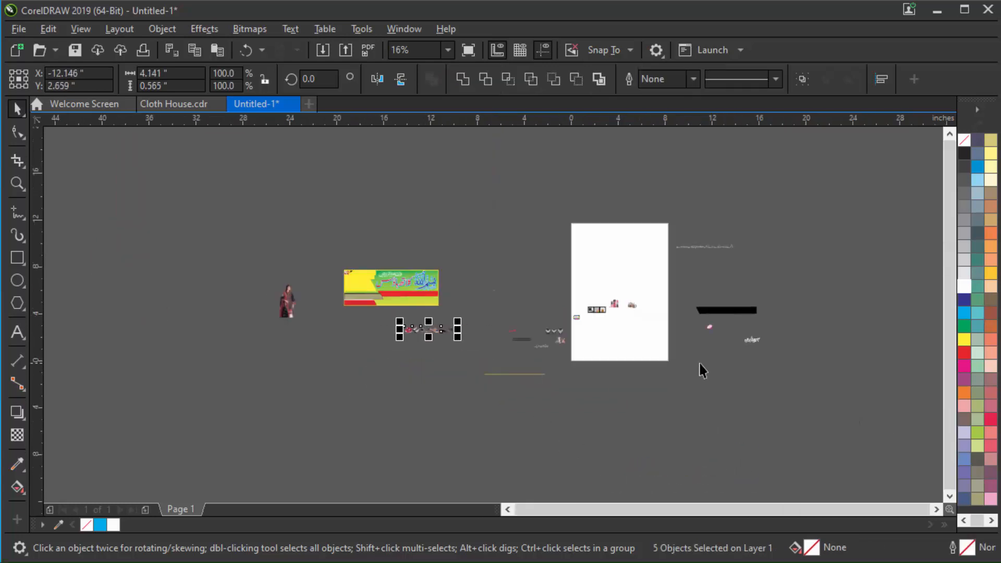
scroll(688, 266, up, 1)
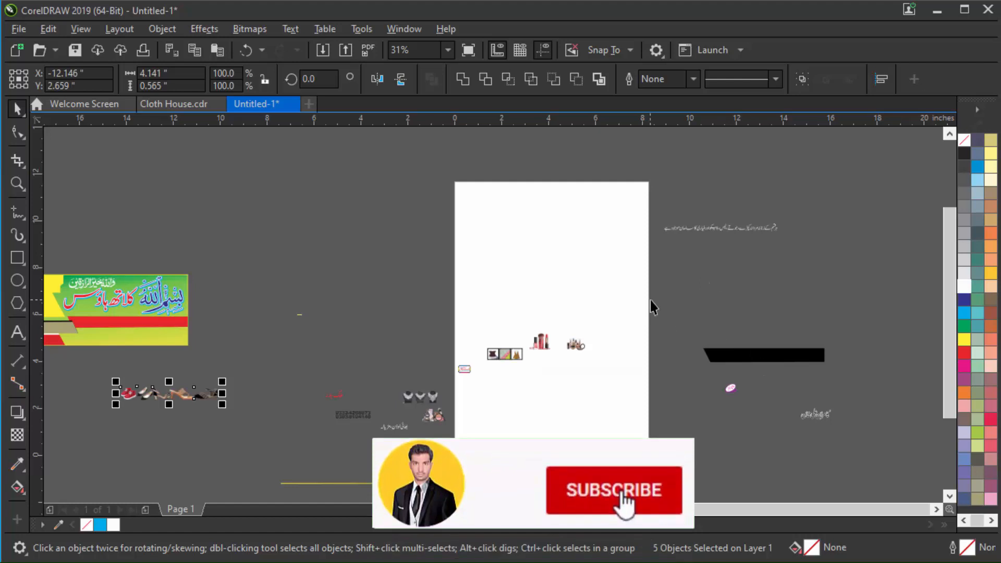
scroll(651, 298, down, 1)
scroll(347, 302, up, 1)
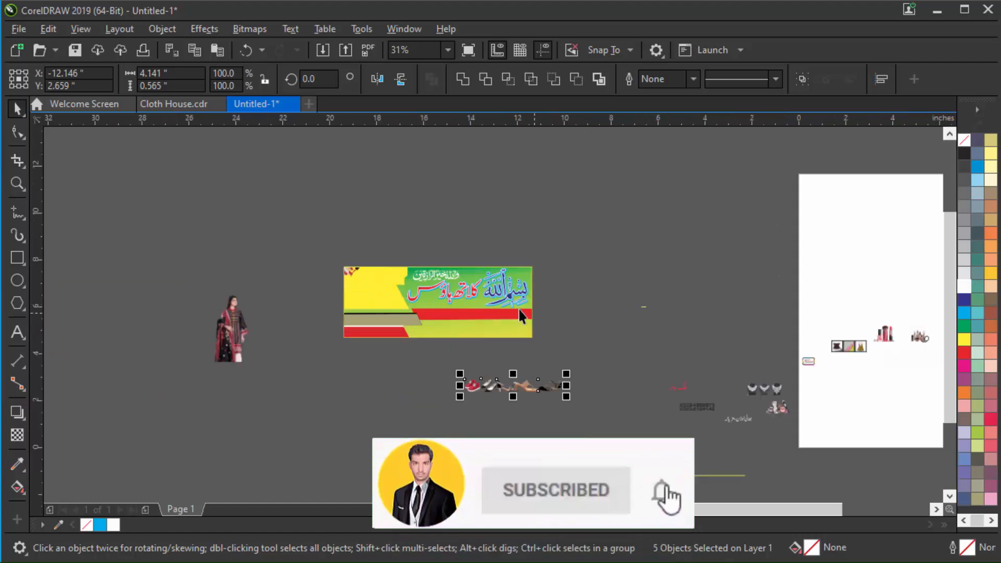
scroll(482, 325, down, 1)
scroll(588, 338, up, 3)
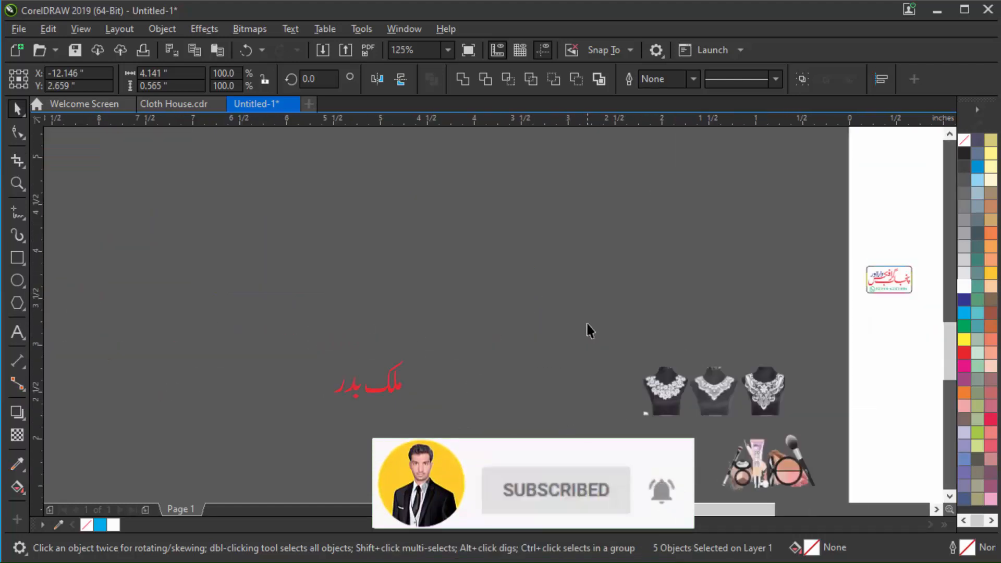
scroll(480, 260, down, 4)
scroll(608, 252, up, 4)
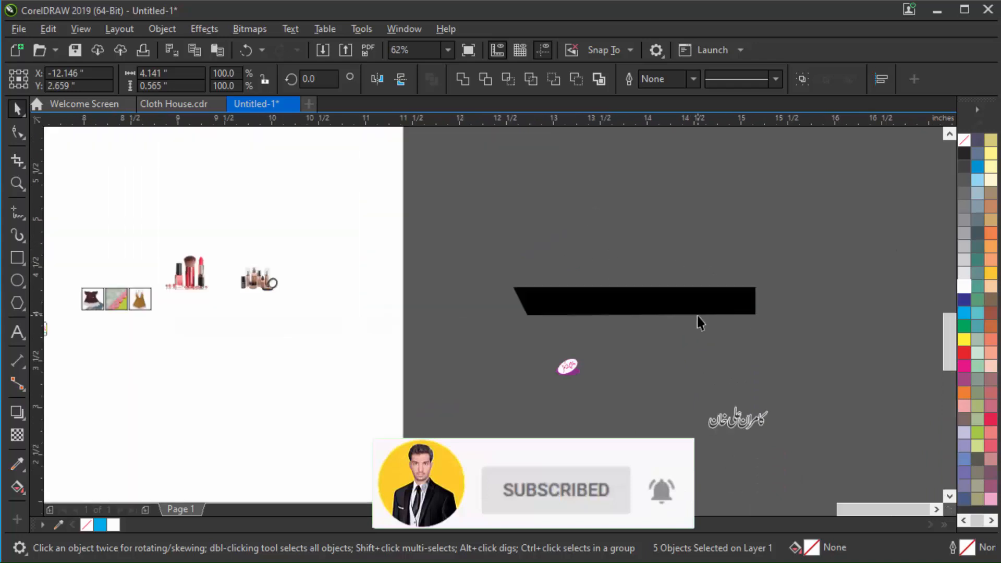
scroll(710, 304, down, 2)
click(299, 292)
scroll(394, 271, down, 1)
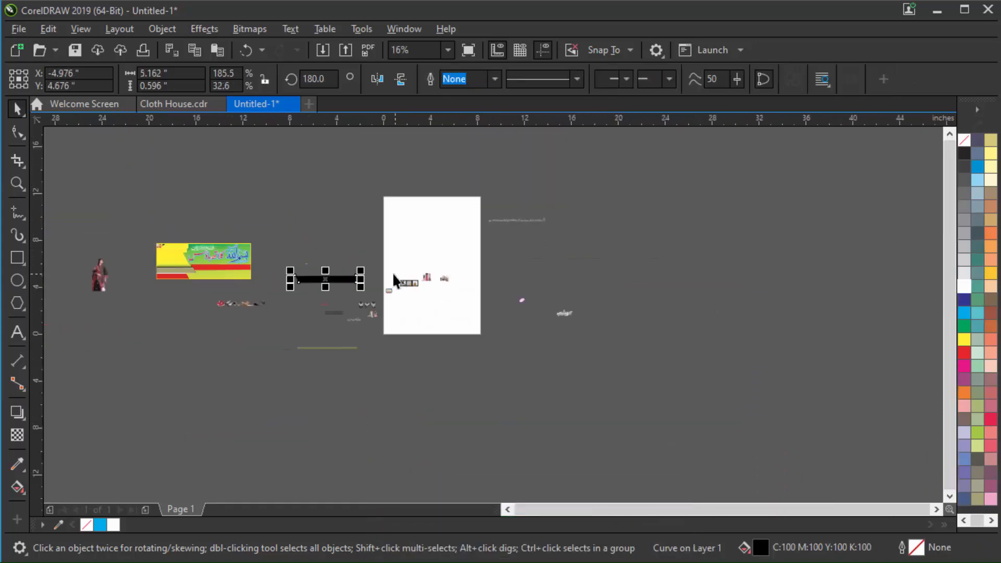
scroll(186, 263, up, 2)
drag(802, 349, 438, 344)
scroll(334, 310, up, 2)
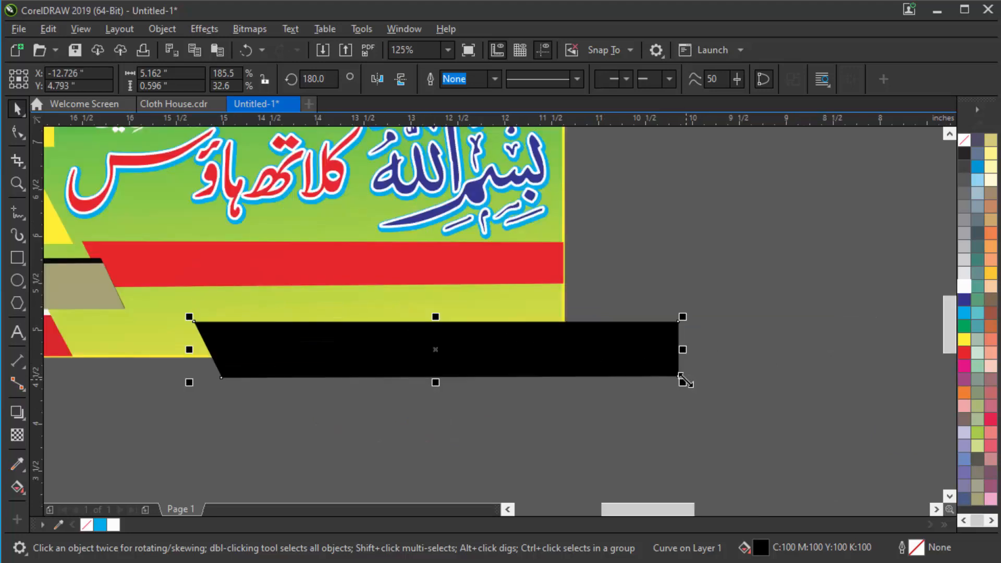
drag(679, 376, 564, 299)
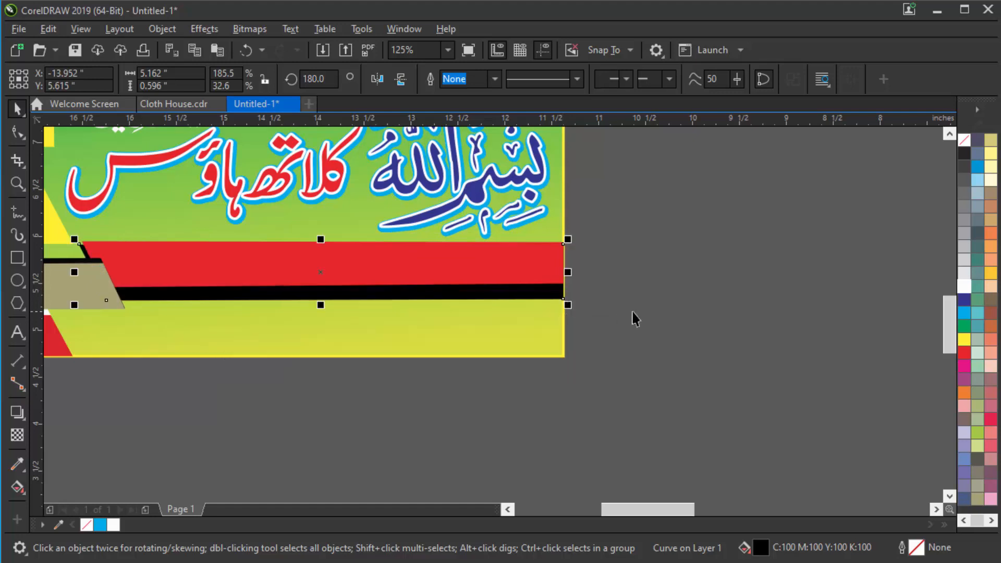
click(635, 319)
Align the long red bar with the black bar behind it so their centres share the same height
click(337, 257)
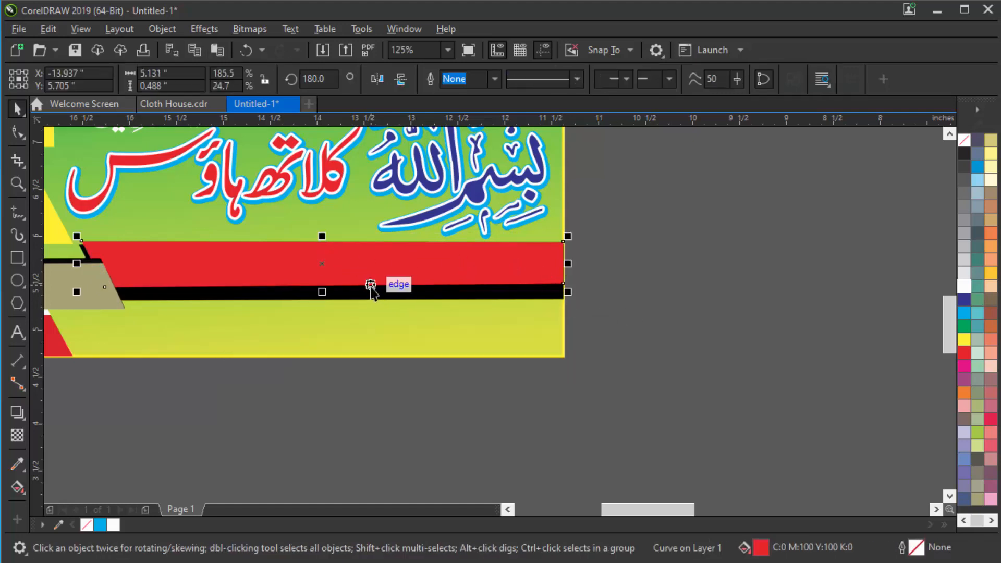
shift+click(417, 297)
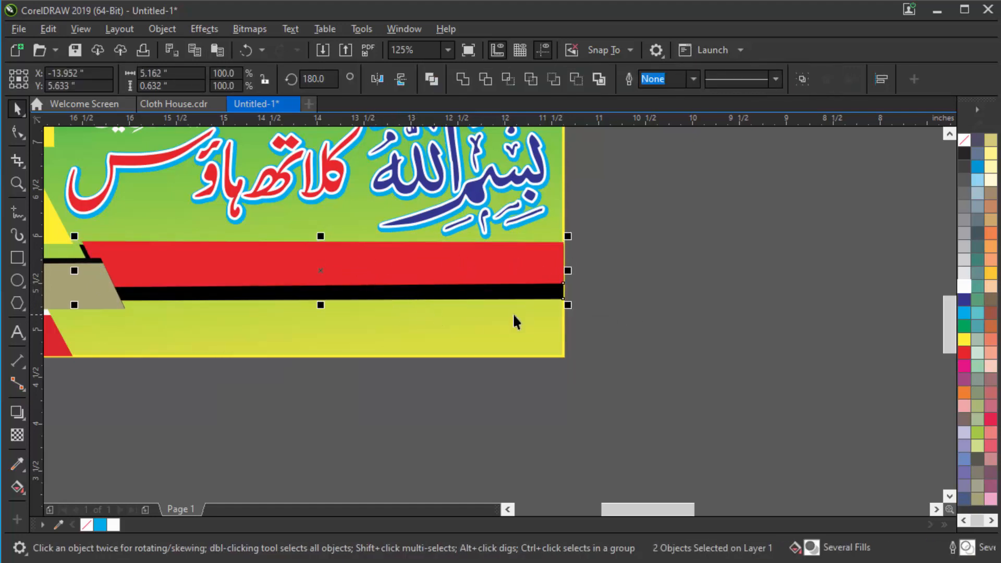
key(e)
click(627, 286)
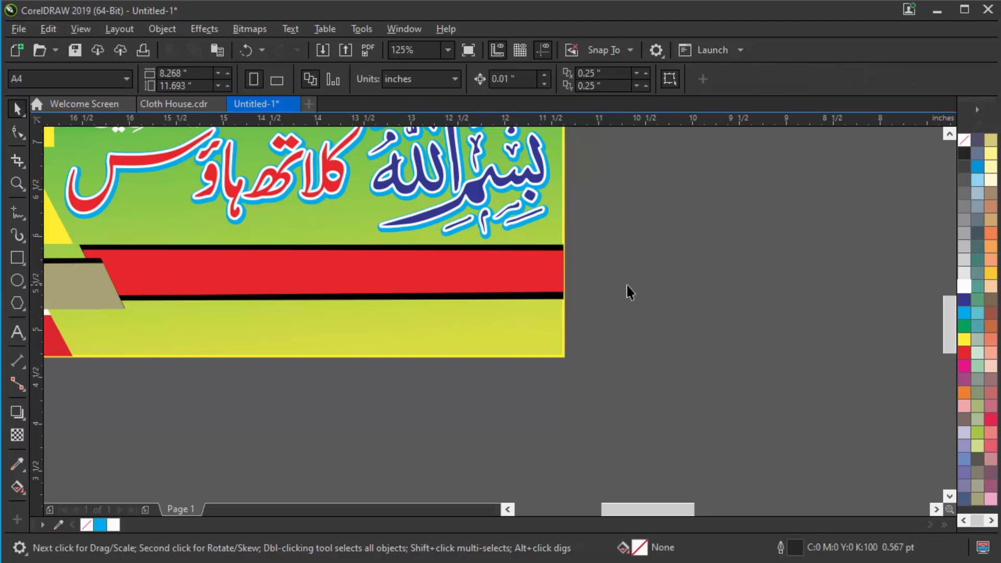
Nudge the khaki bar with its black strip and the white strip up about 0.12 inches, level with the red and black bars
scroll(649, 343, down, 3)
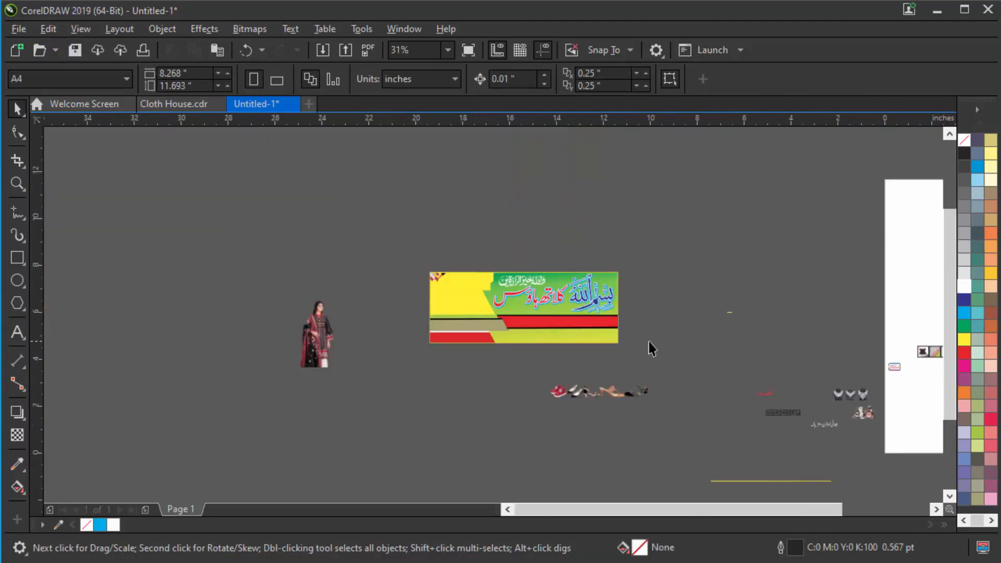
scroll(523, 322, up, 3)
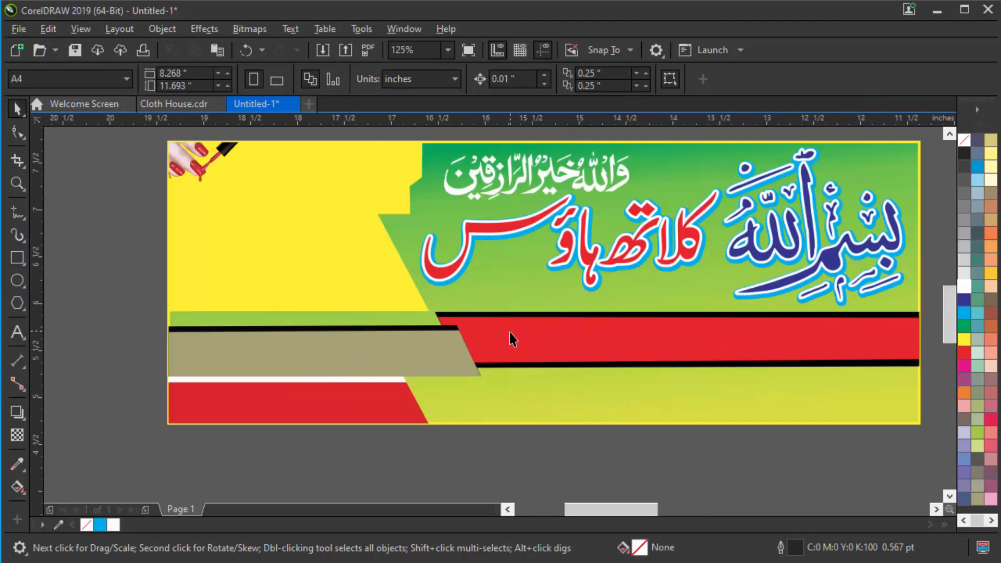
drag(120, 316, 495, 392)
scroll(168, 339, up, 1)
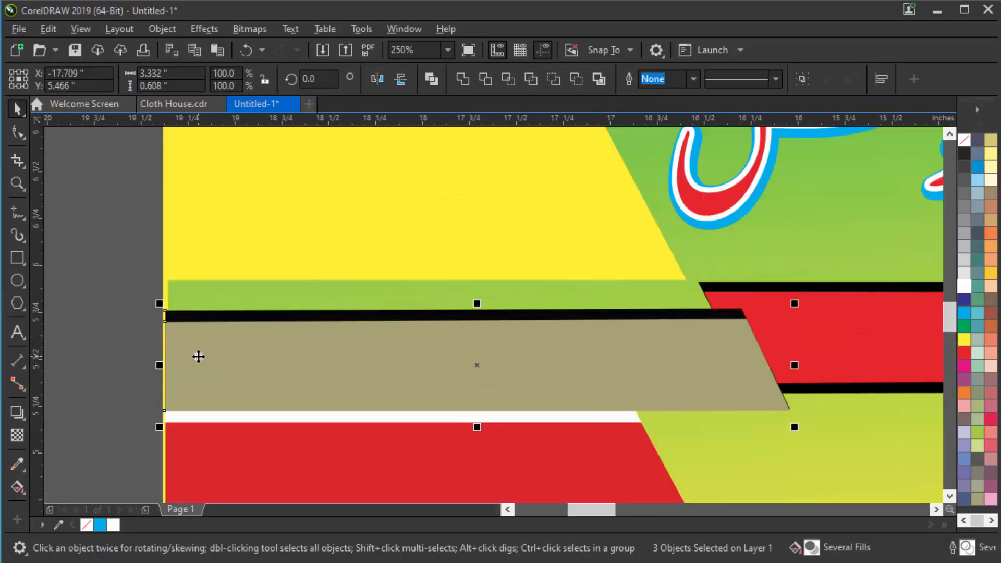
key(Up)
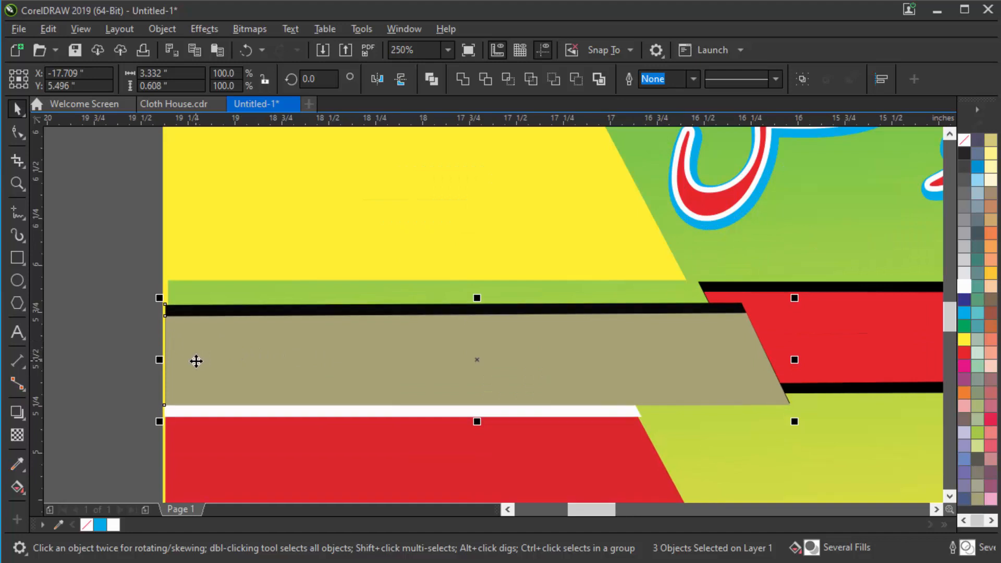
key(Up)
key(Up)
key(Up)
key(Up)
key(Up)
key(Up)
key(Up)
key(Up)
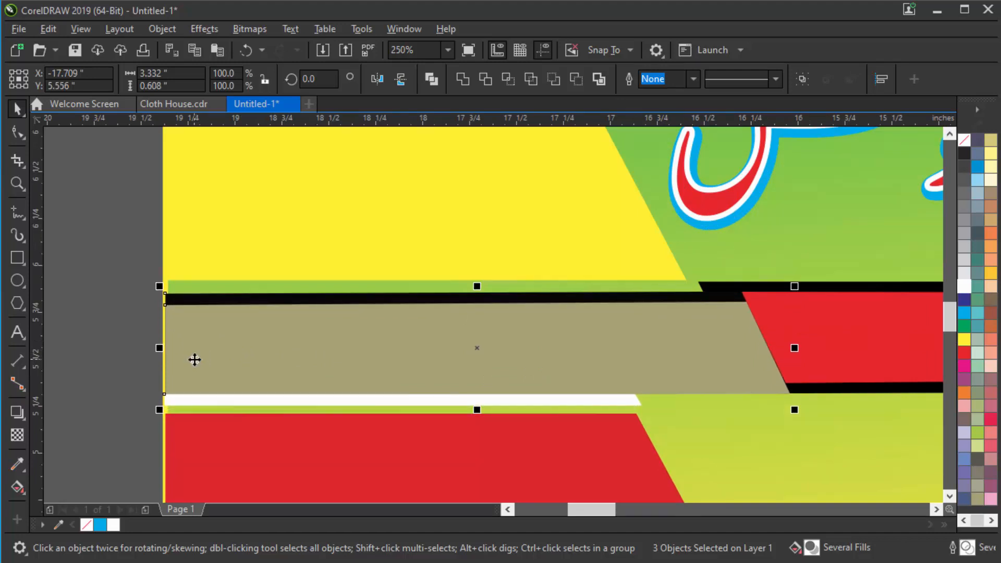
key(Up)
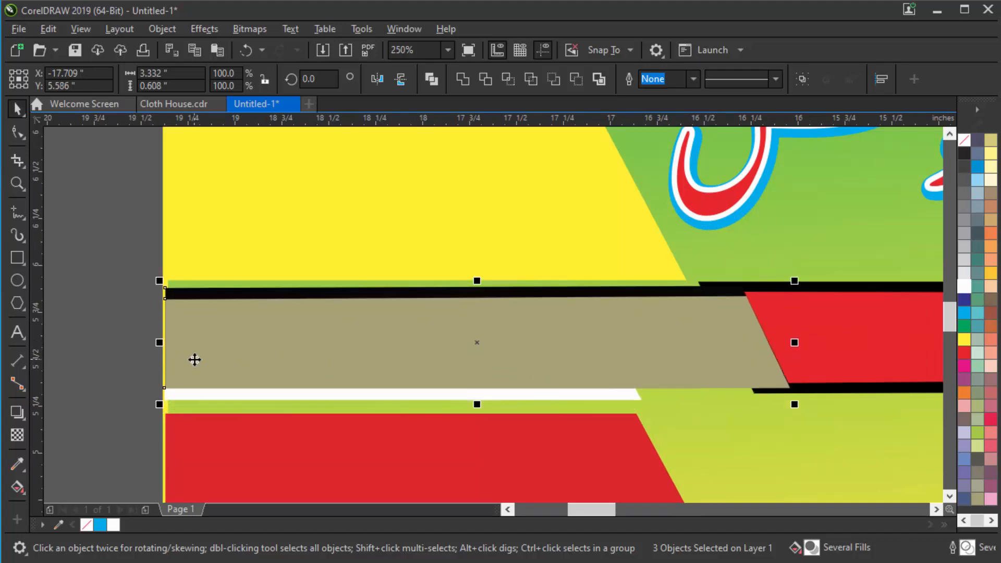
scroll(193, 360, down, 2)
key(Escape)
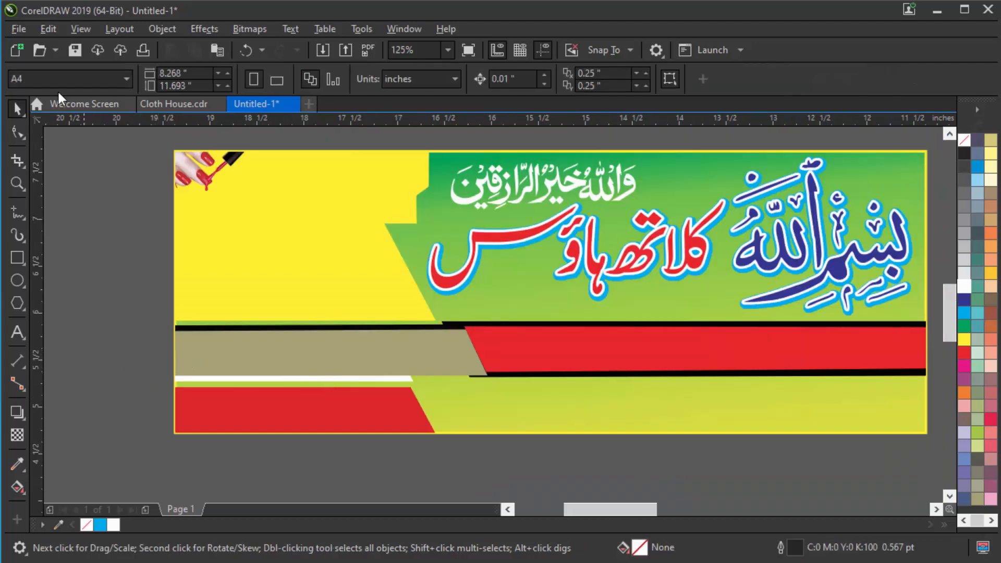
Move the five shoe pictures together onto the green strip beneath the banner's long red bar, just inside its right end
scroll(427, 365, down, 4)
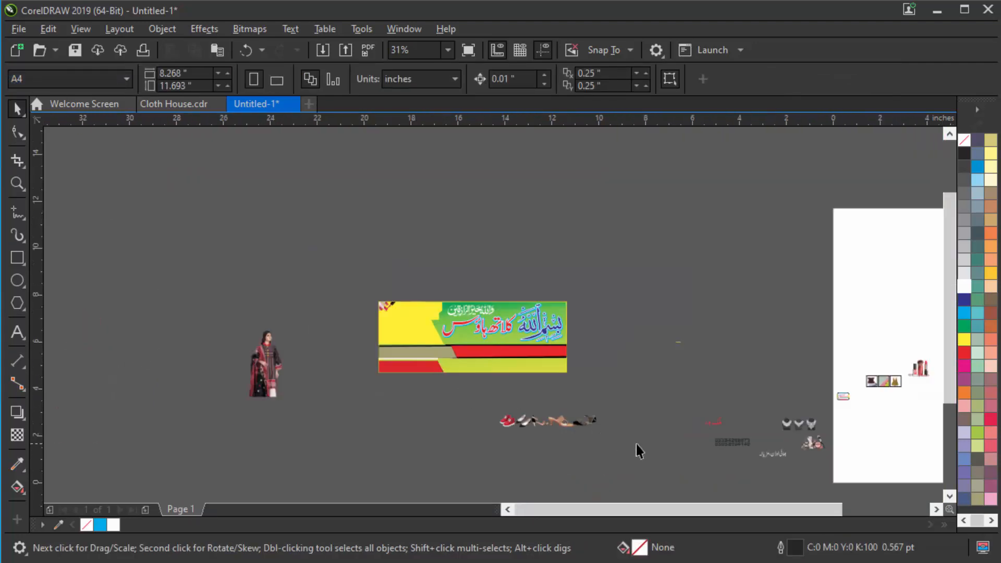
scroll(560, 410, up, 2)
scroll(521, 377, down, 2)
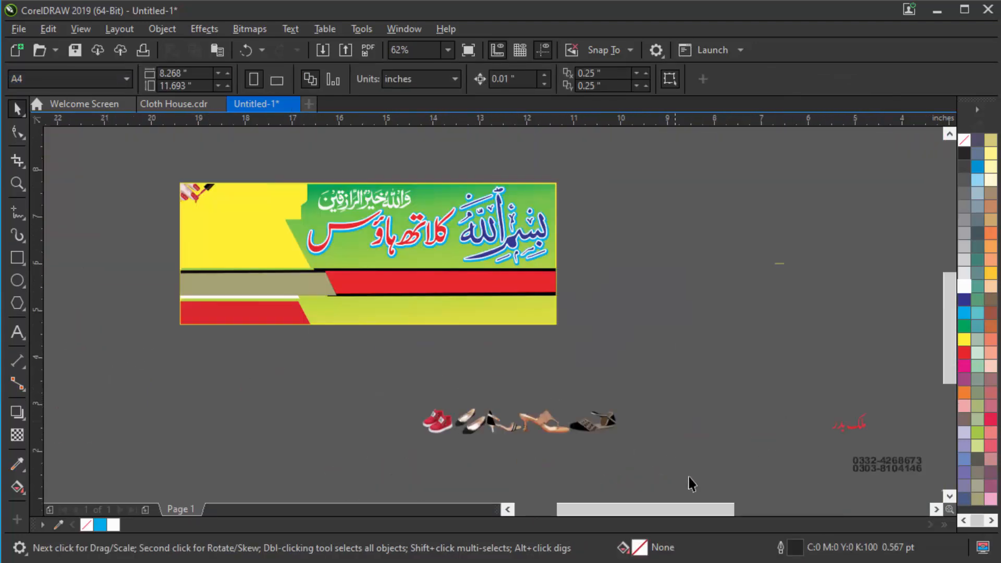
drag(687, 476, 410, 394)
drag(489, 425, 432, 355)
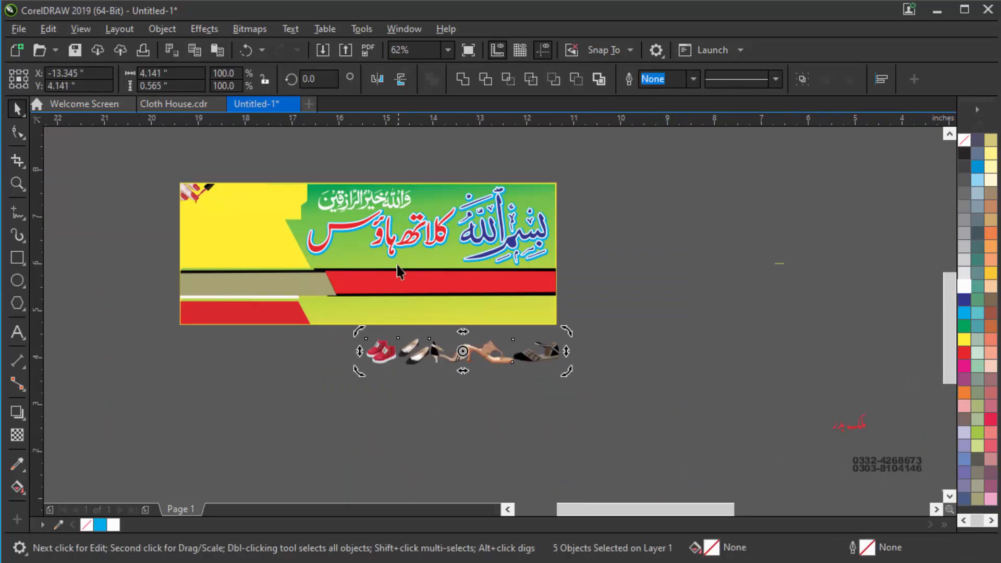
scroll(400, 265, up, 2)
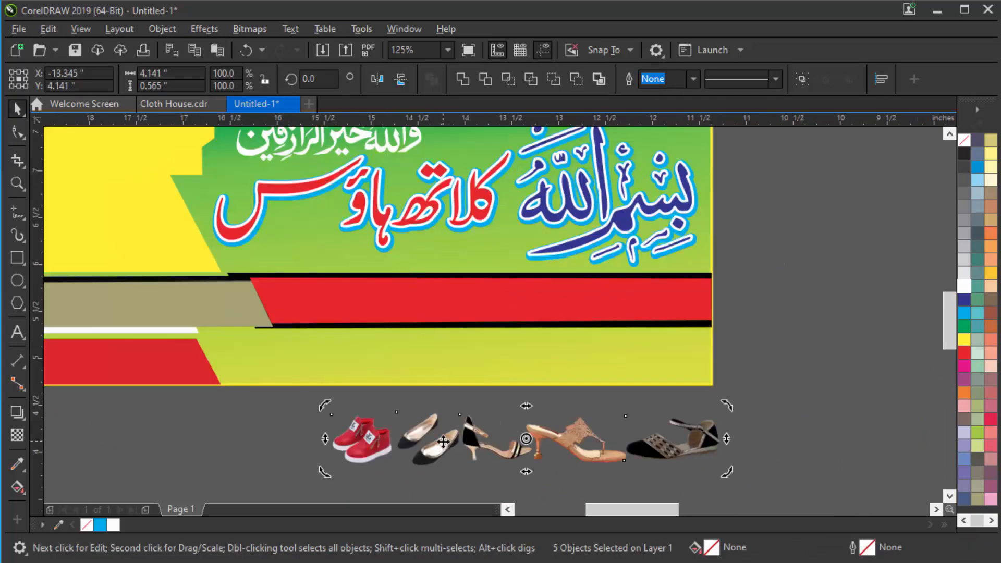
drag(443, 442, 425, 364)
click(477, 440)
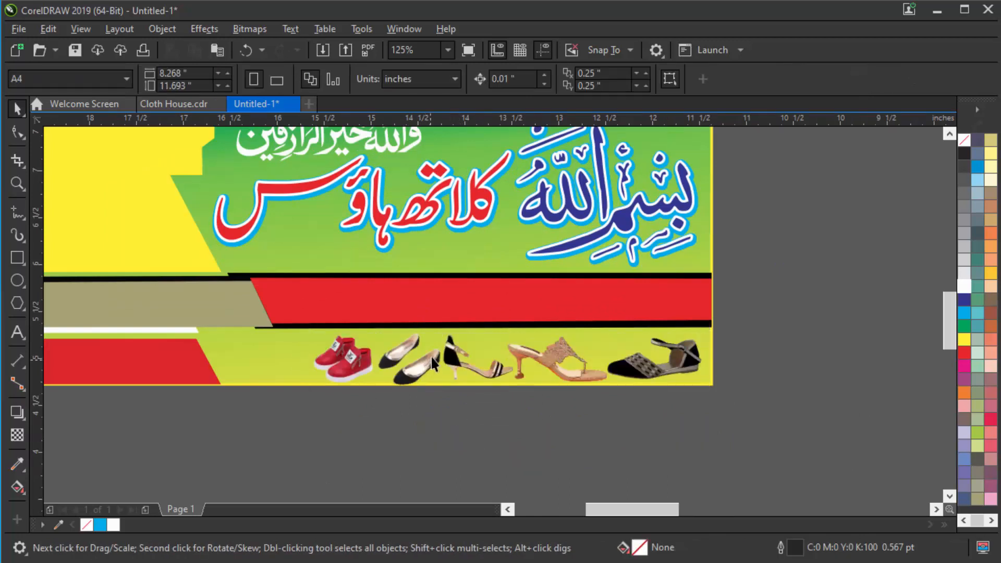
Examine the placement and spacing of the shoe pictures on the banner's green strip
scroll(499, 336, down, 3)
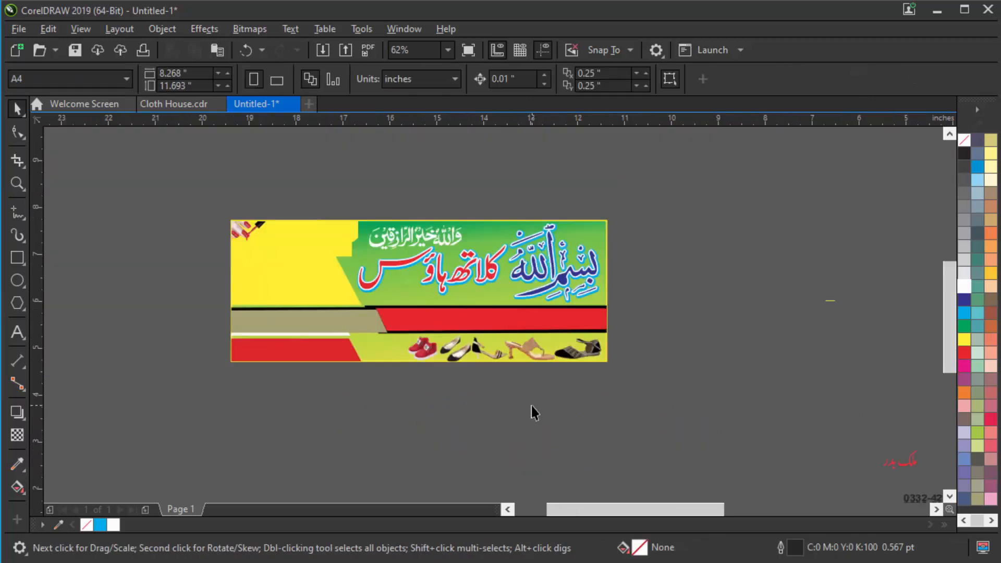
scroll(444, 355, up, 1)
click(443, 352)
click(407, 345)
scroll(427, 342, up, 1)
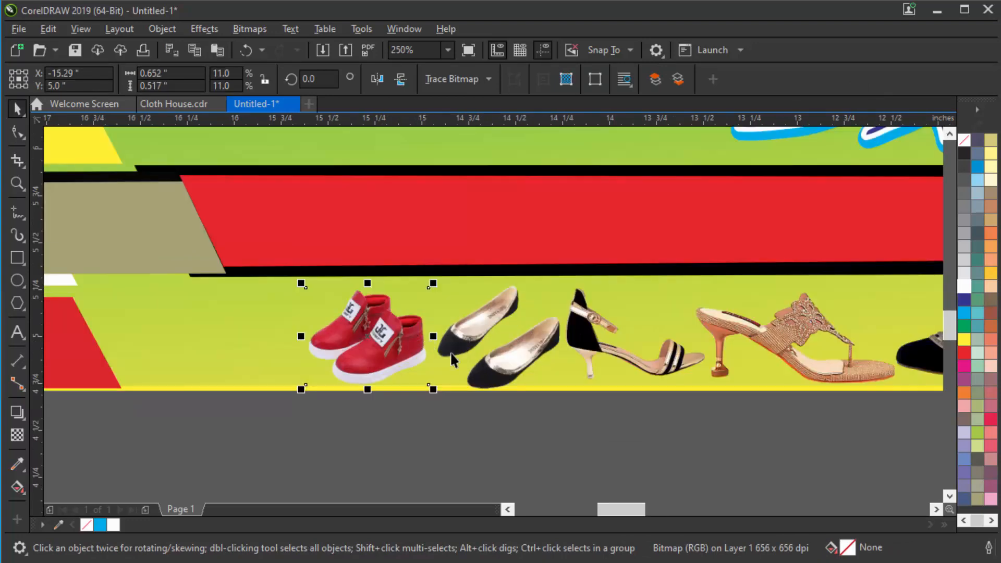
click(468, 336)
scroll(492, 323, down, 1)
click(535, 424)
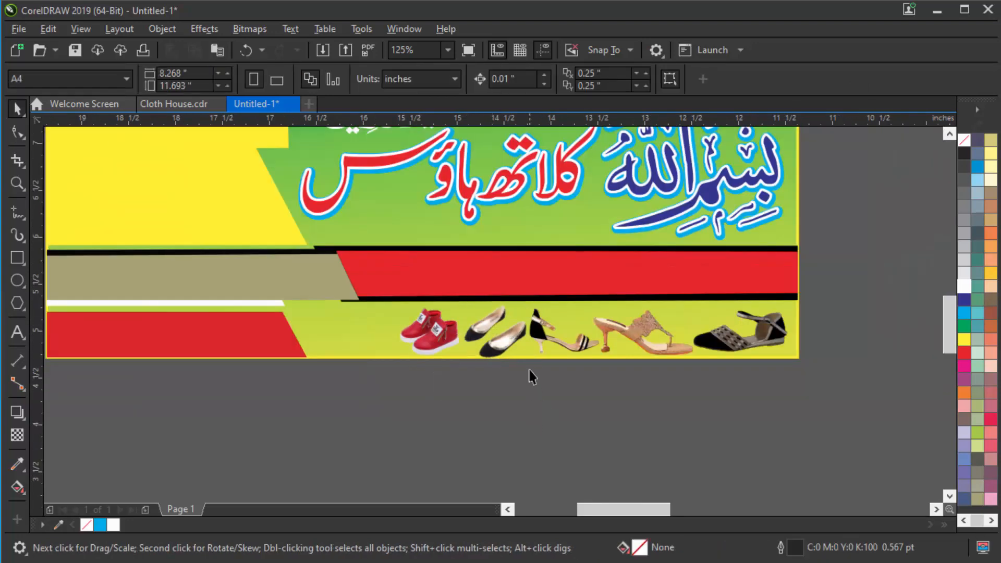
Move the three framed clothing and lace pictures together from the page to the empty area below the banner
scroll(530, 371, down, 1)
scroll(655, 334, down, 1)
scroll(656, 346, down, 1)
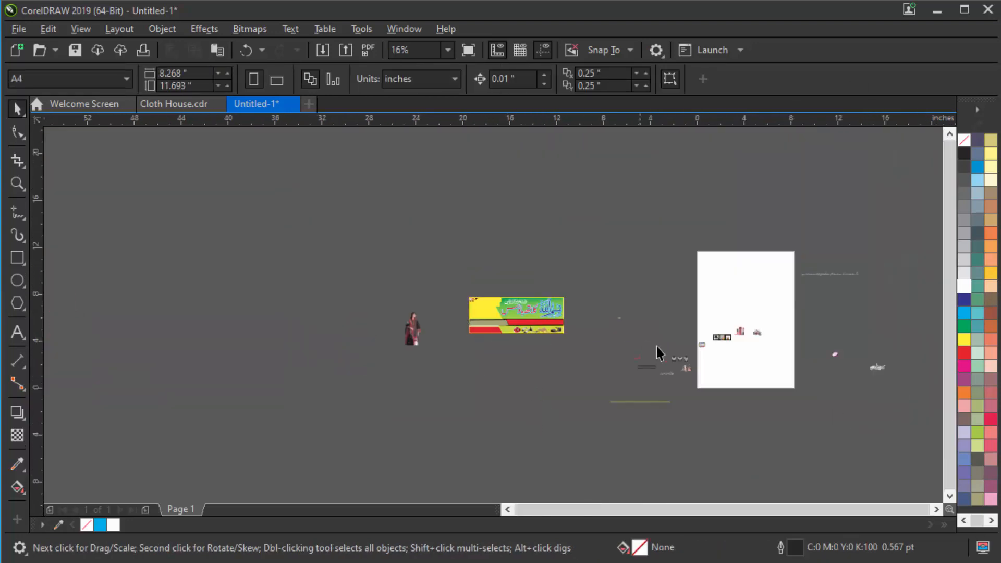
scroll(728, 355, up, 1)
click(713, 317)
click(675, 295)
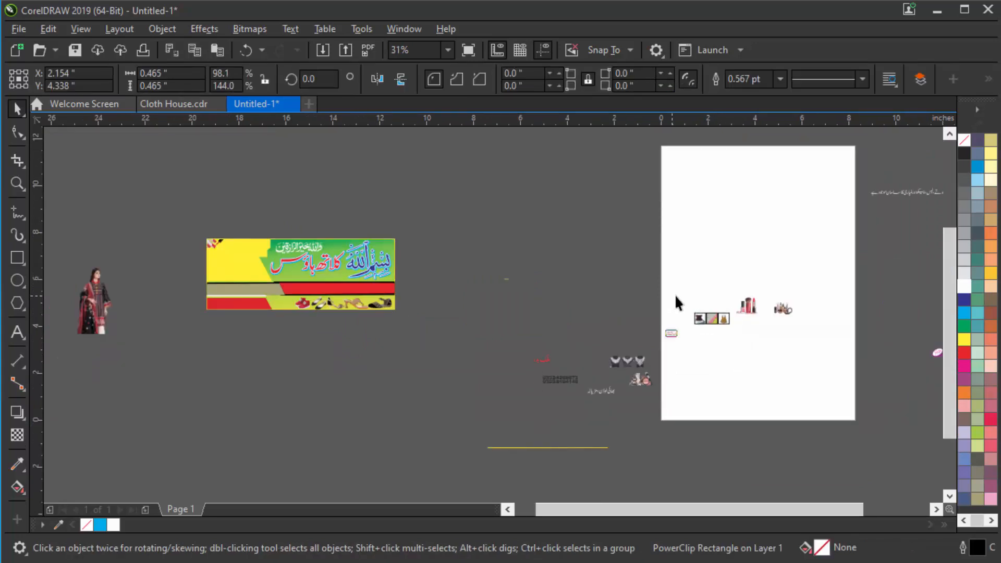
scroll(710, 316, up, 4)
scroll(464, 237, down, 1)
scroll(464, 241, down, 2)
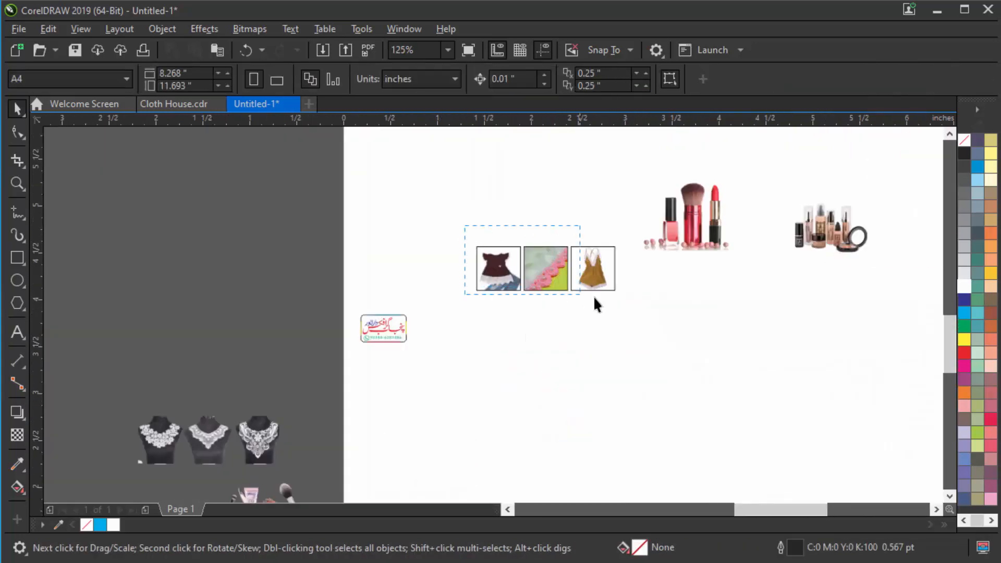
drag(594, 300, 183, 303)
scroll(614, 298, down, 2)
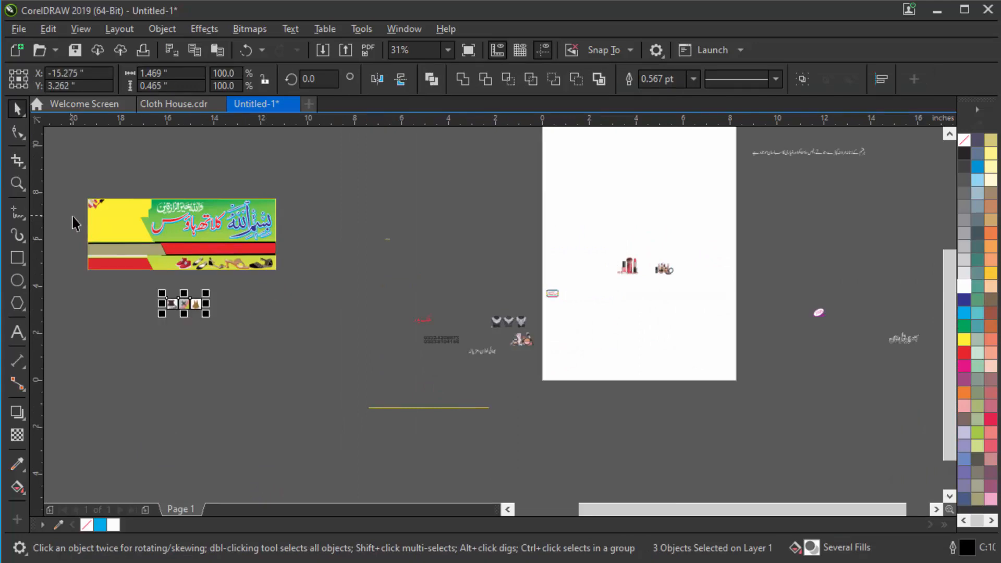
Shift the three framed pictures left and up until they sit just below the banner's lower red bar
scroll(78, 230, up, 2)
scroll(313, 298, down, 1)
click(288, 378)
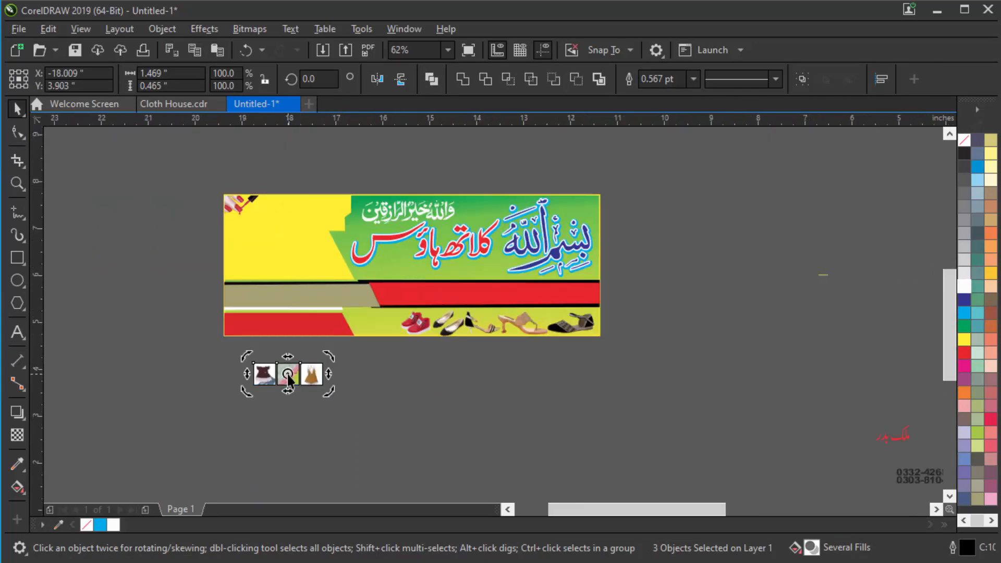
Extract the brown romper picture from its PowerClip frame, move it beside the frame, and undo both changes
scroll(263, 376, up, 1)
click(312, 378)
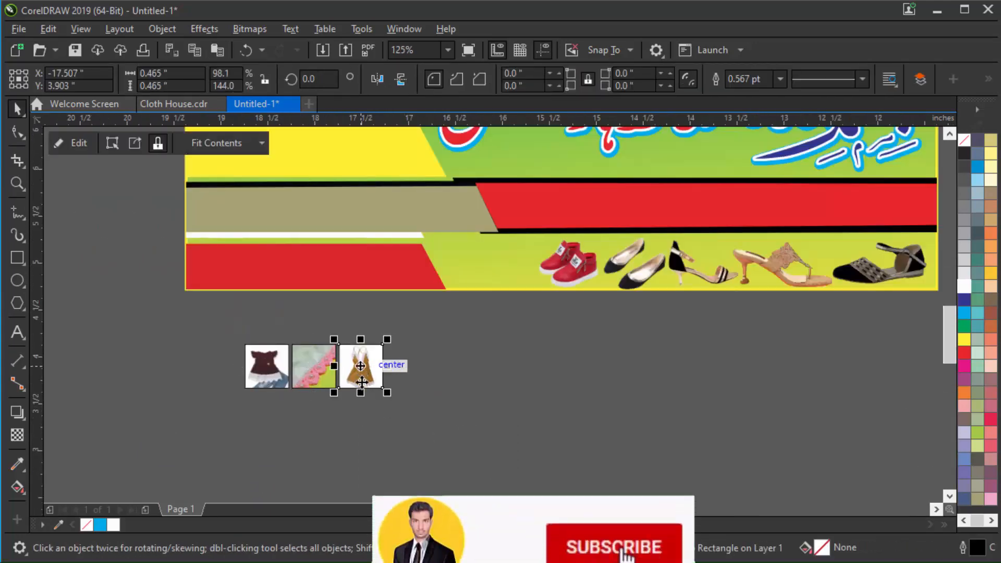
scroll(361, 383, up, 1)
right_click(393, 297)
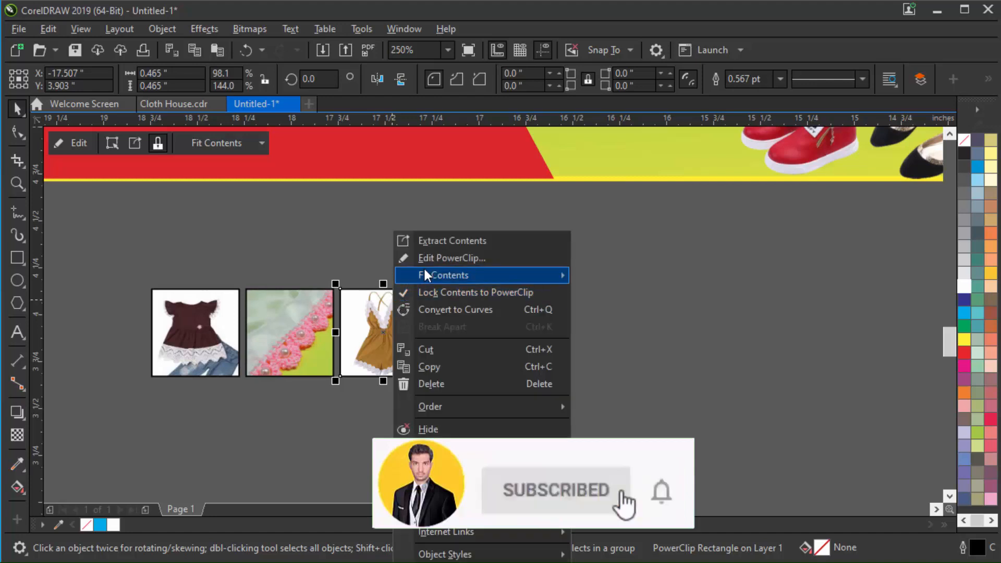
click(451, 241)
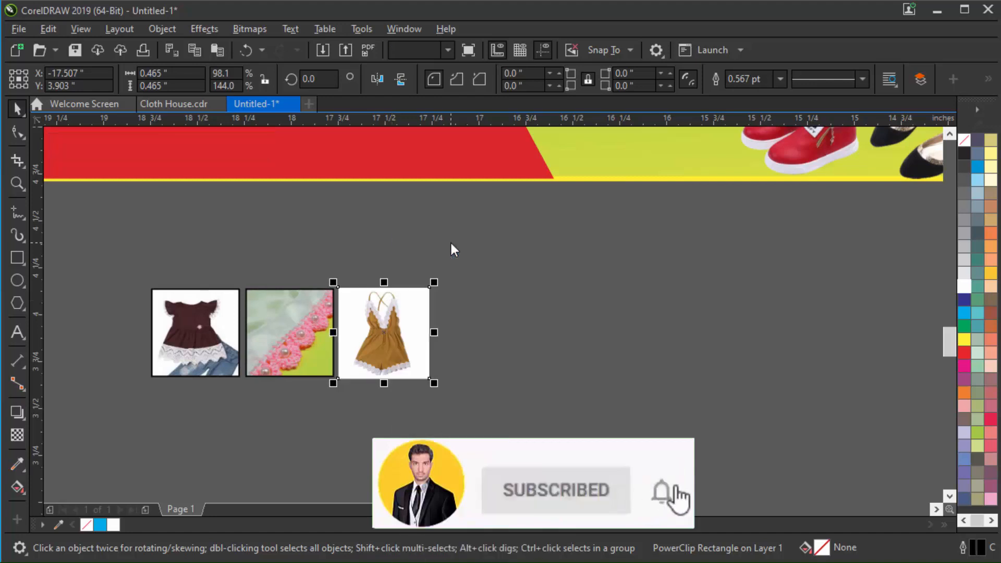
drag(431, 334, 538, 338)
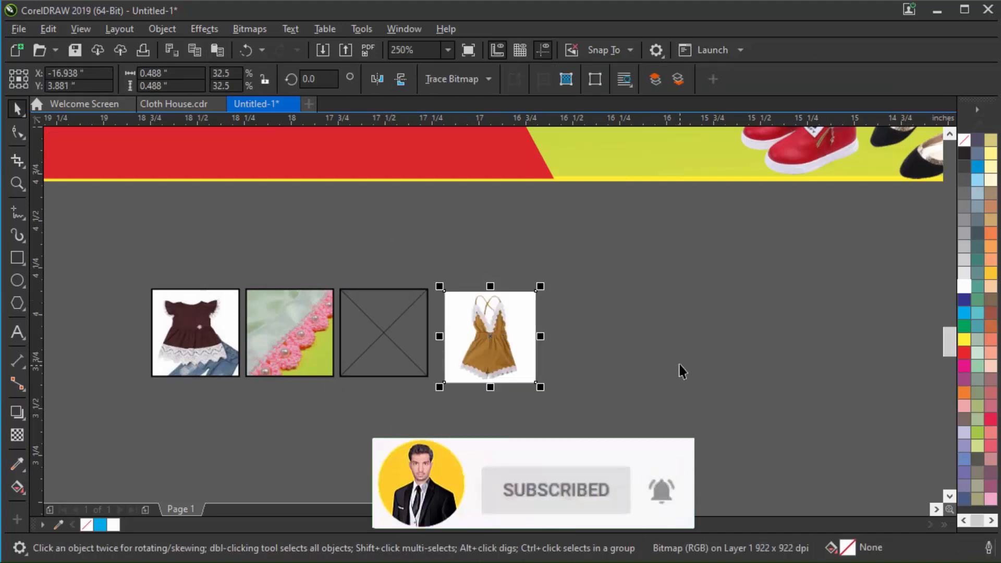
key(ctrl+z)
key(ctrl+z)
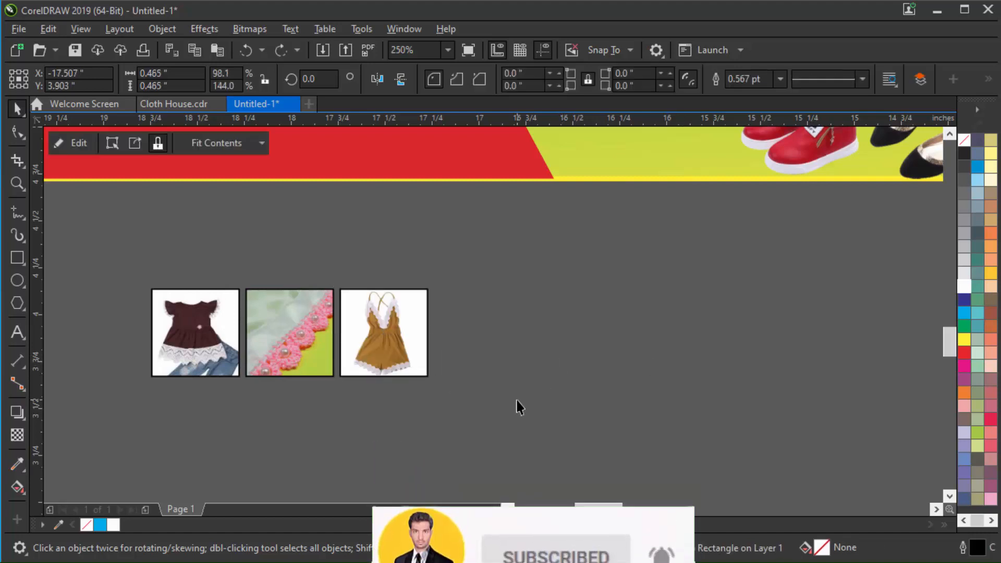
Move the three framed pictures together farther down and to the right, clear of the banner
drag(531, 428, 96, 261)
scroll(341, 343, down, 2)
drag(340, 342, 402, 404)
click(557, 319)
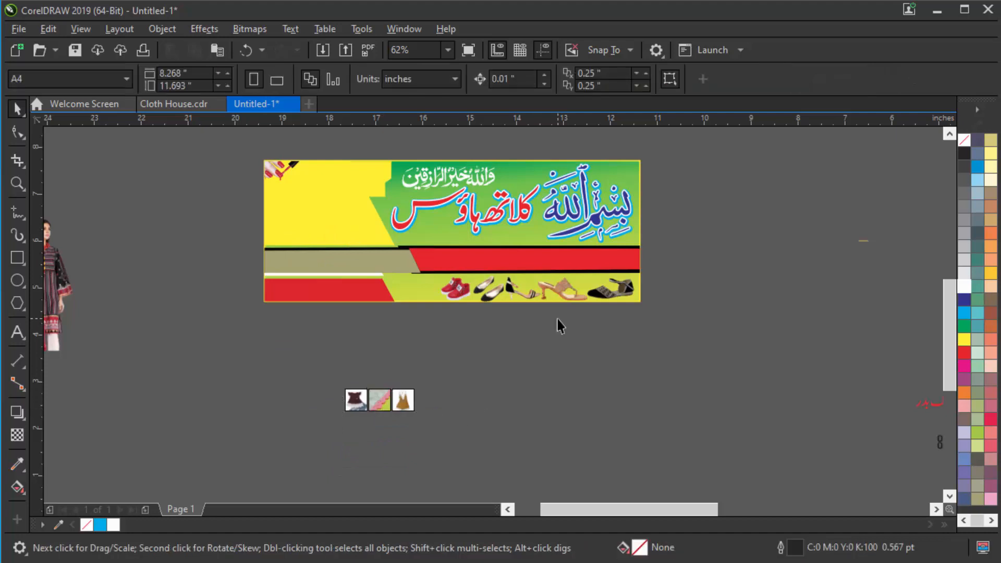
Place the picture of the woman at the banner's left end with her feet on the lower edge
scroll(470, 361, down, 2)
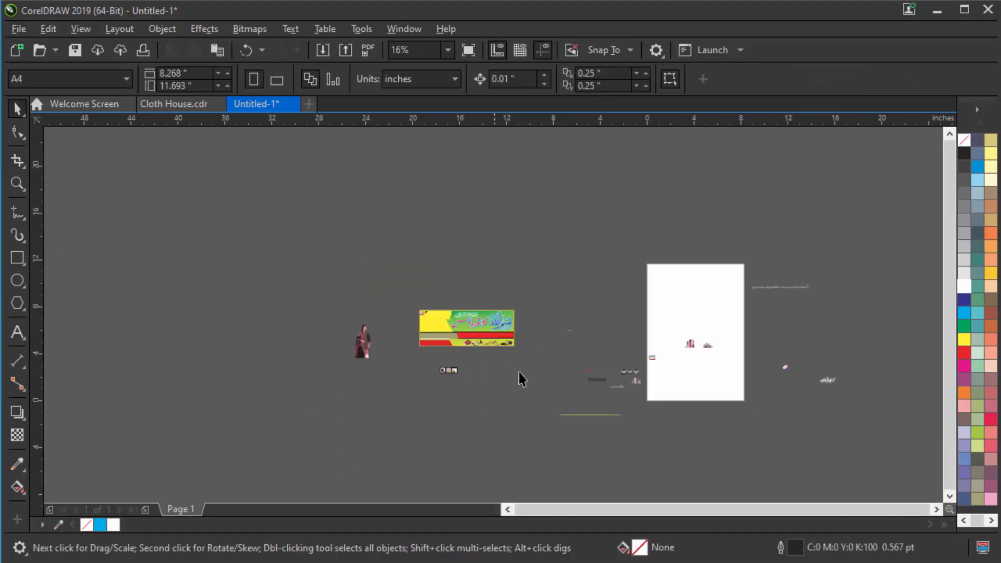
scroll(355, 350, up, 1)
click(363, 344)
scroll(364, 346, up, 1)
scroll(398, 368, up, 1)
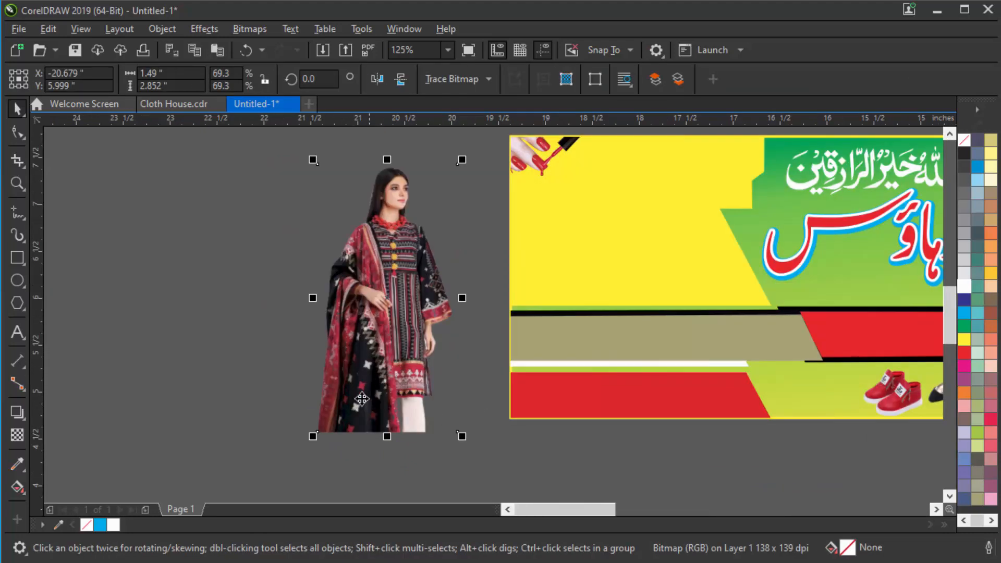
drag(327, 430, 514, 420)
scroll(286, 330, down, 1)
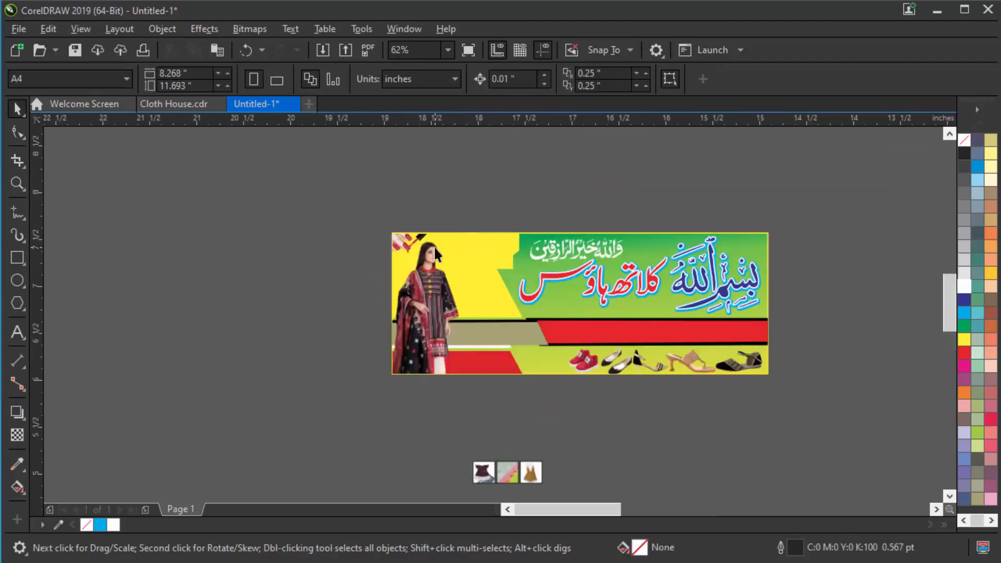
Enlarge the woman's picture slightly so that her head nearly reaches the banner's upper edge
scroll(434, 246, up, 1)
drag(498, 224, 510, 216)
click(472, 200)
scroll(442, 264, down, 1)
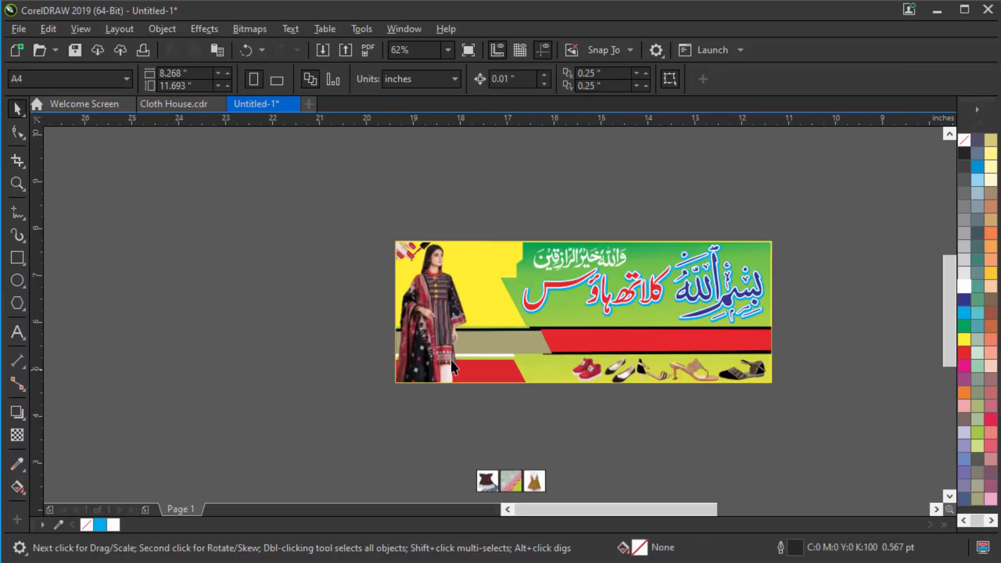
scroll(453, 368, up, 1)
scroll(432, 345, down, 1)
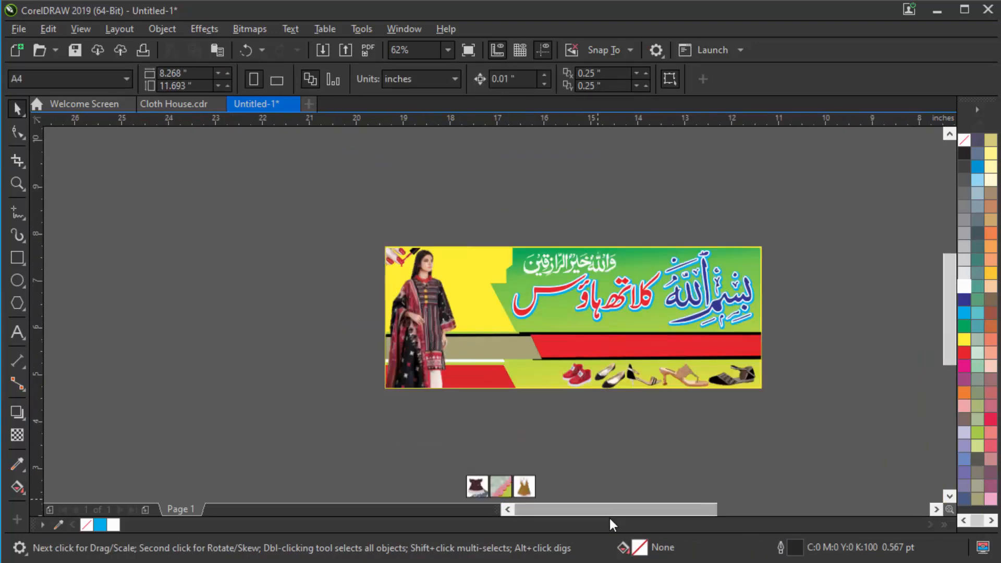
Place the three framed pictures together on the khaki bar, immediately to the right of the woman
drag(426, 459, 577, 459)
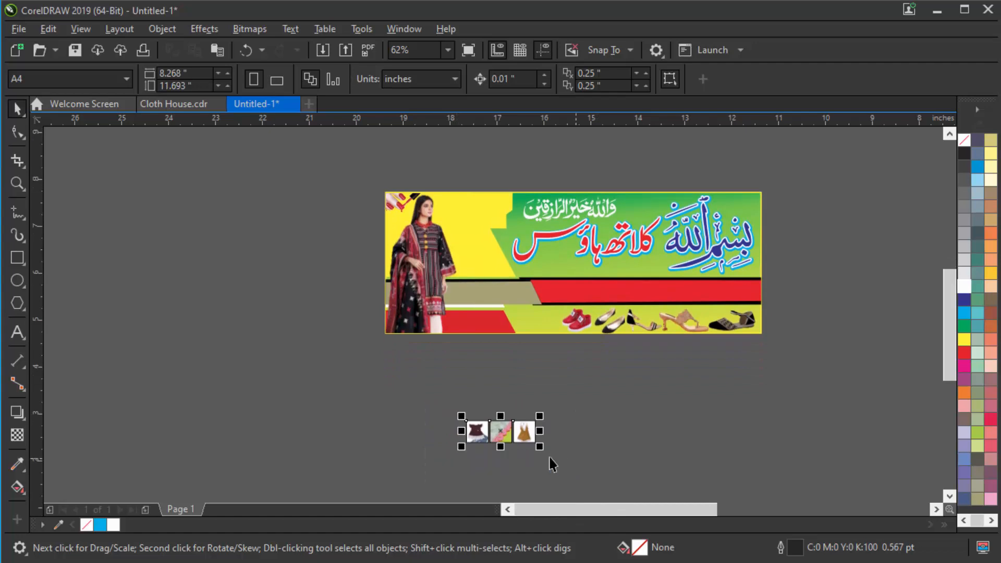
drag(489, 432, 480, 301)
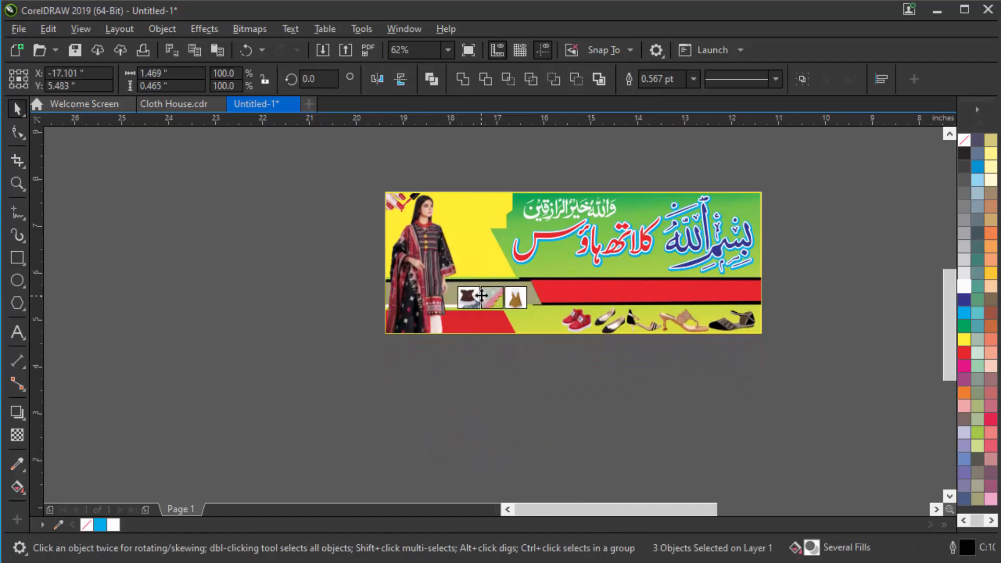
scroll(487, 294, up, 1)
scroll(498, 318, up, 2)
click(486, 304)
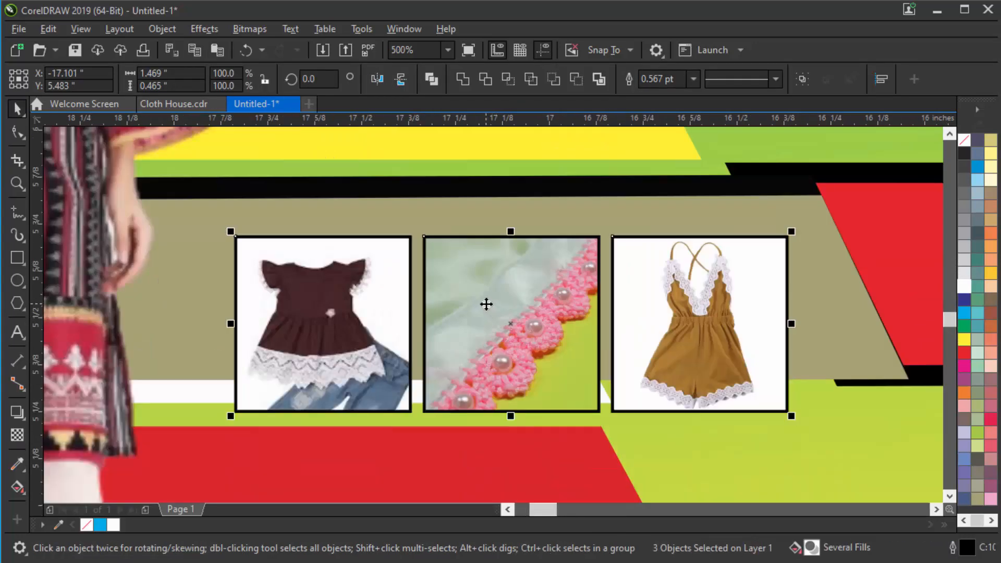
drag(484, 319, 425, 282)
scroll(558, 292, down, 2)
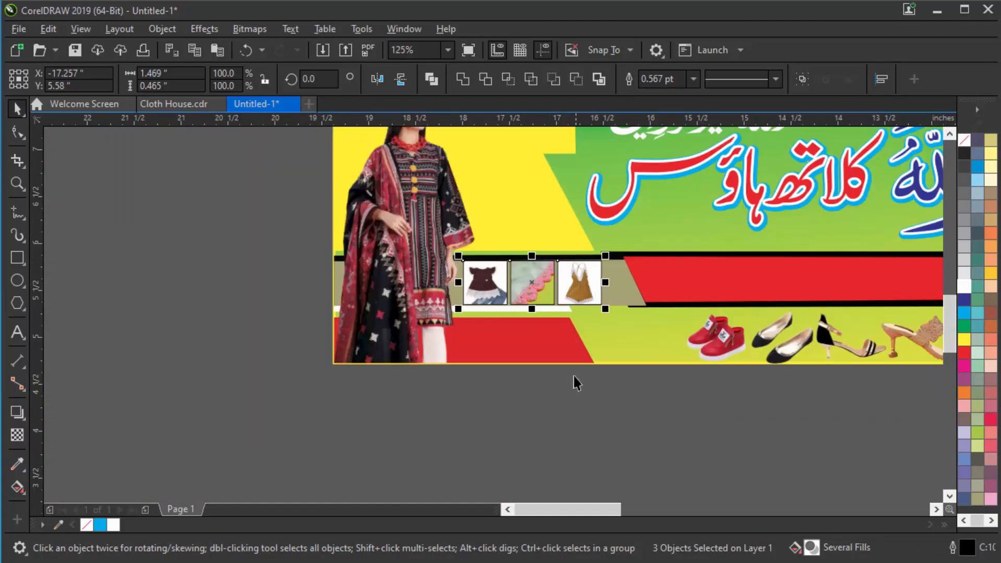
click(574, 434)
Place the picture of the three necklace busts on the lower red bar beside the woman and enlarge it slightly
scroll(537, 415, down, 2)
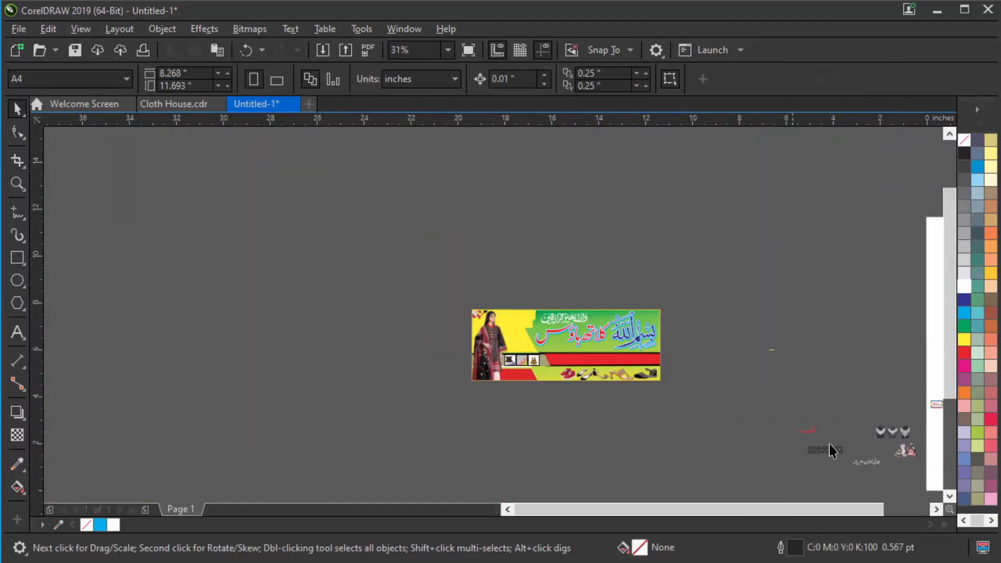
drag(904, 439, 650, 403)
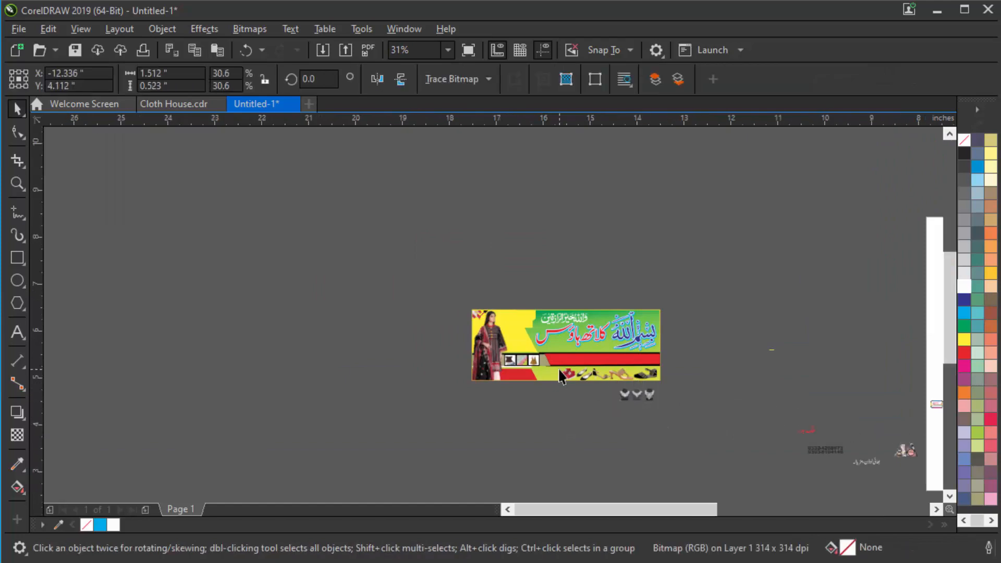
scroll(660, 417, up, 2)
scroll(588, 407, down, 1)
drag(725, 437, 501, 368)
scroll(511, 422, up, 1)
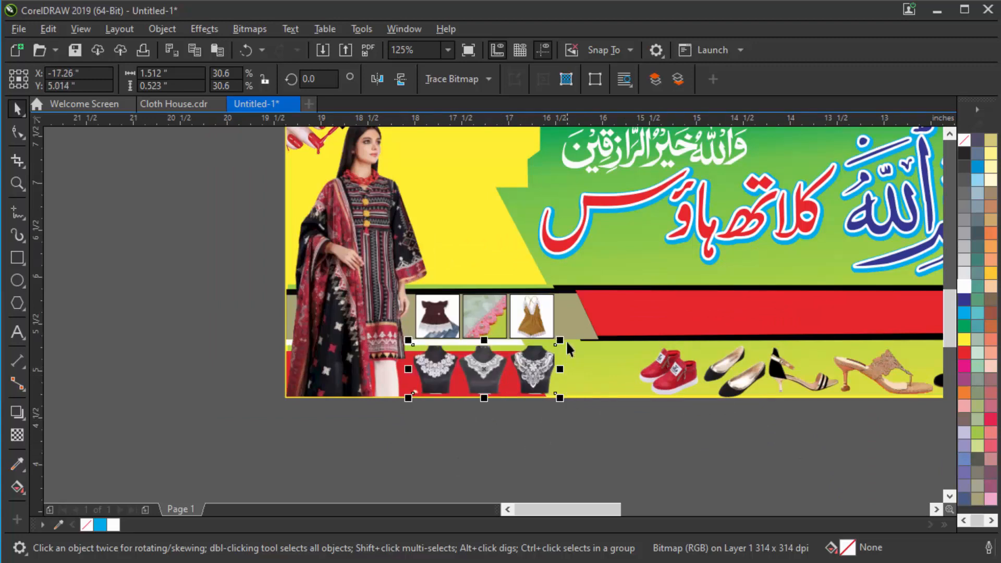
click(578, 474)
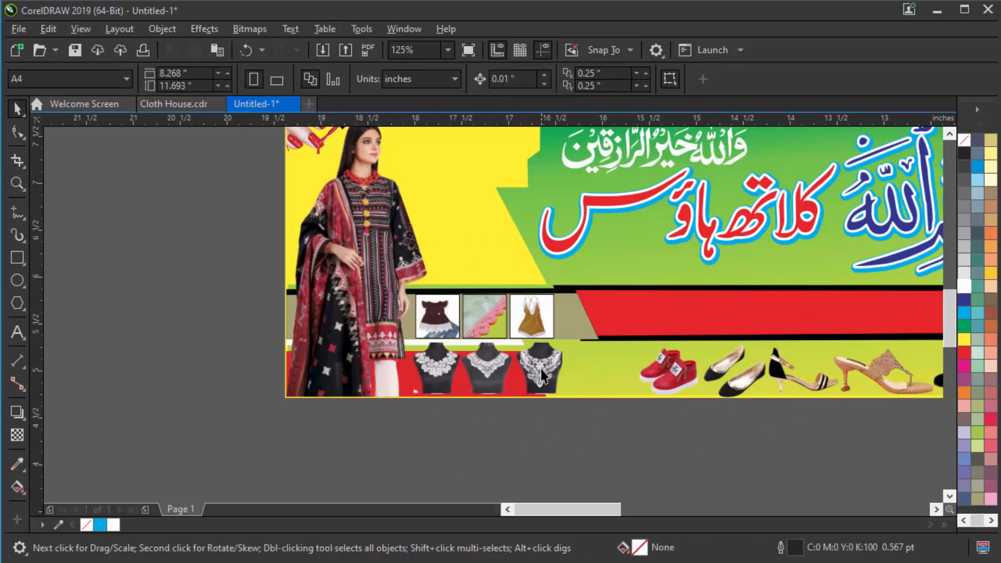
scroll(542, 383, up, 1)
scroll(509, 416, down, 1)
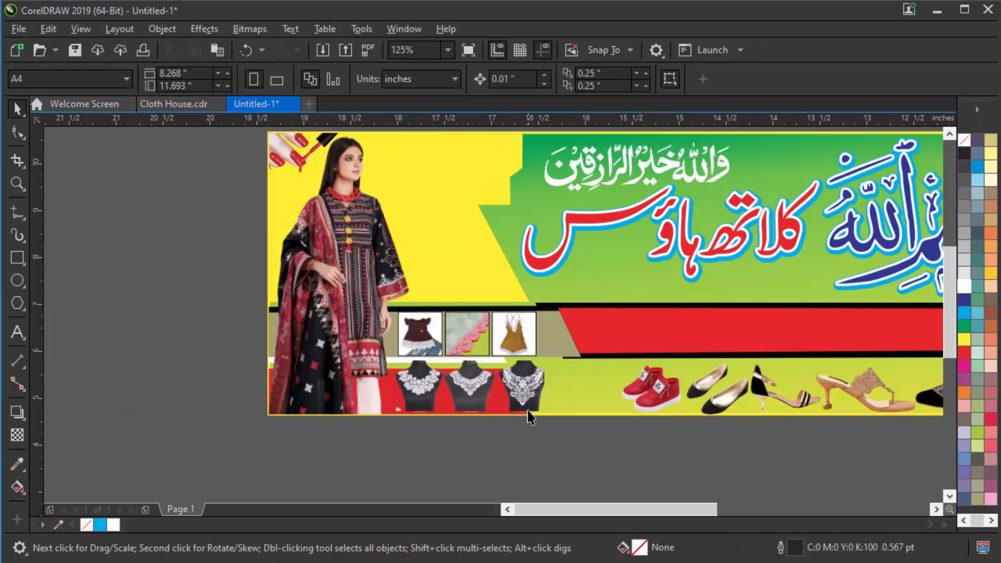
Inspect the loose lettering, phone numbers, cosmetics picture and thin yellow line lying between the banner and the page
scroll(540, 435, down, 2)
scroll(697, 427, down, 1)
scroll(740, 431, up, 1)
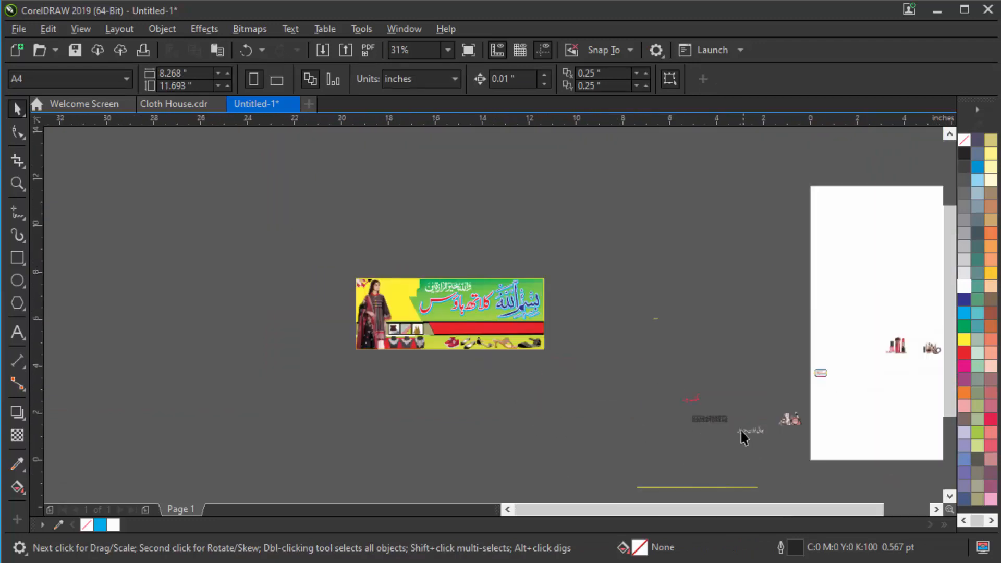
click(704, 420)
scroll(712, 419, up, 2)
scroll(625, 410, down, 1)
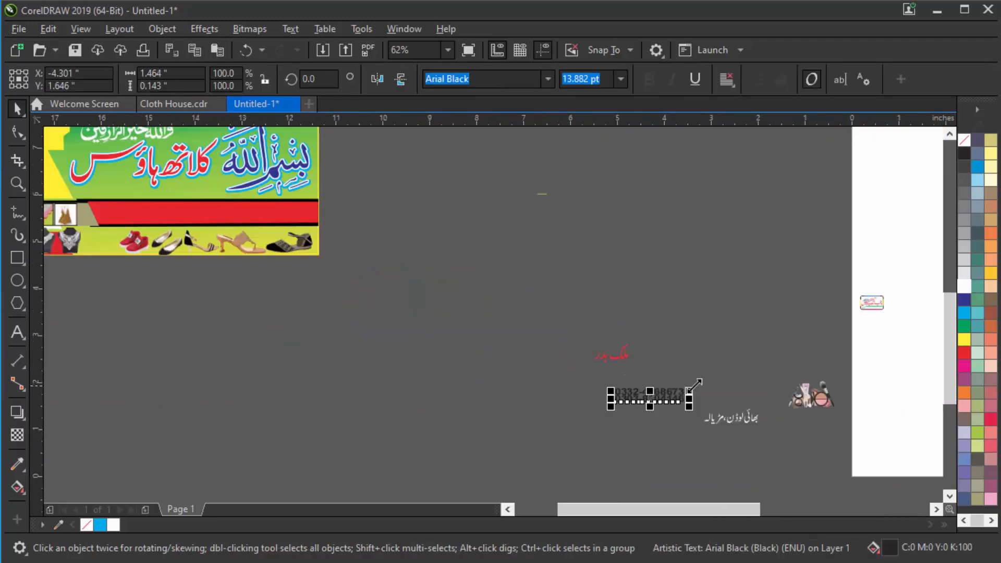
scroll(850, 416, up, 1)
scroll(807, 401, down, 1)
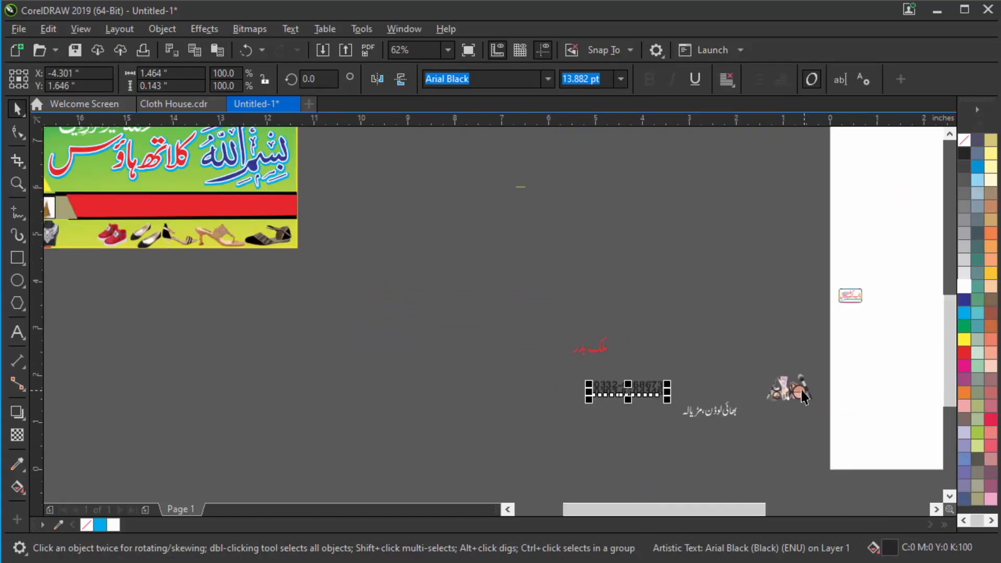
scroll(531, 176, up, 3)
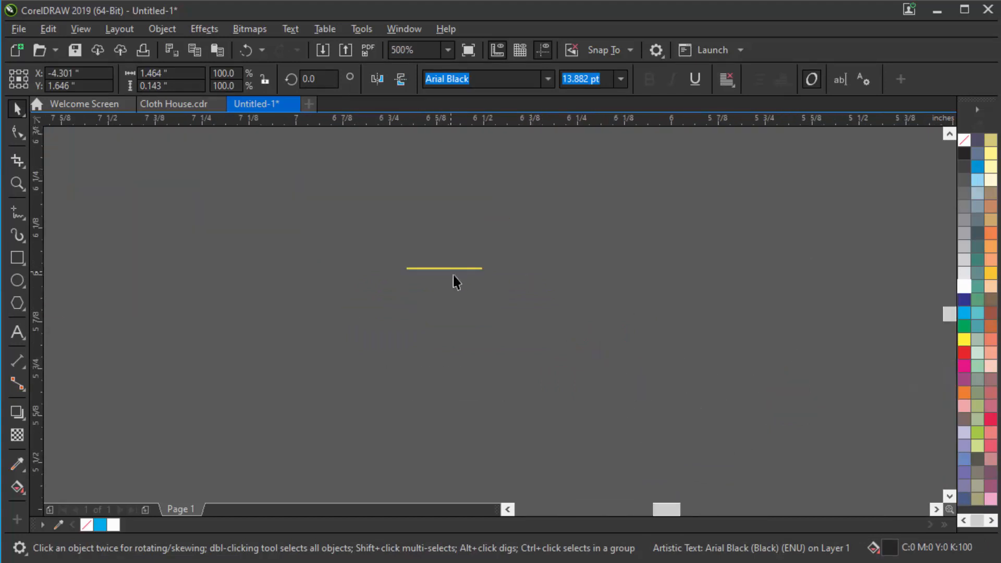
scroll(452, 275, down, 4)
Place the picture of make-up brushes and compact powder on the green area, below the left part of the red lettering
click(687, 386)
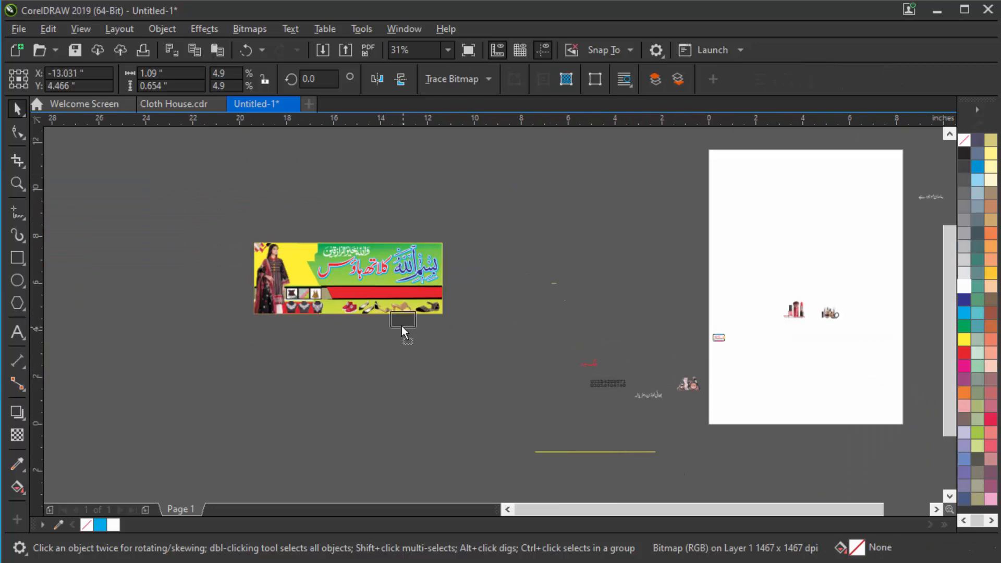
drag(402, 327, 400, 323)
scroll(319, 259, up, 1)
drag(475, 374, 371, 306)
scroll(358, 299, up, 3)
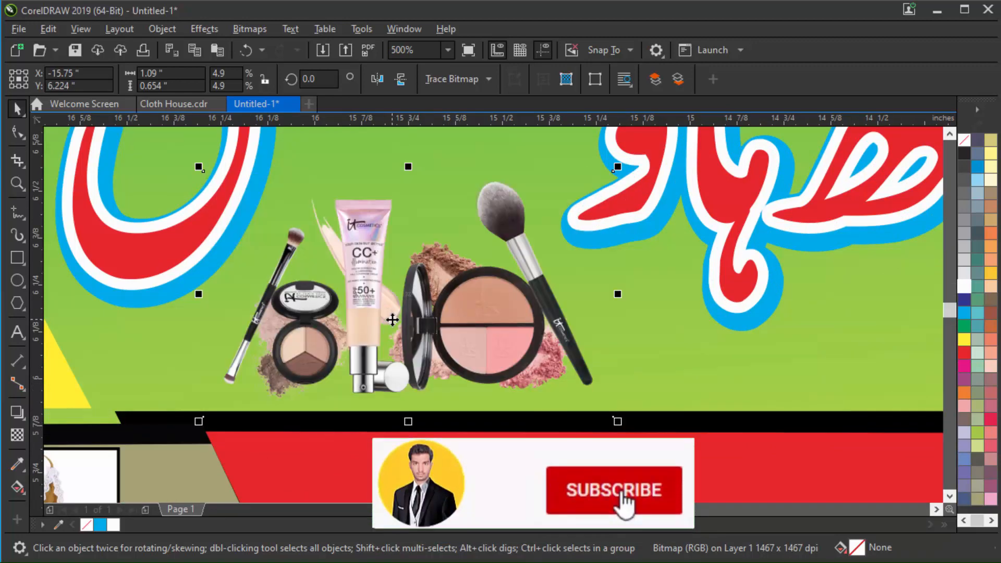
Check the remaining loose items around the banner and on the page for pieces still missing from the design
scroll(411, 302, down, 3)
scroll(565, 343, down, 1)
click(617, 212)
scroll(467, 340, down, 2)
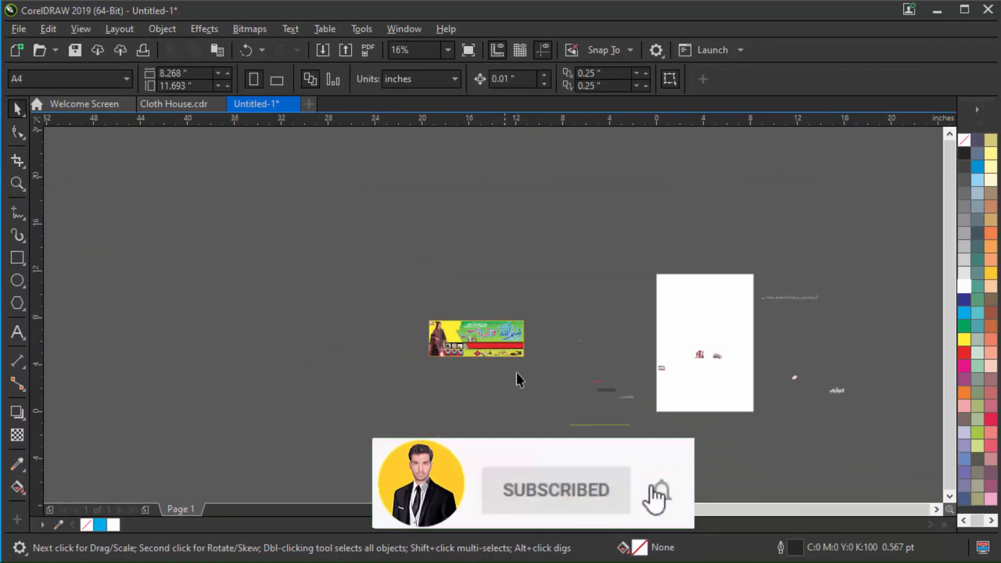
scroll(612, 392, up, 5)
scroll(596, 339, down, 3)
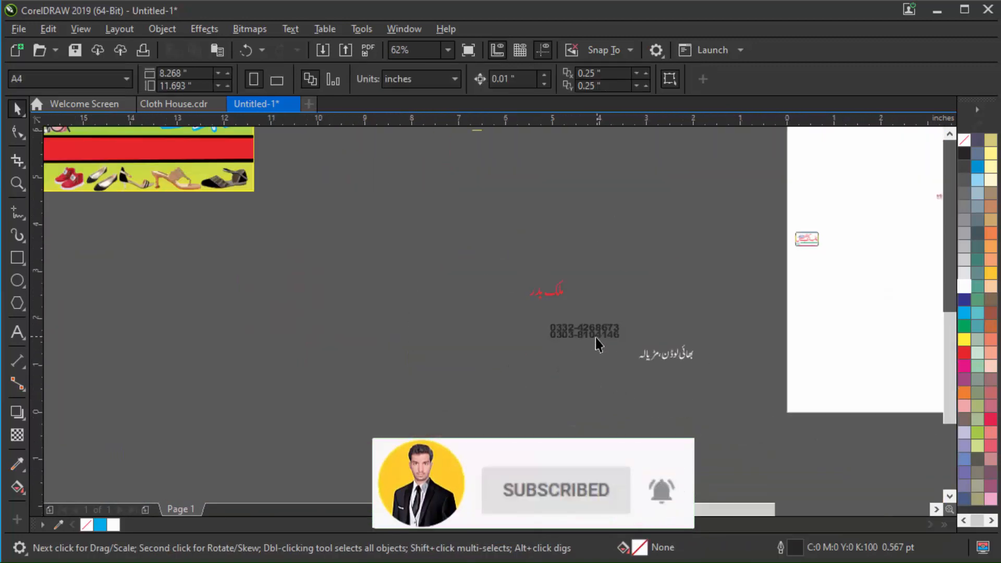
scroll(595, 347, down, 1)
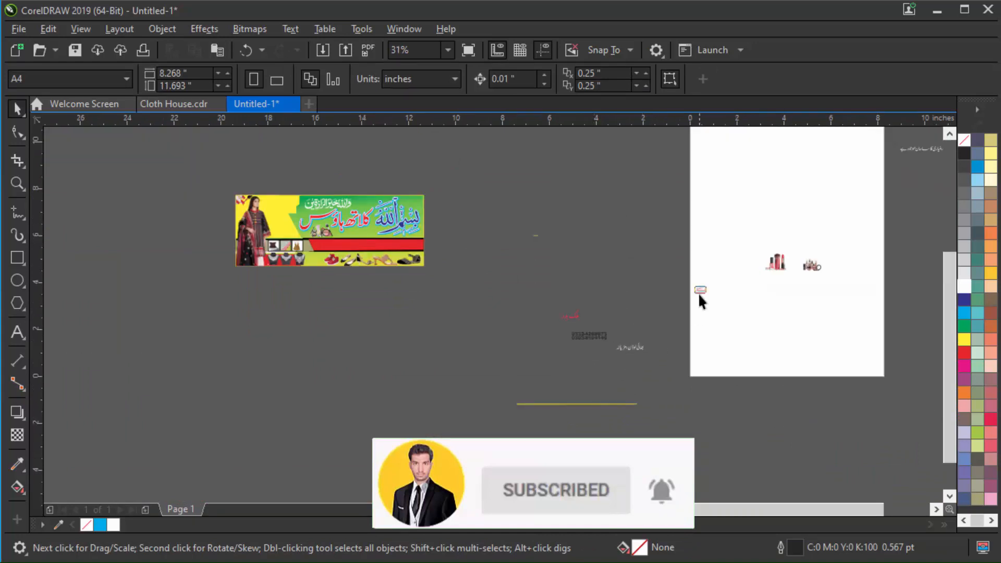
scroll(743, 282, up, 2)
scroll(775, 277, down, 2)
Move the white slanted bar off the page into the empty space to the left of the banner
click(736, 286)
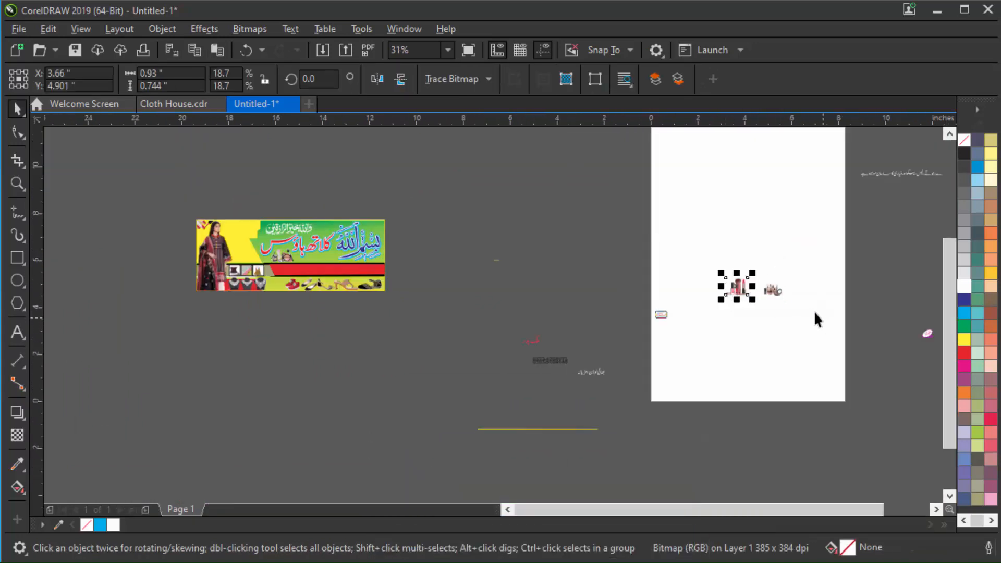
drag(815, 311, 655, 263)
drag(496, 326, 490, 346)
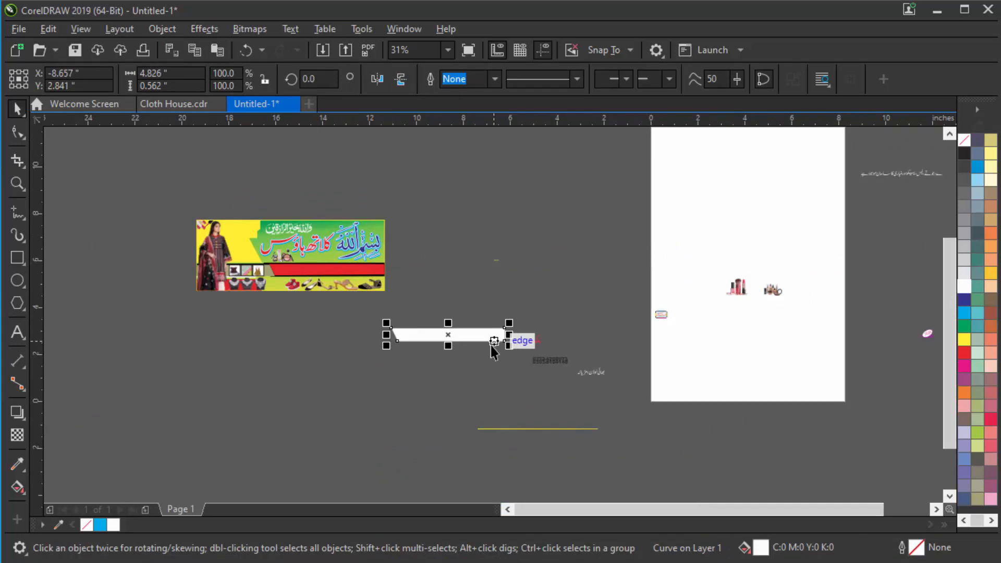
scroll(319, 268, up, 1)
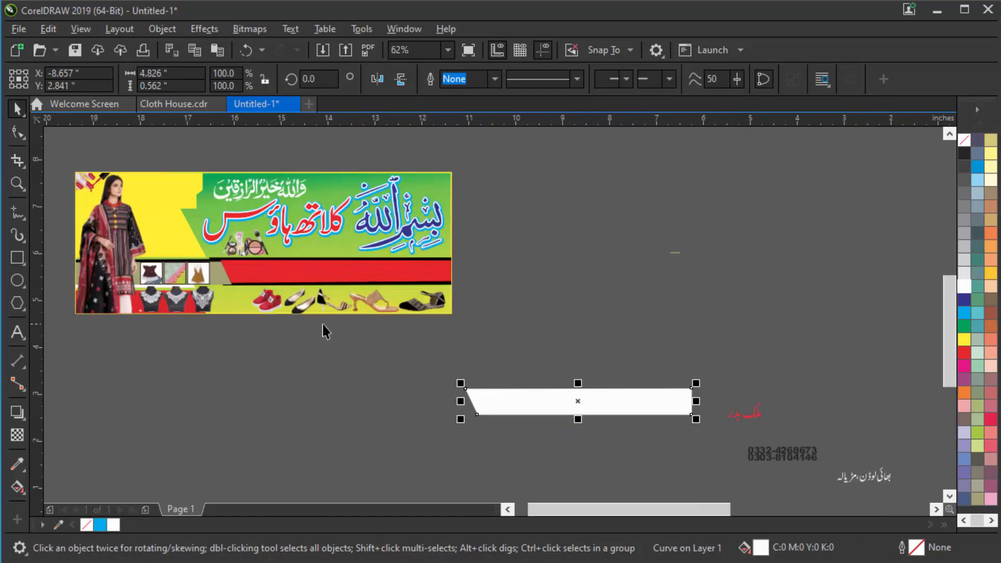
drag(693, 416, 431, 362)
scroll(126, 274, up, 1)
scroll(543, 379, down, 1)
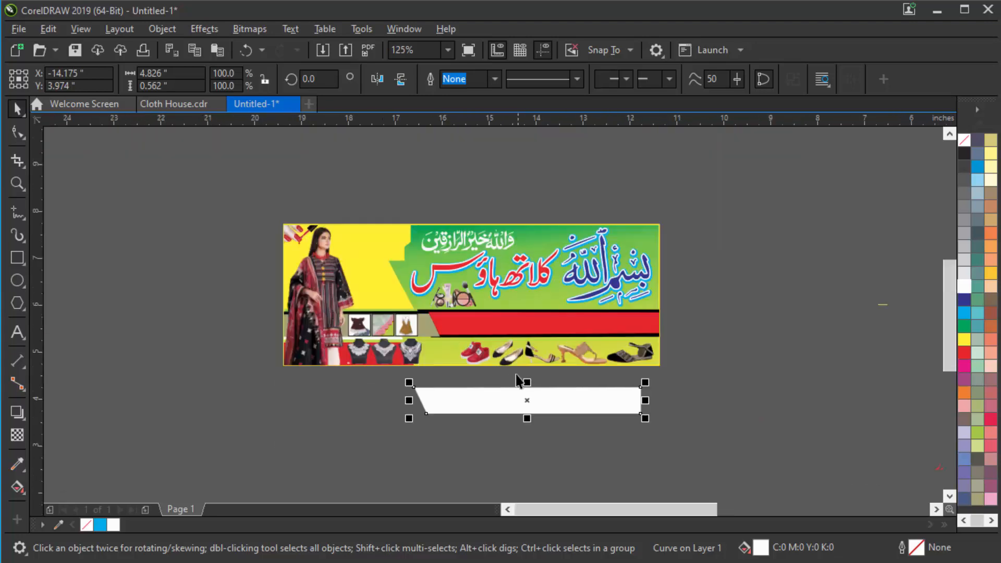
click(327, 397)
drag(528, 398, 267, 313)
scroll(533, 400, down, 1)
click(335, 406)
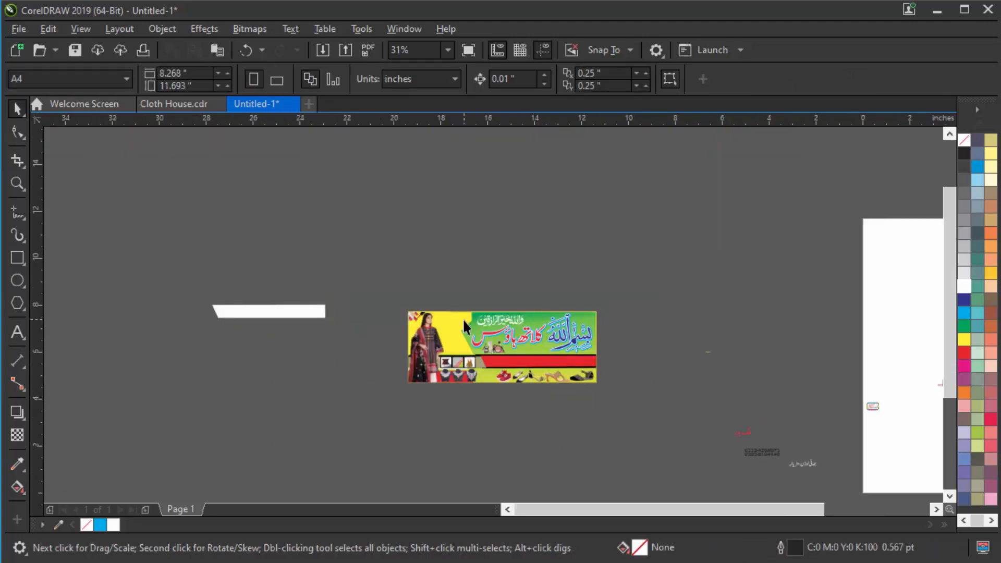
Move all the remaining loose items together from the page area to the far left of the banner
scroll(831, 442, down, 1)
drag(838, 470, 551, 284)
scroll(714, 354, down, 1)
drag(713, 355, 452, 344)
scroll(527, 370, up, 1)
Select the lipstick and foundation pictures together and move them to just below the banner's left part
click(383, 308)
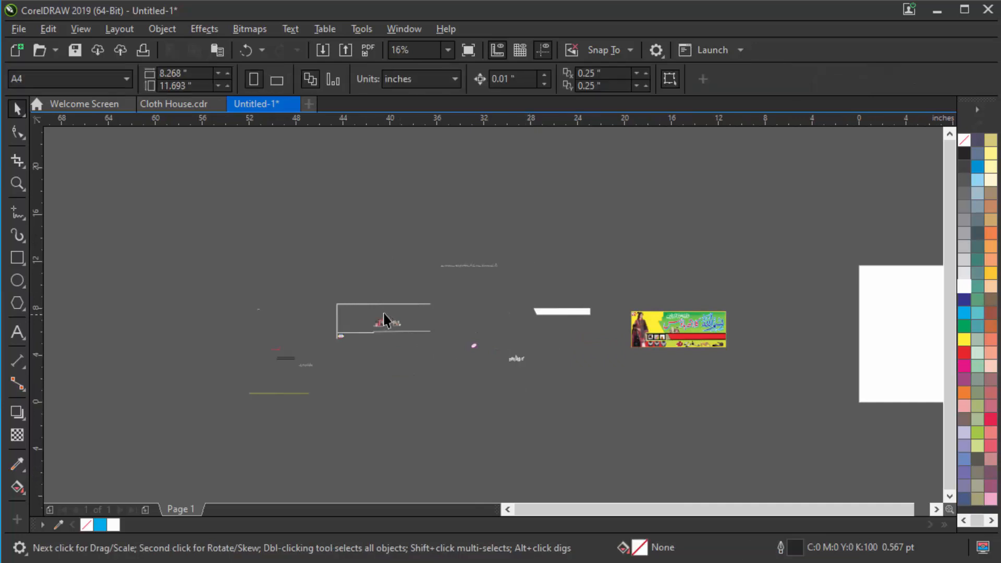
scroll(383, 318, up, 1)
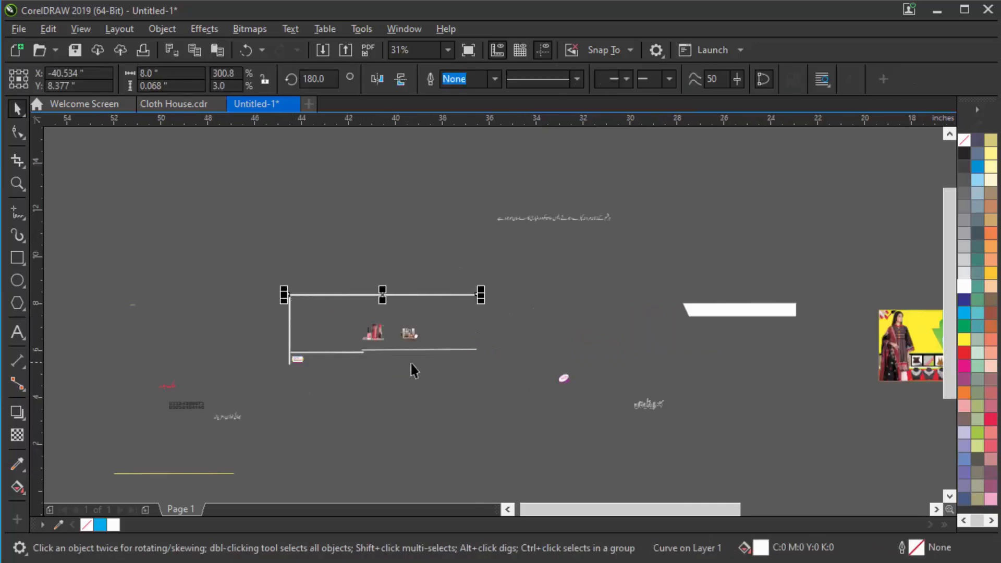
click(371, 333)
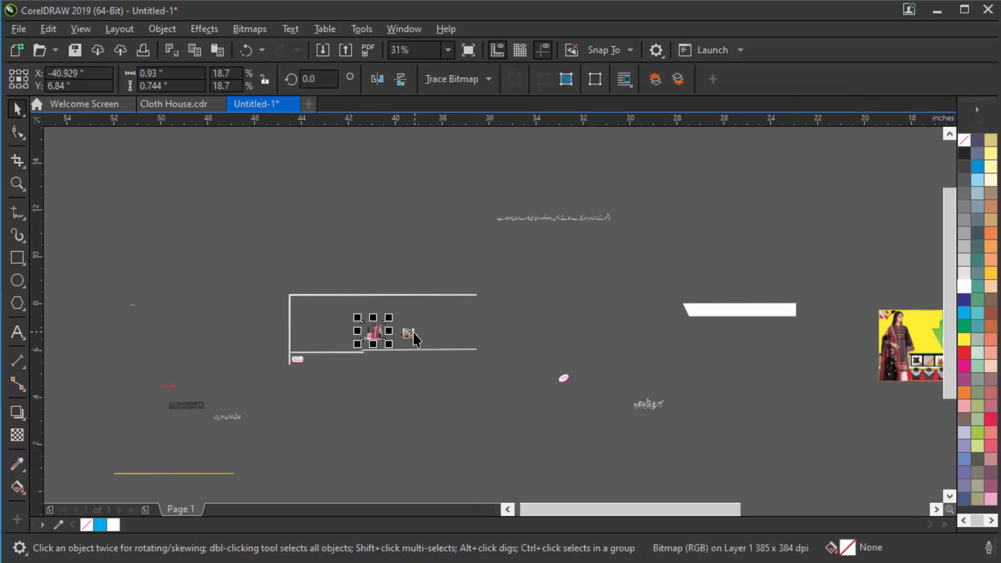
drag(459, 371, 340, 296)
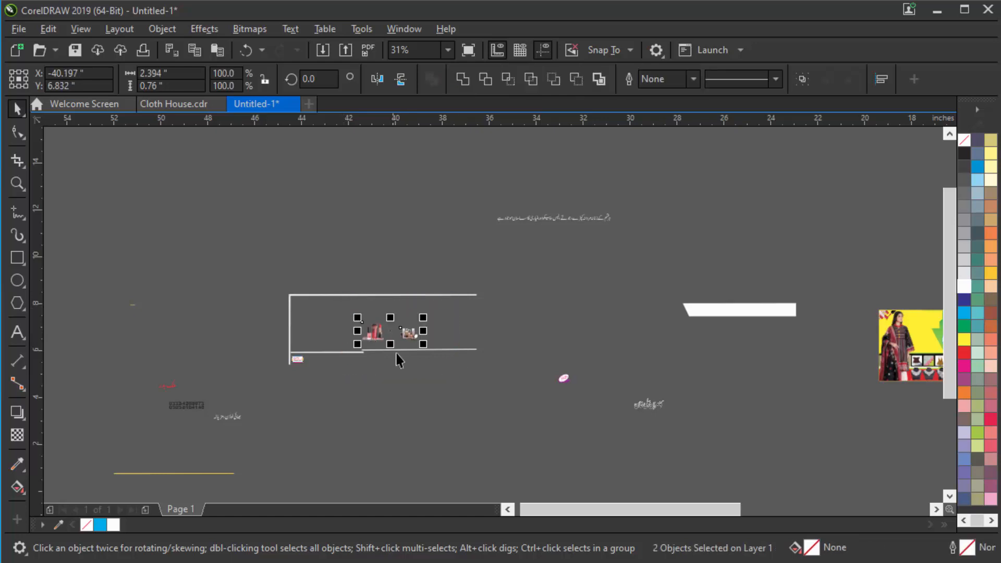
scroll(381, 329, down, 1)
drag(382, 331, 638, 376)
scroll(718, 344, up, 2)
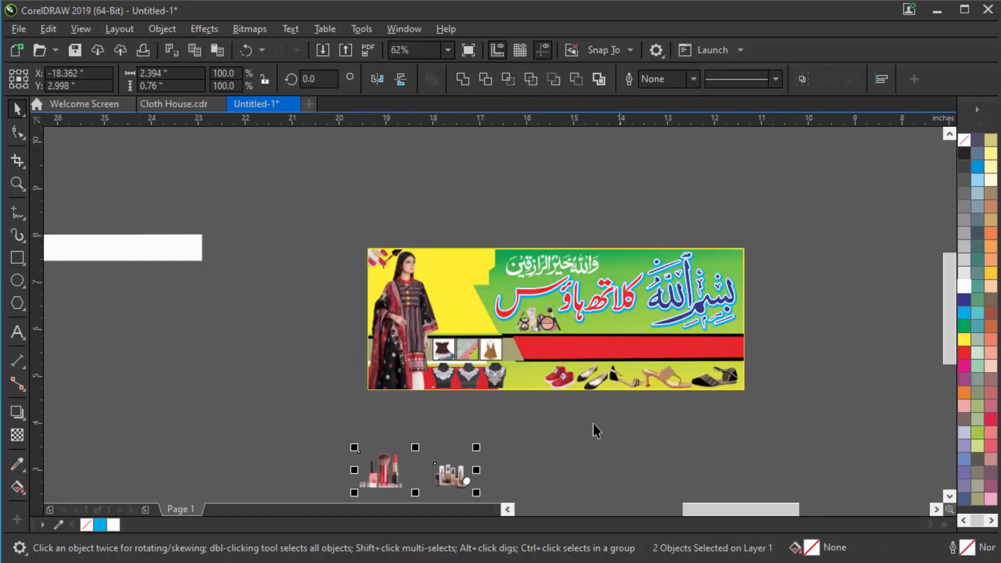
Place the foundation bottles picture on the green area just above the red bar, between the letterings, and shrink it to about 0.71 inches wide
click(495, 472)
drag(453, 475, 711, 231)
scroll(524, 426, up, 2)
scroll(687, 226, up, 2)
scroll(679, 235, down, 1)
scroll(737, 228, up, 1)
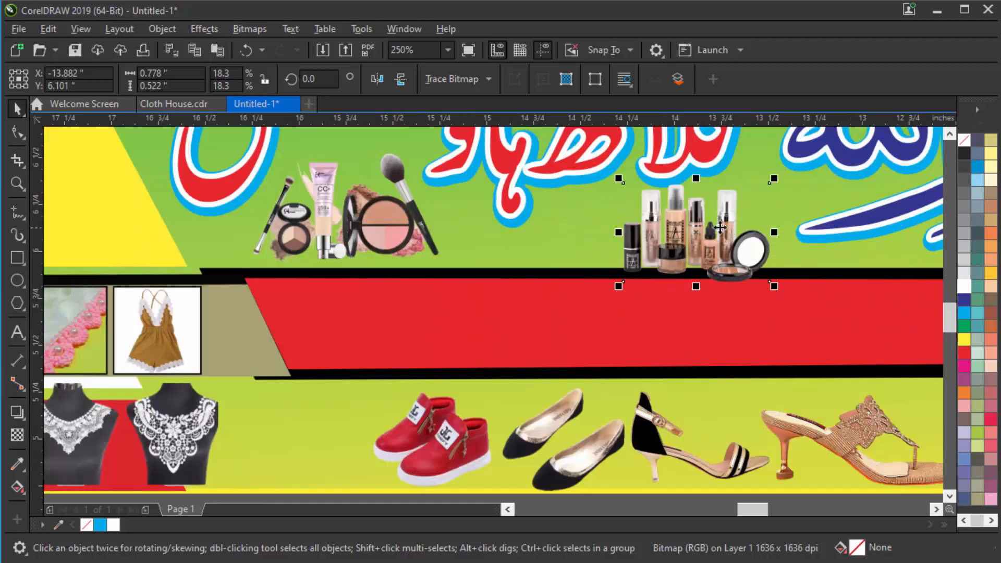
drag(618, 181, 631, 189)
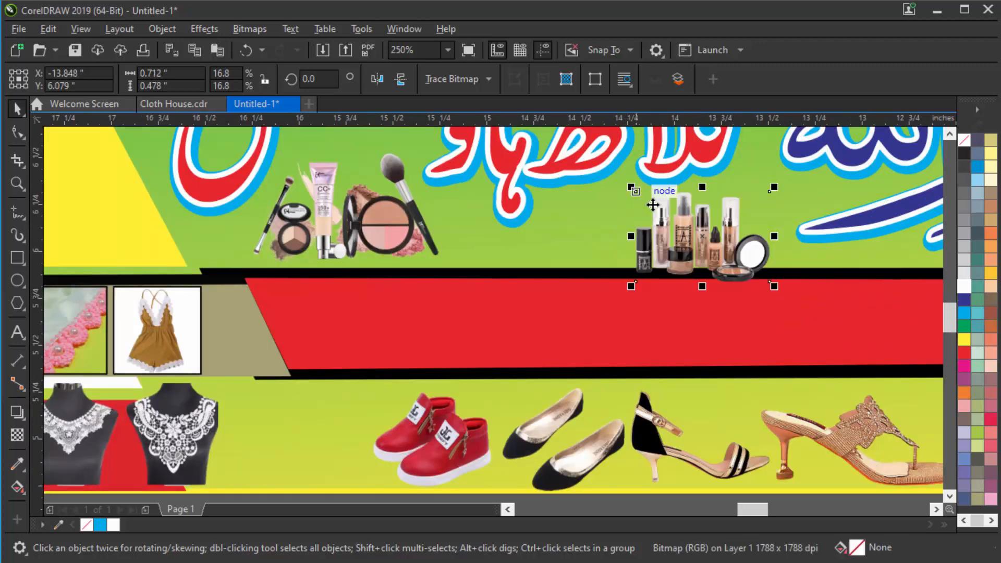
Place the lipstick and brush picture between the necklace busts and the red shoes, shrinking it to about 0.82 inches wide
scroll(694, 208, down, 1)
scroll(507, 312, down, 1)
click(219, 493)
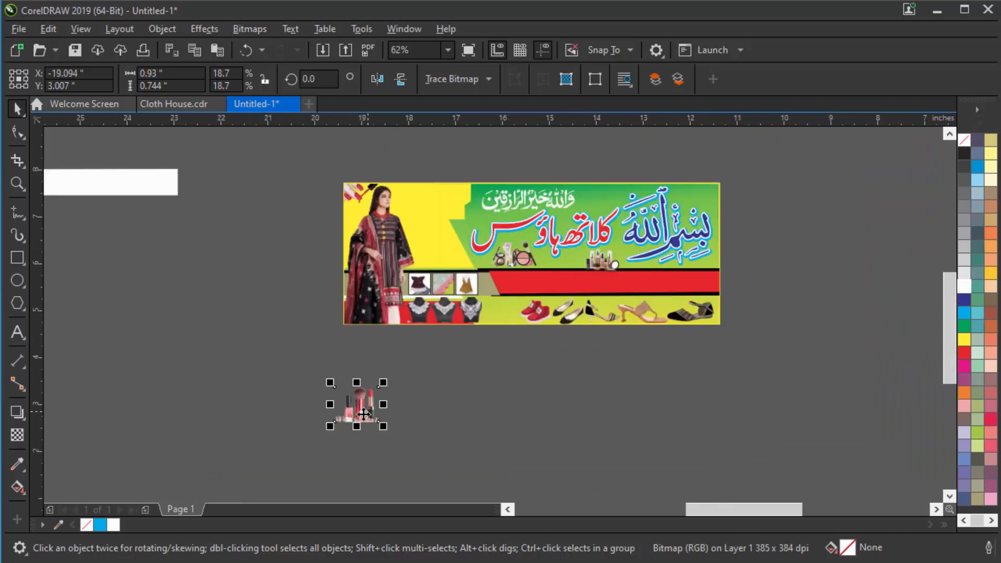
drag(506, 335, 484, 283)
scroll(509, 319, up, 2)
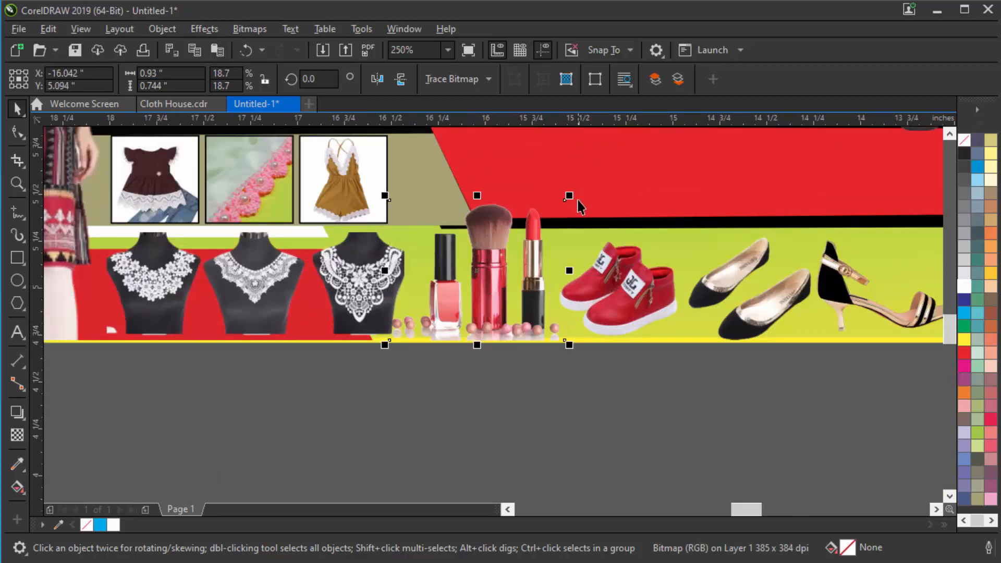
drag(569, 196, 548, 212)
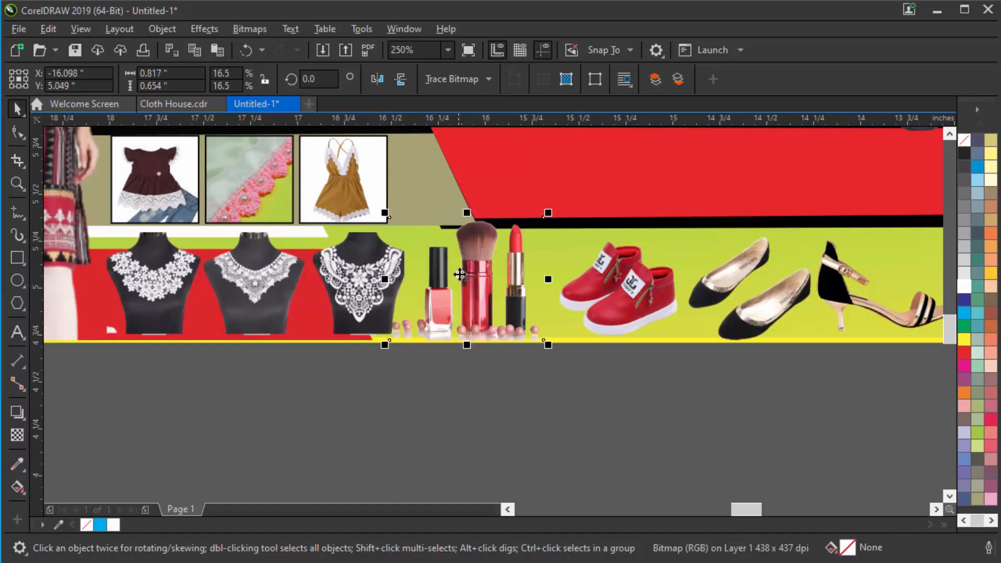
drag(469, 280, 480, 279)
click(522, 408)
scroll(542, 390, down, 2)
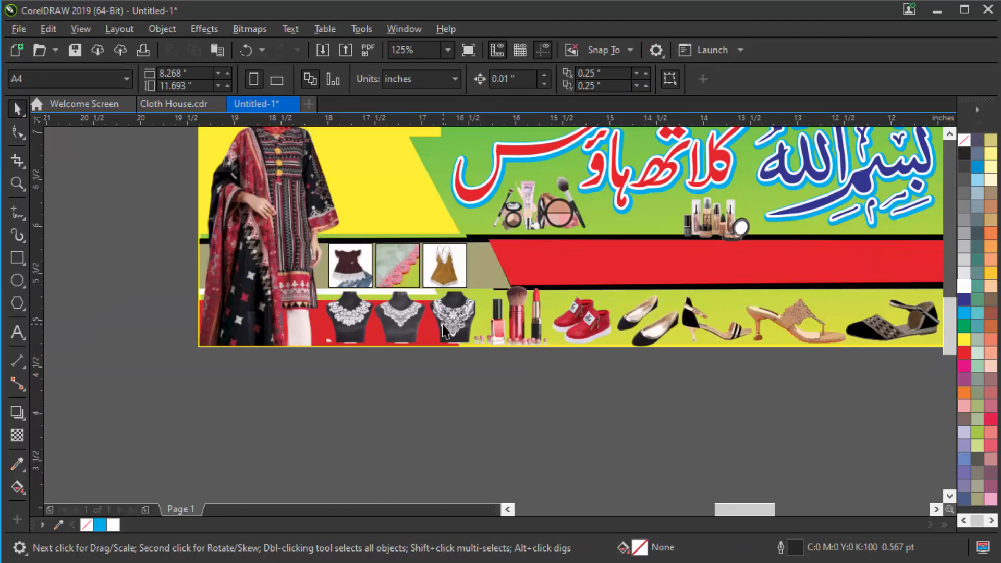
Bring the outlined proprietor's name lettering over to just above the banner's upper left corner
scroll(442, 325, down, 2)
scroll(426, 301, down, 2)
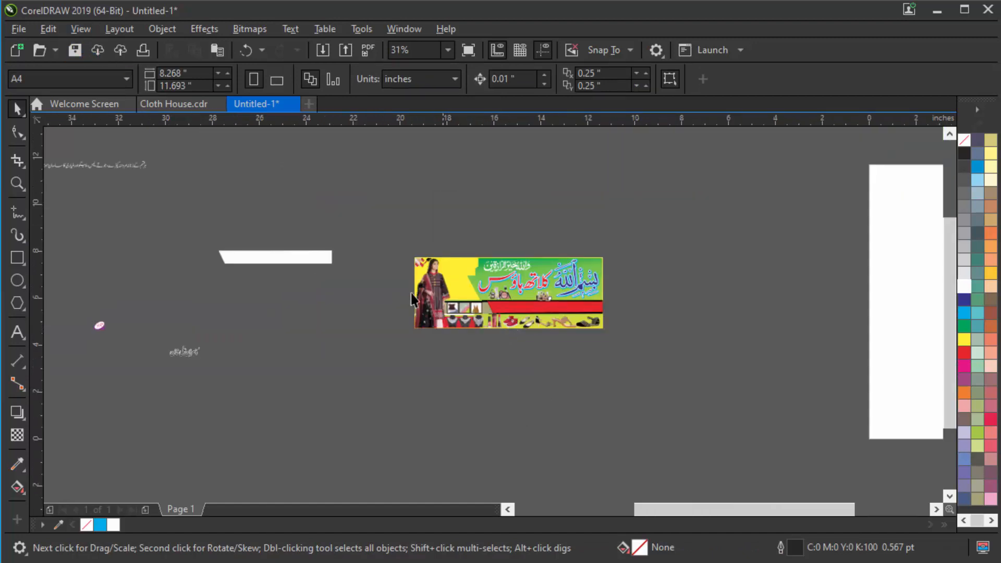
scroll(140, 354, up, 2)
click(230, 365)
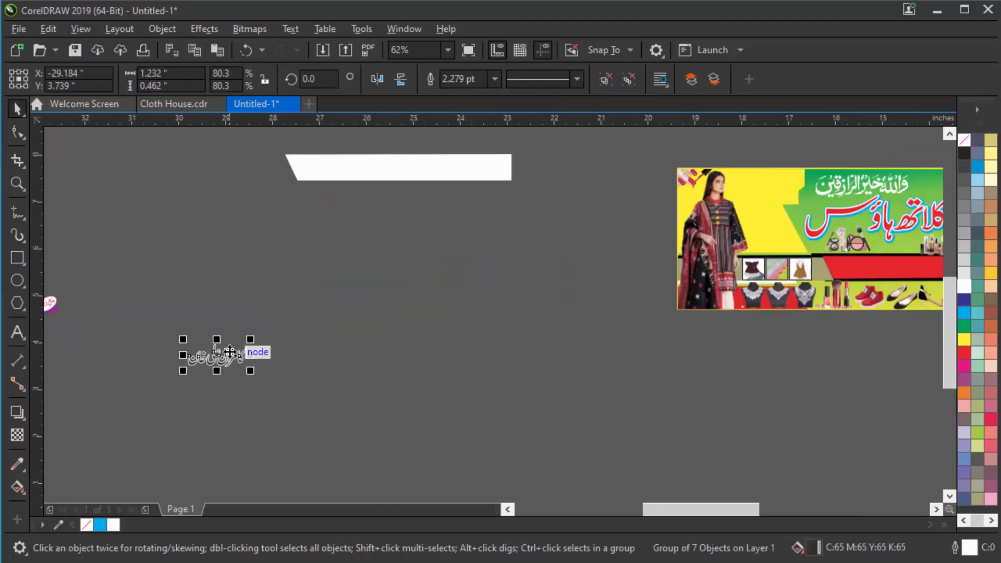
scroll(225, 357, down, 2)
drag(222, 352, 421, 310)
scroll(531, 248, up, 1)
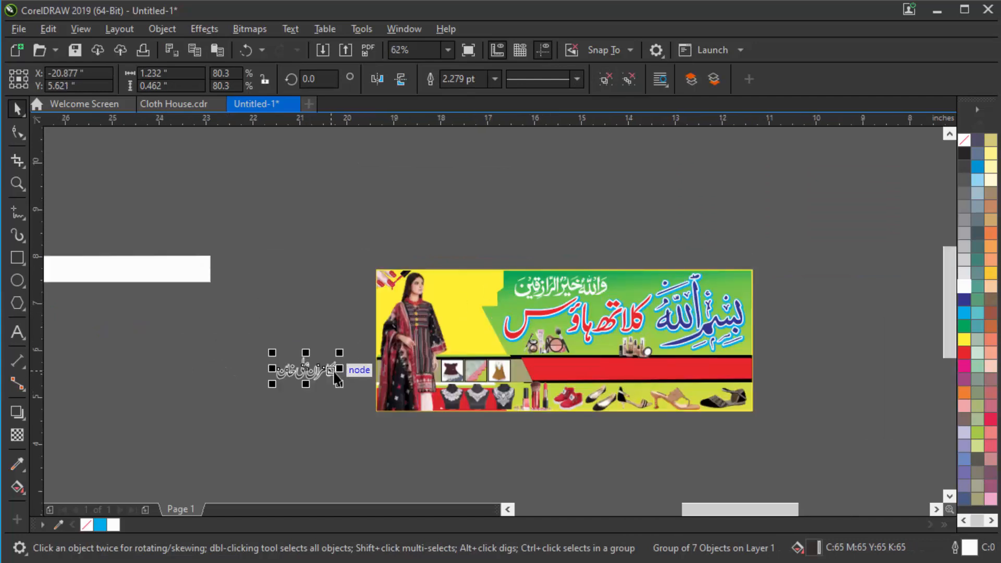
drag(333, 367, 402, 237)
scroll(570, 212, down, 1)
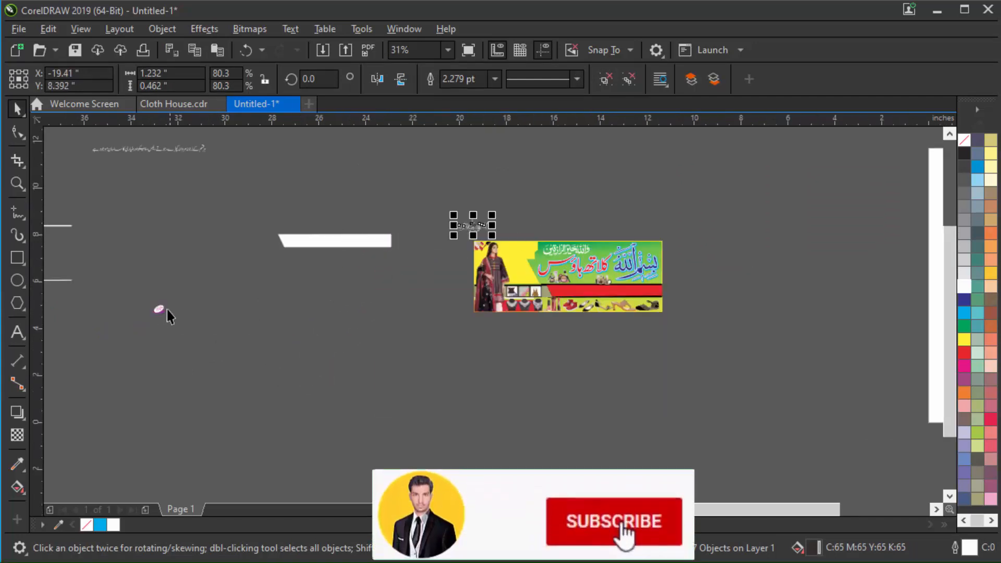
Place the purple and white oval badge in the upper right corner of the banner's yellow area
drag(158, 310, 515, 234)
scroll(515, 234, up, 3)
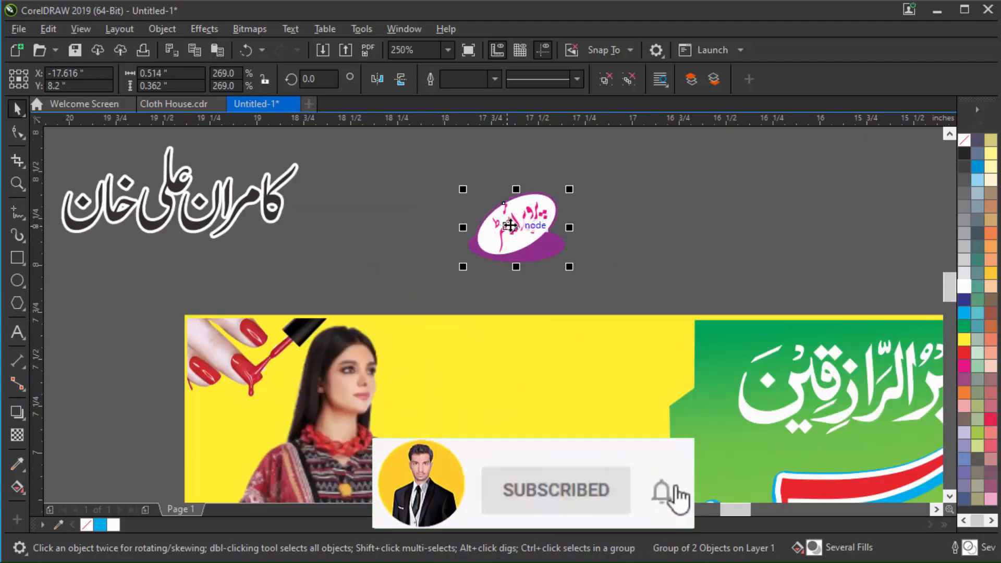
drag(510, 225, 629, 354)
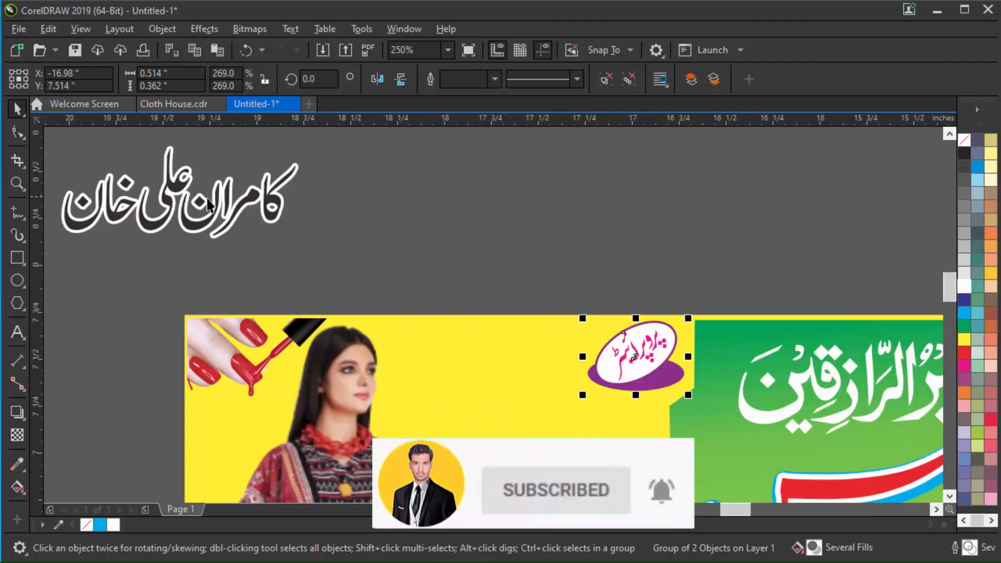
Place the proprietor's name lettering between the woman's head and the oval badge, shrinking it slightly to fit
drag(207, 204, 539, 370)
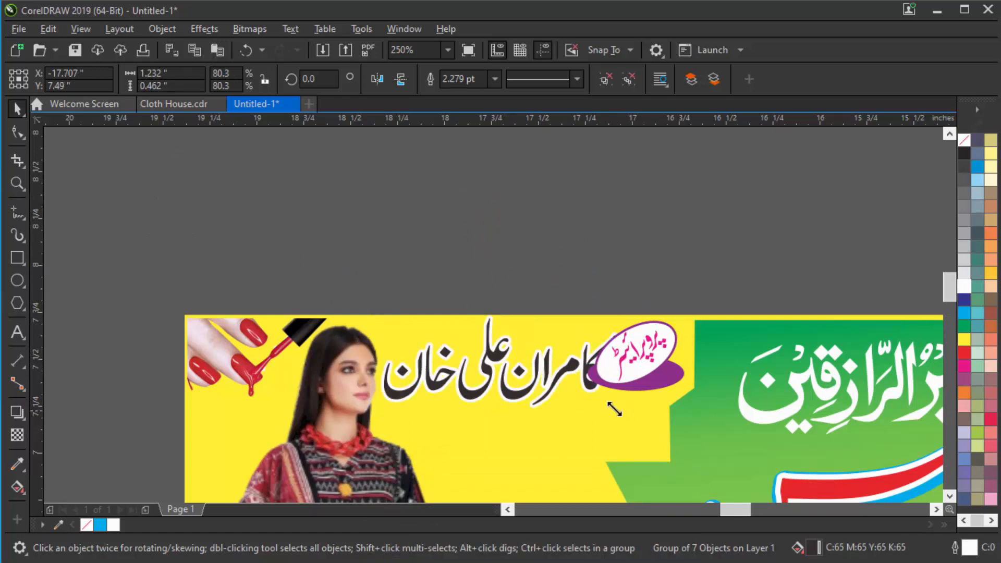
drag(614, 410, 605, 401)
scroll(490, 344, up, 1)
mouse_move(477, 353)
mouse_down()
mouse_move(487, 369)
mouse_move(493, 359)
mouse_up()
scroll(496, 251, down, 1)
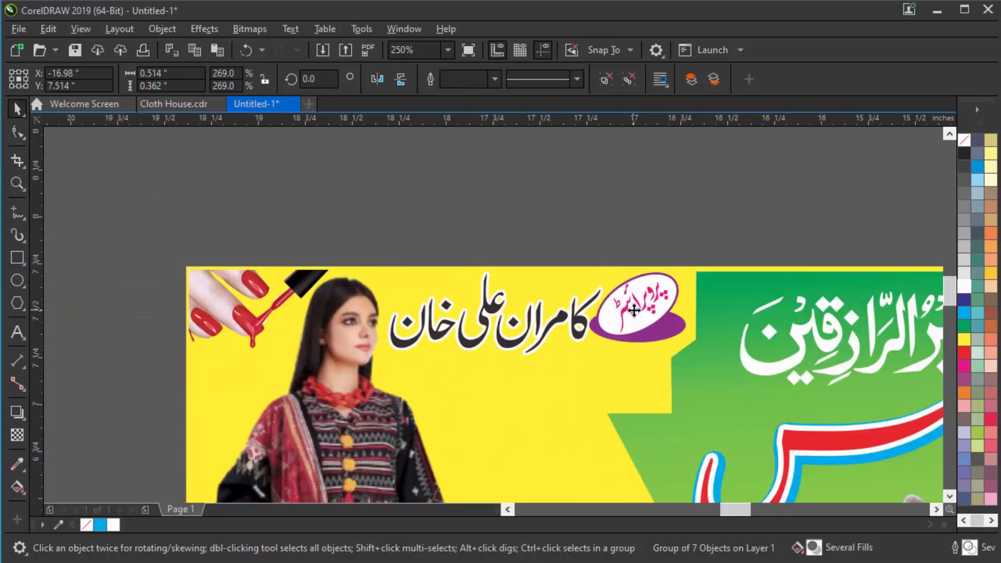
Shrink the oval badge to about 0.44 inches wide and align it beside the proprietor's name lettering
click(634, 311)
drag(584, 348, 596, 344)
scroll(641, 294, up, 2)
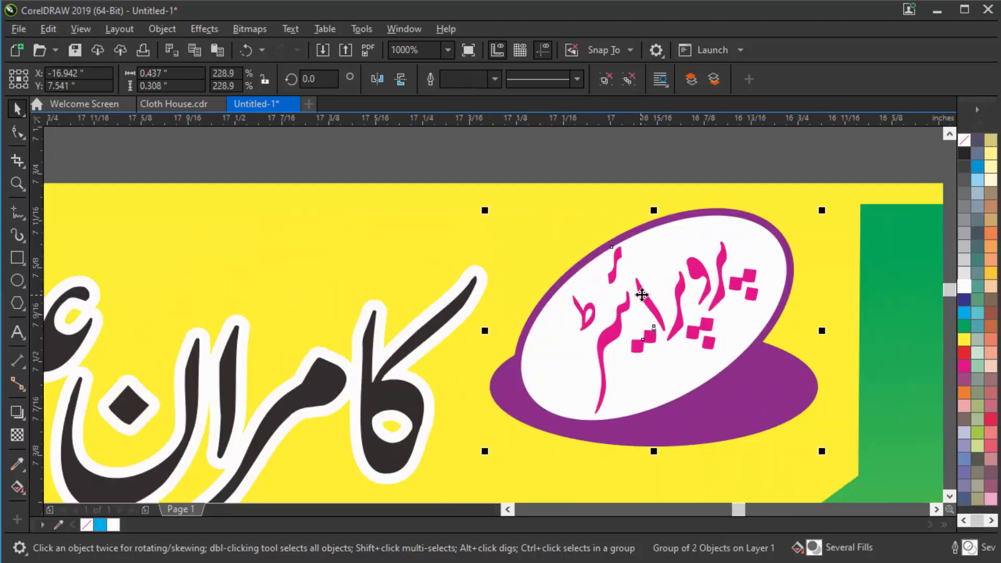
drag(661, 316, 650, 340)
scroll(646, 184, down, 3)
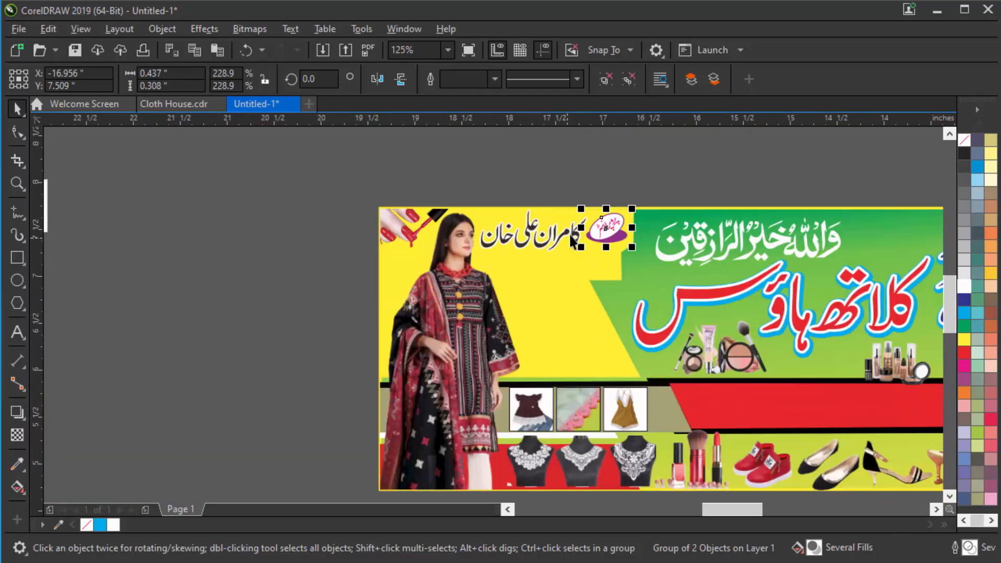
Move the proprietor's name lettering slightly down from the banner's upper edge and lower the oval badge to line up with it
scroll(567, 238, up, 1)
click(569, 236)
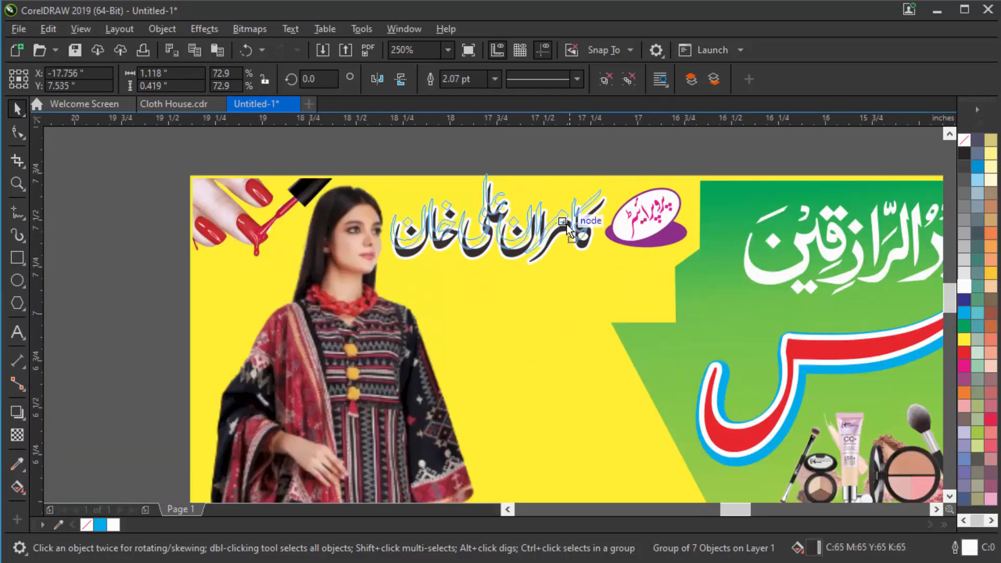
drag(572, 234, 570, 233)
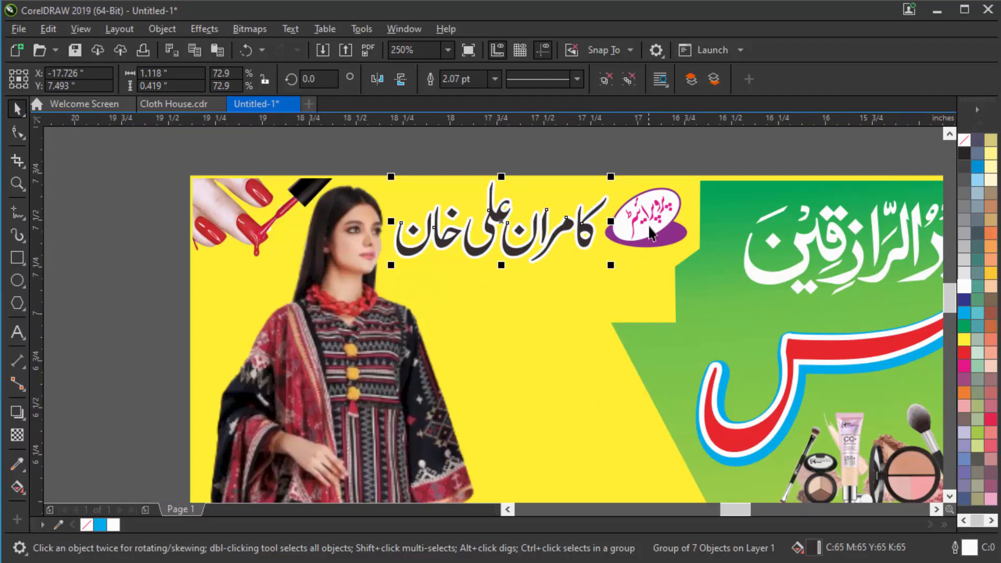
scroll(651, 233, up, 1)
drag(649, 224, 646, 237)
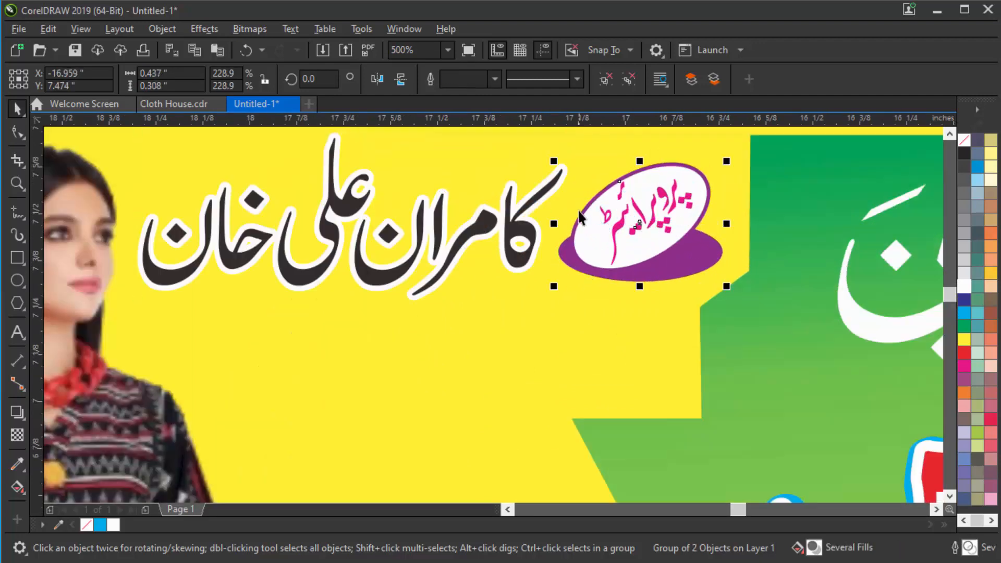
scroll(577, 210, down, 2)
click(573, 155)
Bring the two black phone number lines over to the empty area between the white slanted bar and the banner
scroll(483, 276, down, 2)
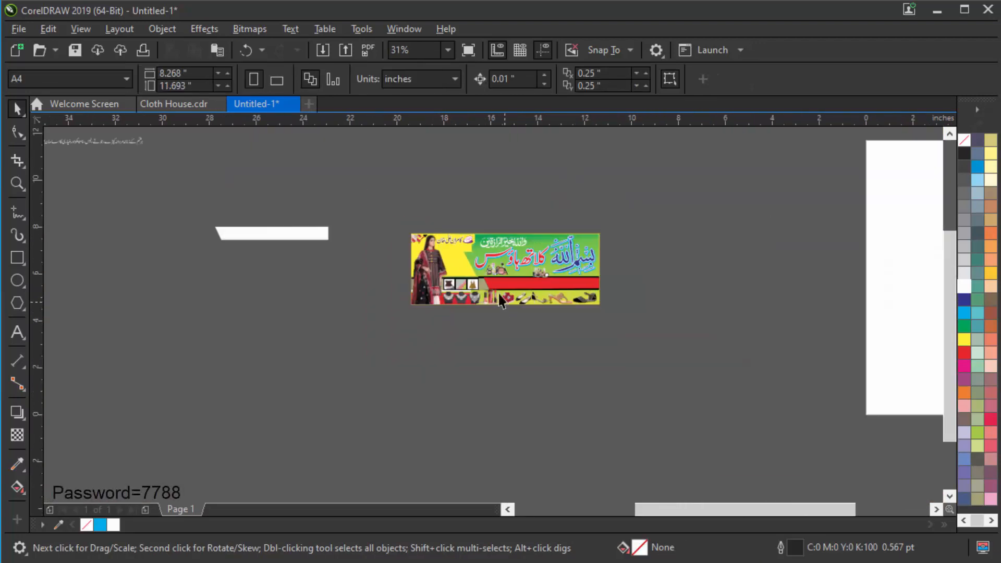
scroll(499, 301, down, 1)
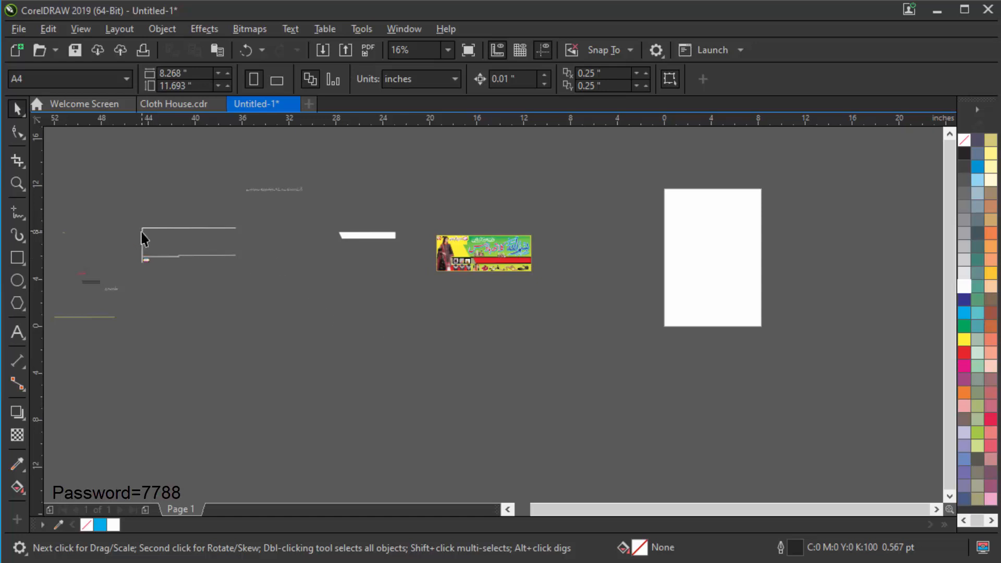
scroll(89, 286, up, 2)
scroll(344, 284, down, 1)
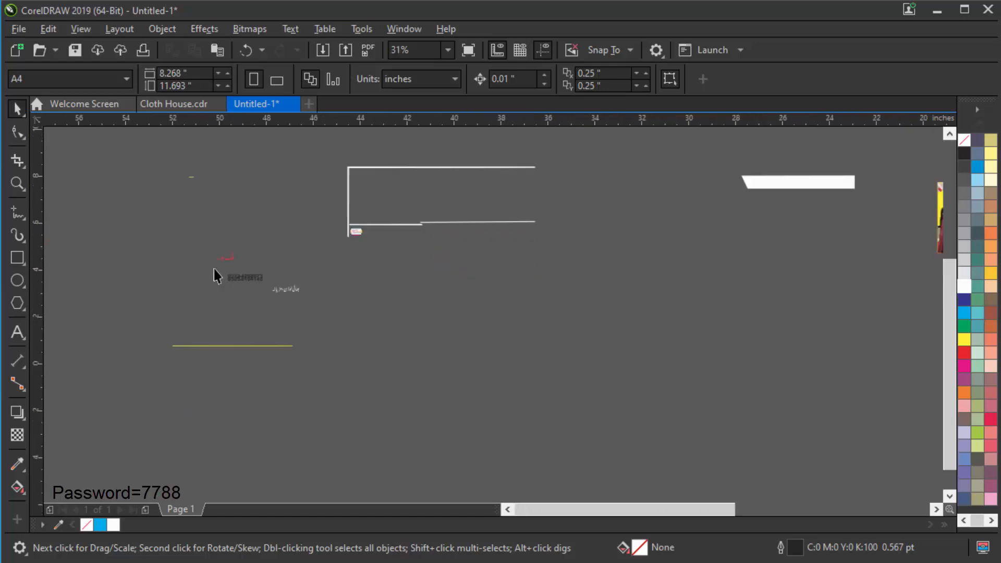
drag(276, 292, 657, 288)
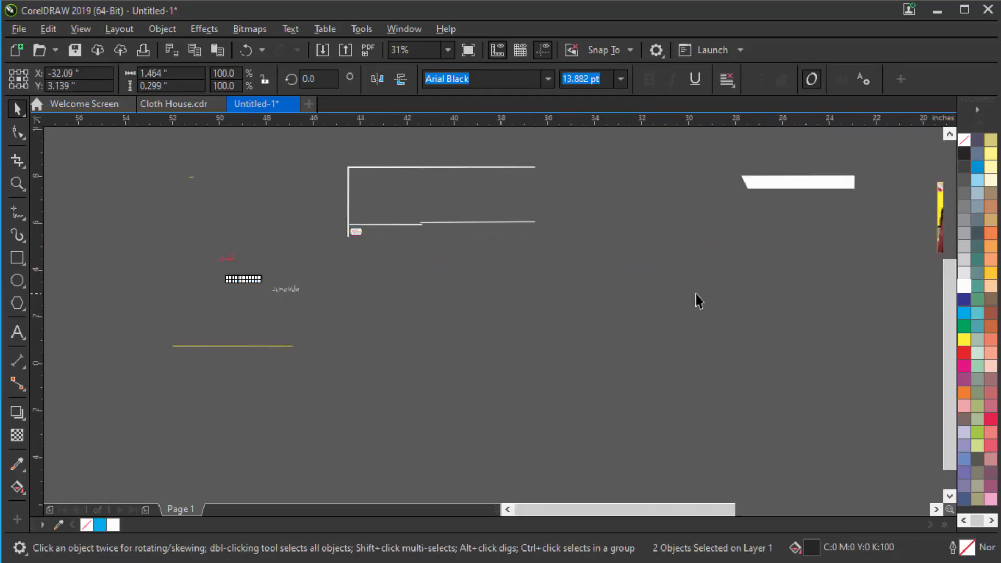
scroll(578, 278, down, 1)
scroll(793, 236, up, 2)
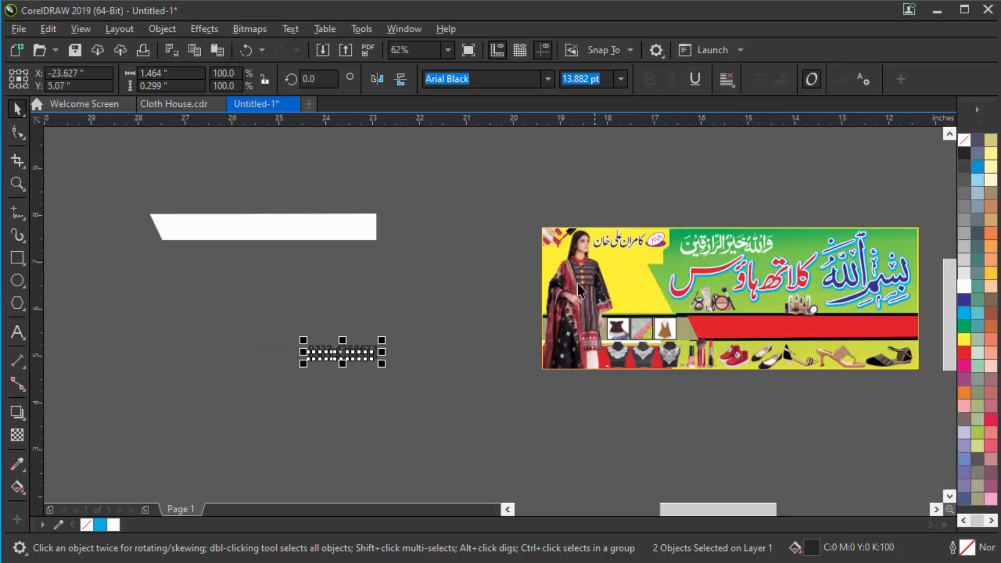
Shrink the two phone number lines to about 0.69 inches wide and place them at the banner's left edge beside the woman's shoulder
scroll(313, 349, up, 2)
scroll(367, 372, down, 1)
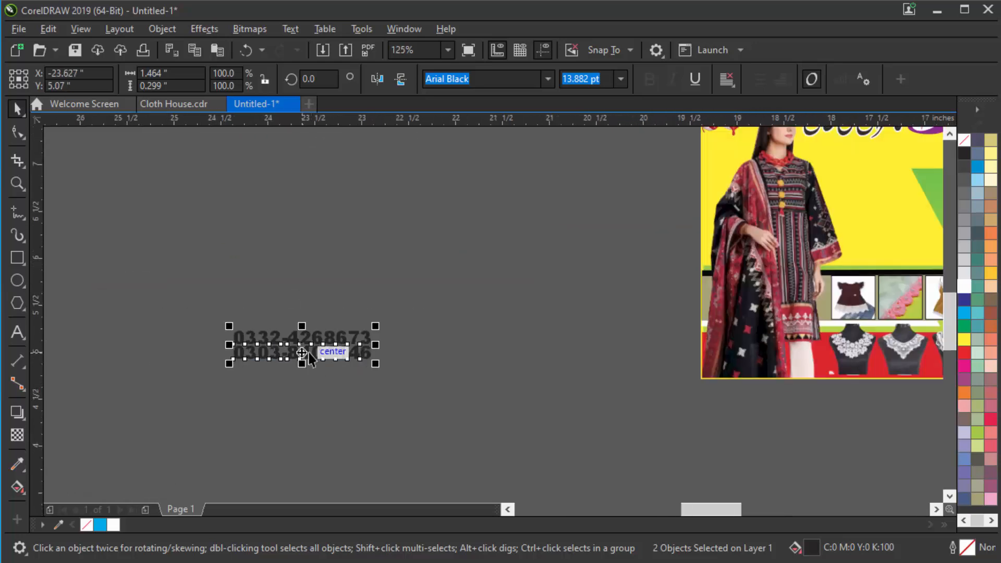
drag(223, 365, 268, 354)
drag(354, 334, 750, 170)
scroll(471, 233, down, 1)
scroll(700, 164, up, 2)
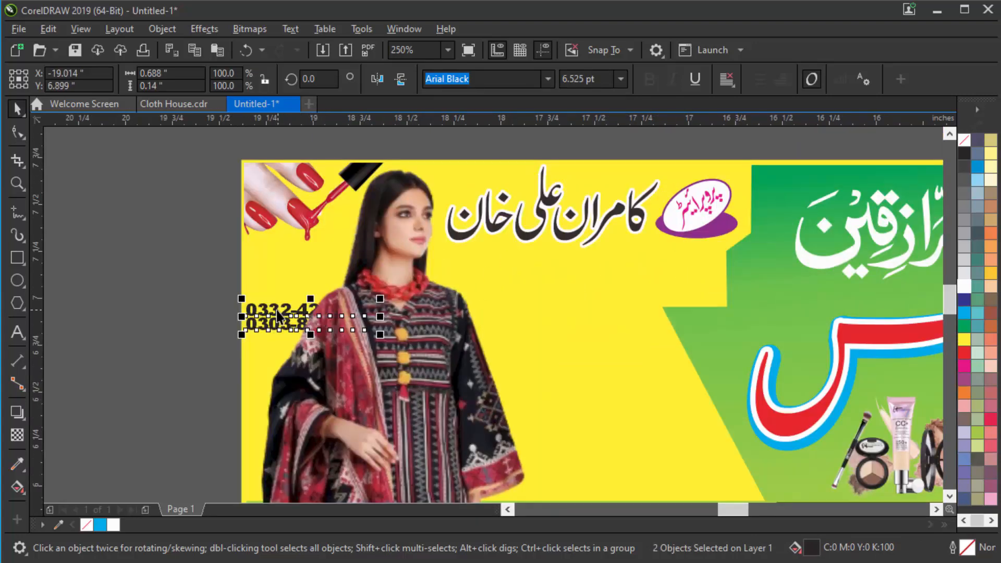
Place the phone number lines directly under the oval badge and proprietor's name, enlarging them to fill the width of that yellow area
drag(163, 283, 431, 340)
drag(311, 315, 648, 254)
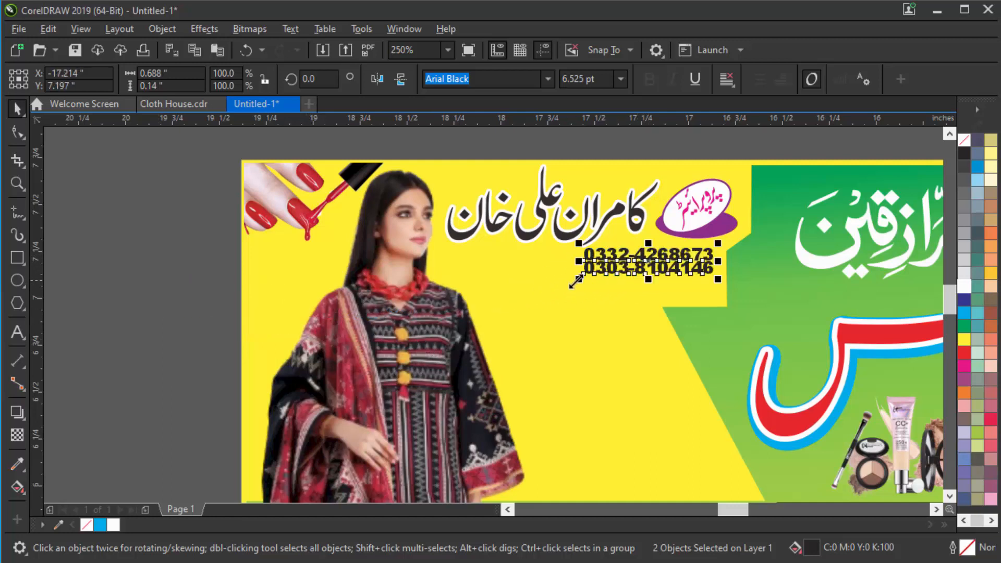
drag(576, 281, 455, 336)
scroll(584, 299, down, 2)
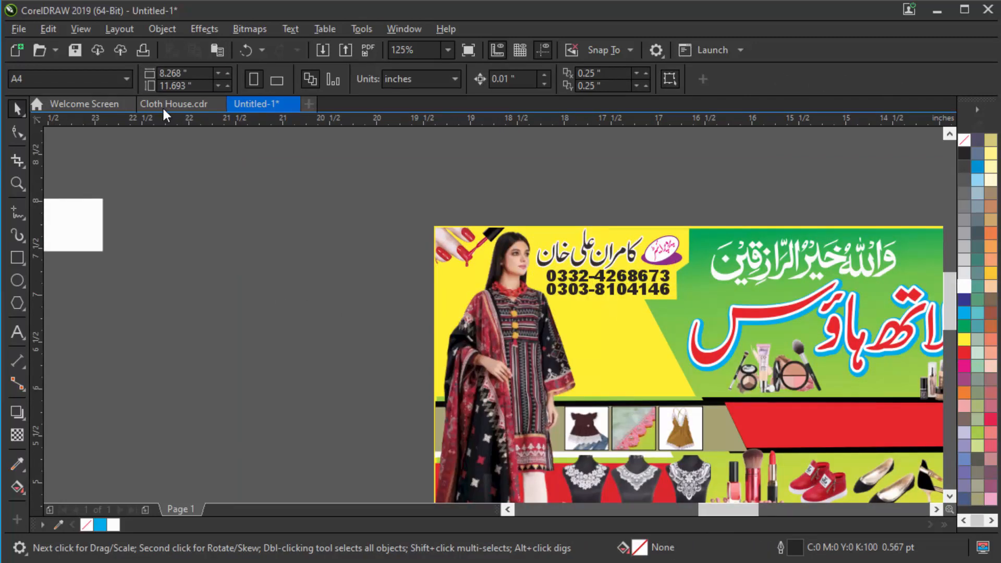
Place the white Urdu line describing the goods on the banner's red bar and shrink it to fit inside
scroll(485, 298, down, 4)
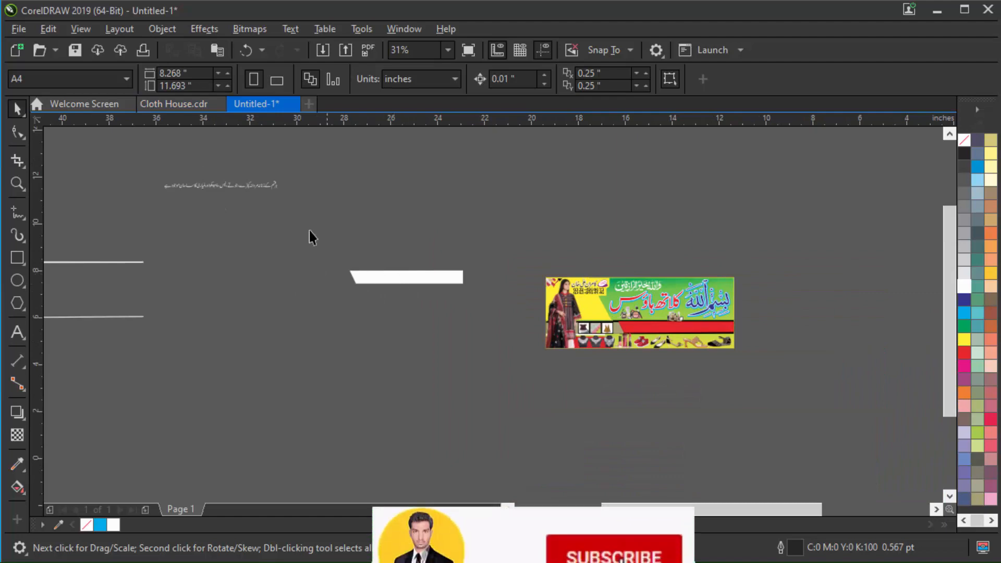
drag(263, 188, 532, 369)
scroll(753, 269, up, 4)
scroll(750, 275, down, 2)
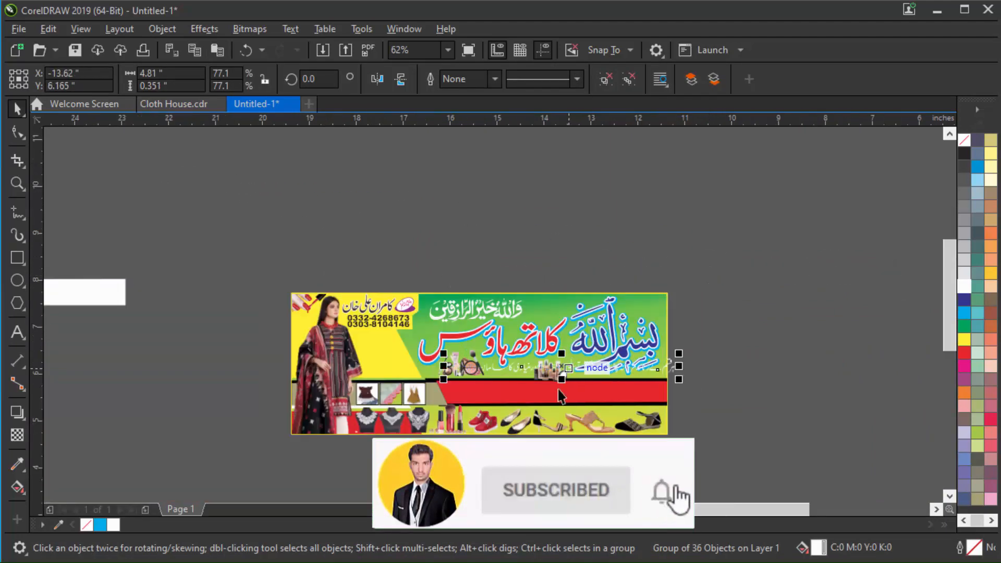
scroll(566, 396, up, 2)
scroll(496, 162, down, 2)
scroll(522, 313, up, 2)
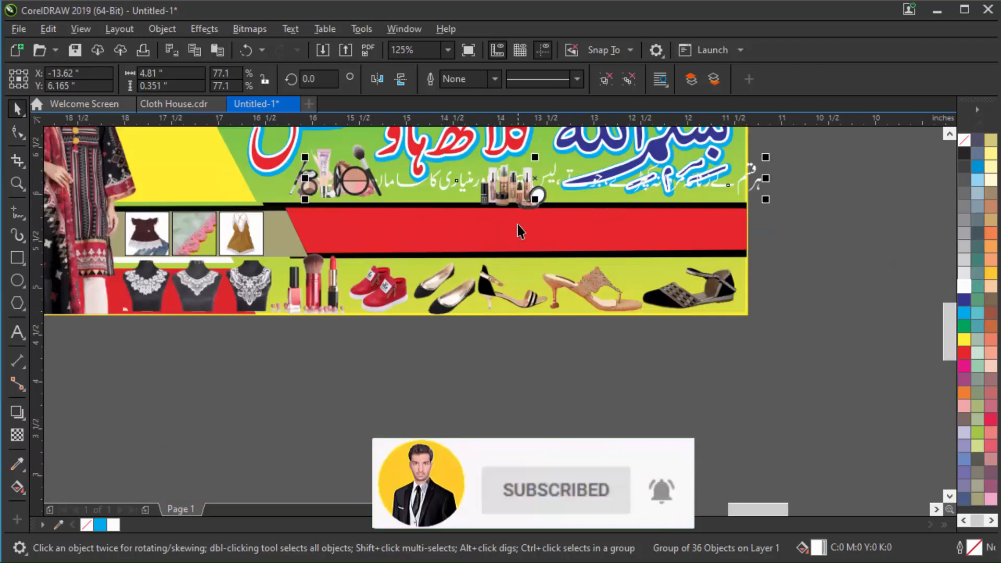
drag(532, 177, 531, 230)
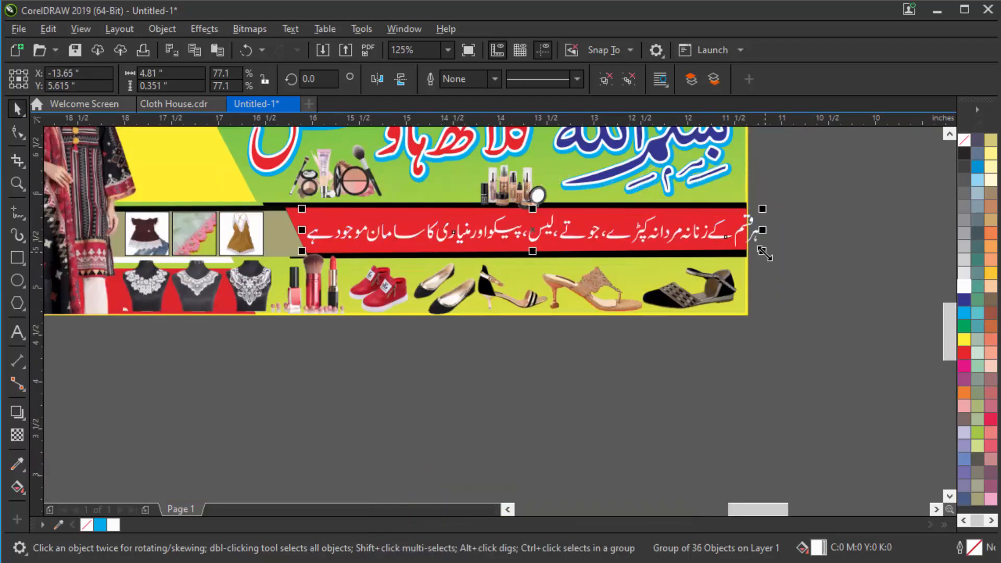
drag(762, 252, 734, 256)
click(853, 274)
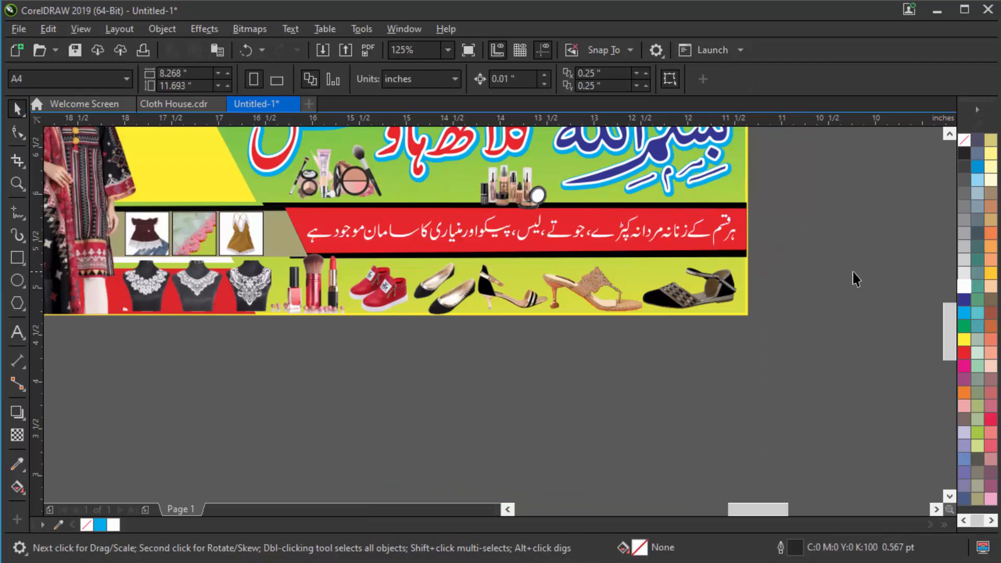
Bring the white address lettering and the red name lettering over together to the area beside and below the banner's left end
scroll(802, 294, down, 2)
scroll(580, 266, down, 4)
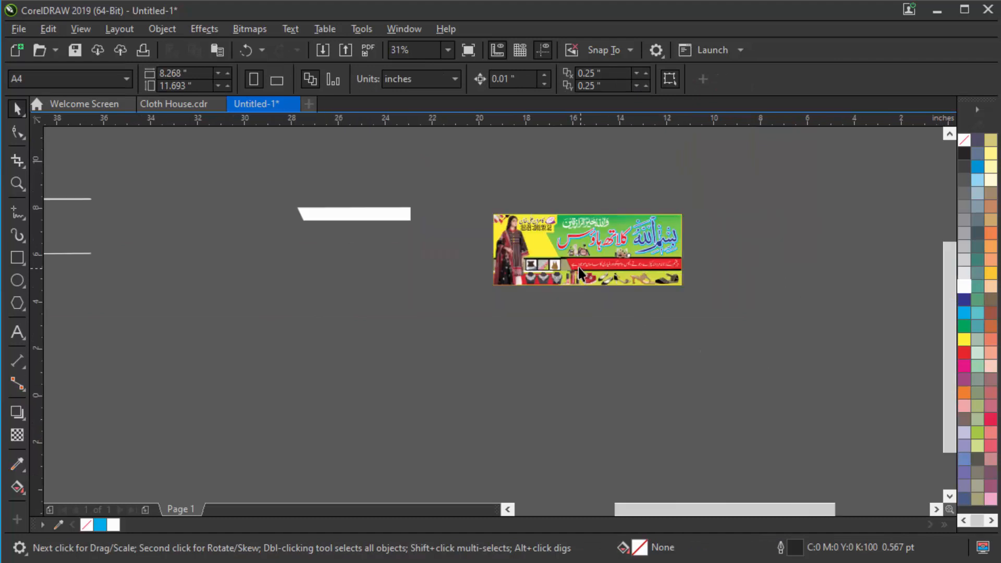
scroll(214, 316, up, 4)
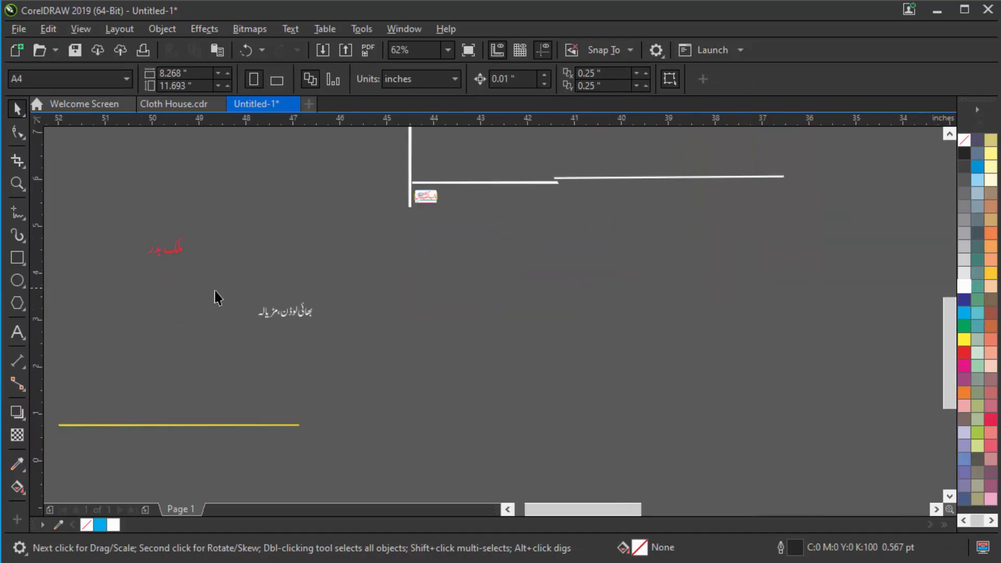
drag(125, 212, 396, 370)
scroll(284, 308, down, 2)
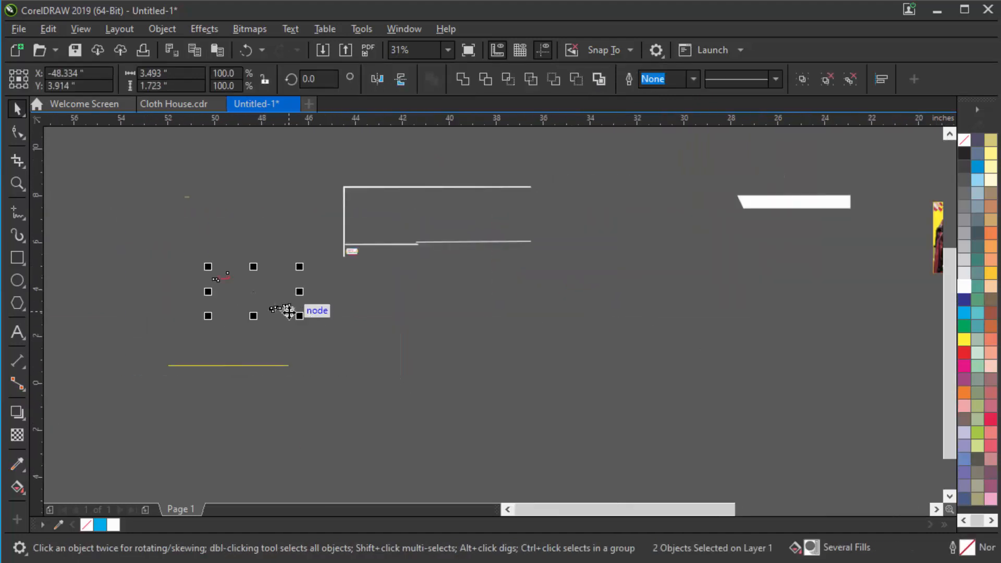
drag(290, 311, 709, 334)
scroll(494, 284, down, 2)
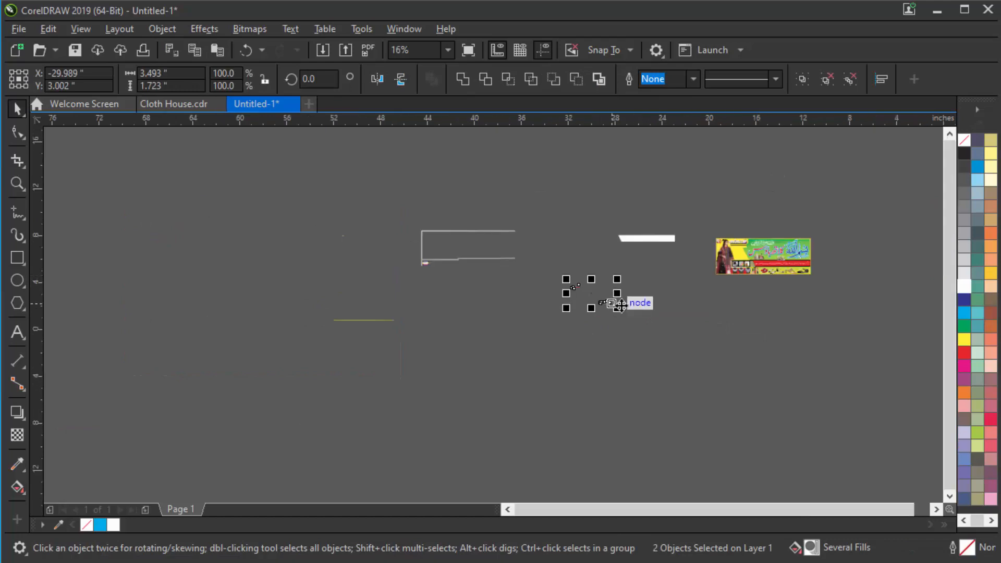
drag(619, 304, 744, 283)
scroll(814, 265, up, 2)
click(704, 364)
scroll(742, 250, up, 2)
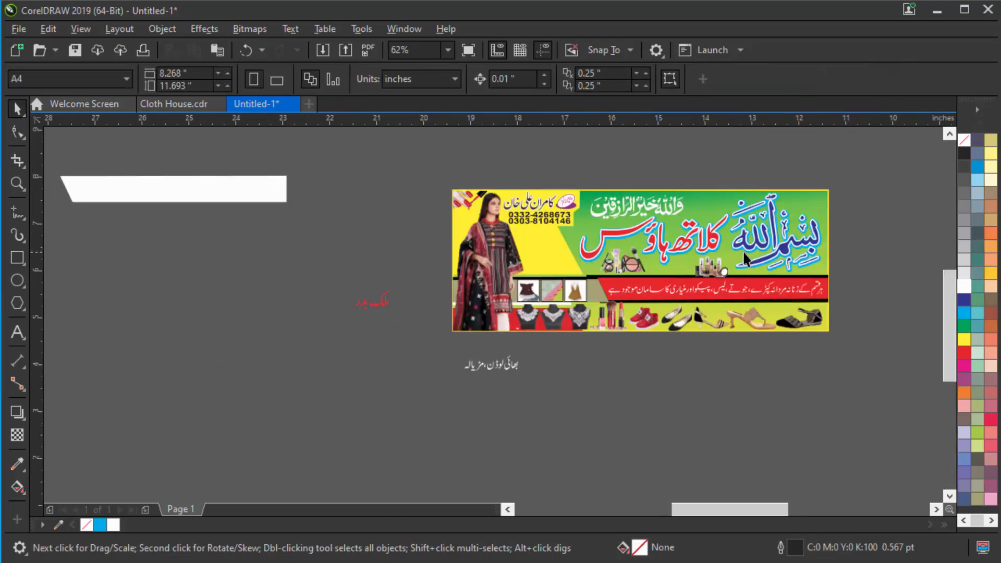
Place the white address lettering in the lower yellow area above the clothing photos, shrinking it to about 1.07 inches wide
click(513, 364)
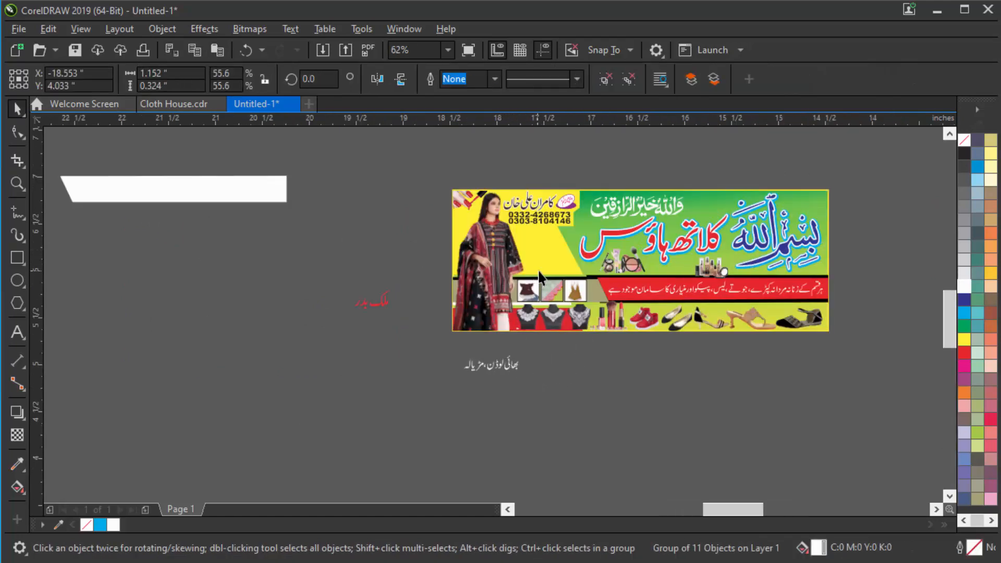
scroll(529, 354, up, 2)
drag(458, 457, 584, 268)
scroll(620, 252, up, 2)
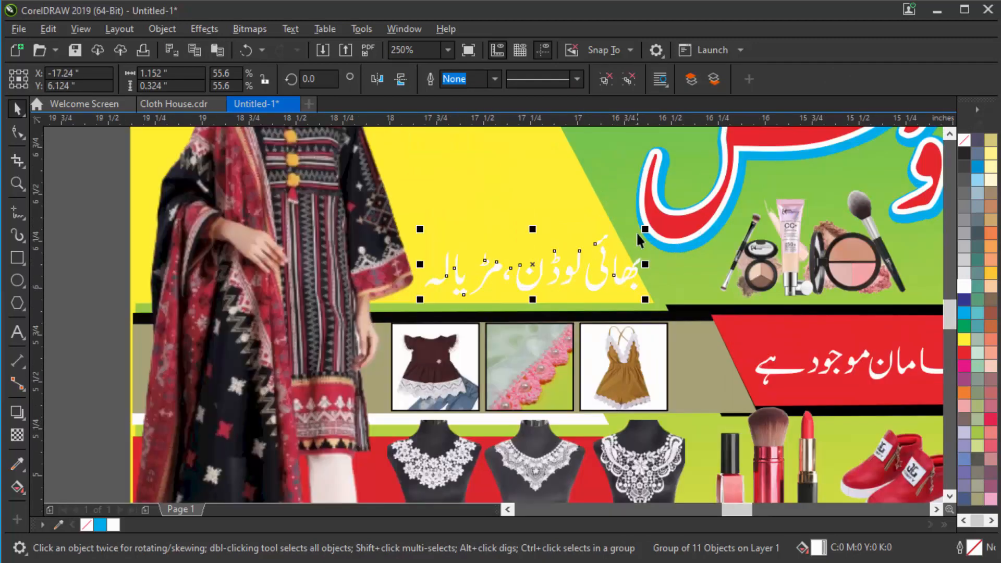
drag(647, 229, 629, 235)
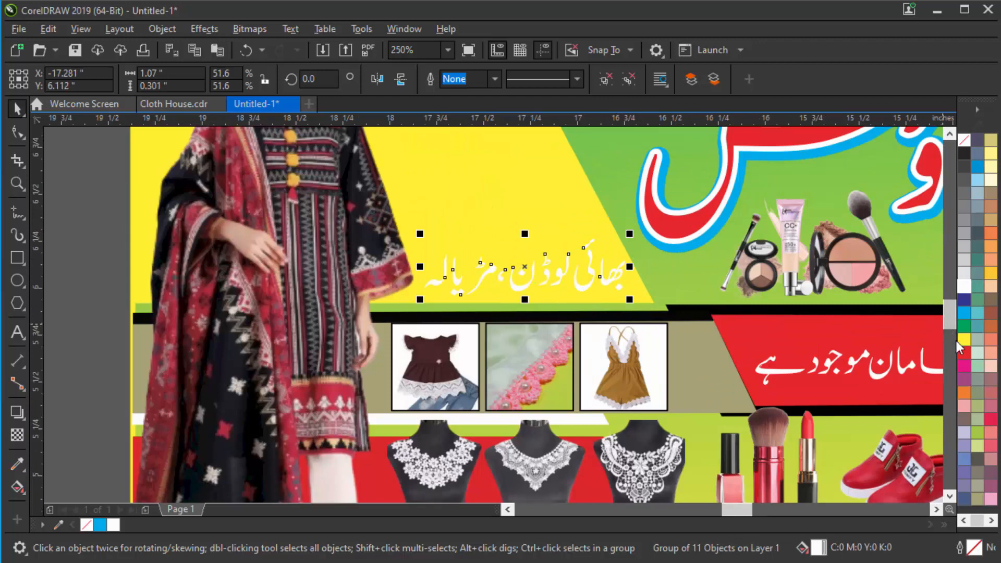
Recolor the address lettering red
click(962, 353)
scroll(583, 276, down, 2)
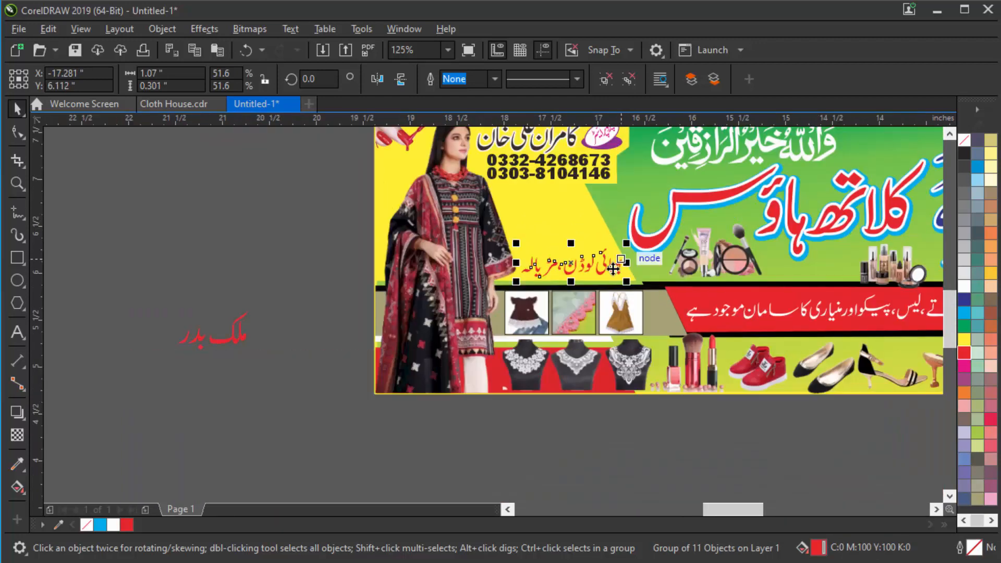
click(261, 284)
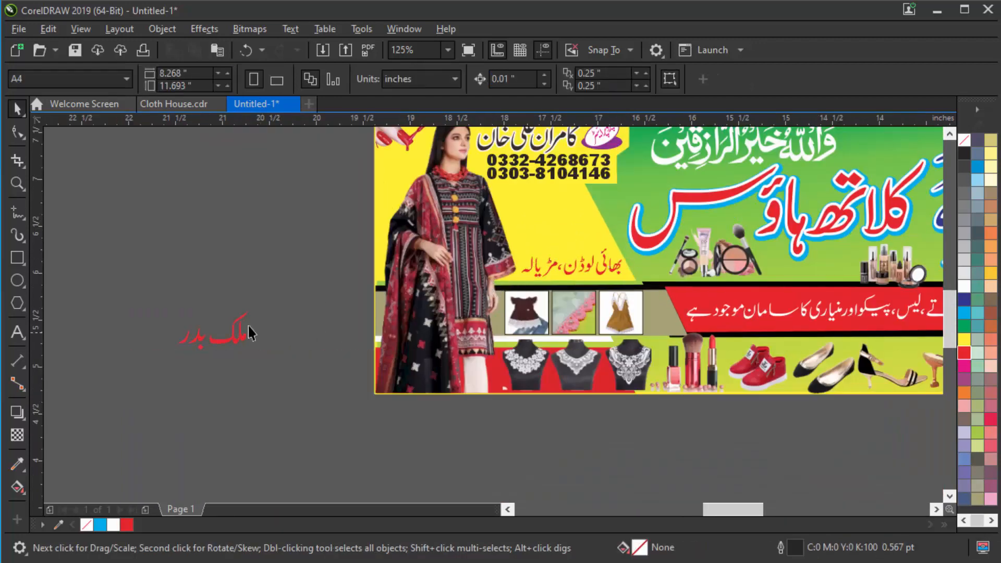
Place the red name lettering in the yellow area just above the address lettering, about 0.79 inches wide
drag(238, 338, 596, 211)
scroll(590, 214, up, 2)
scroll(587, 227, down, 2)
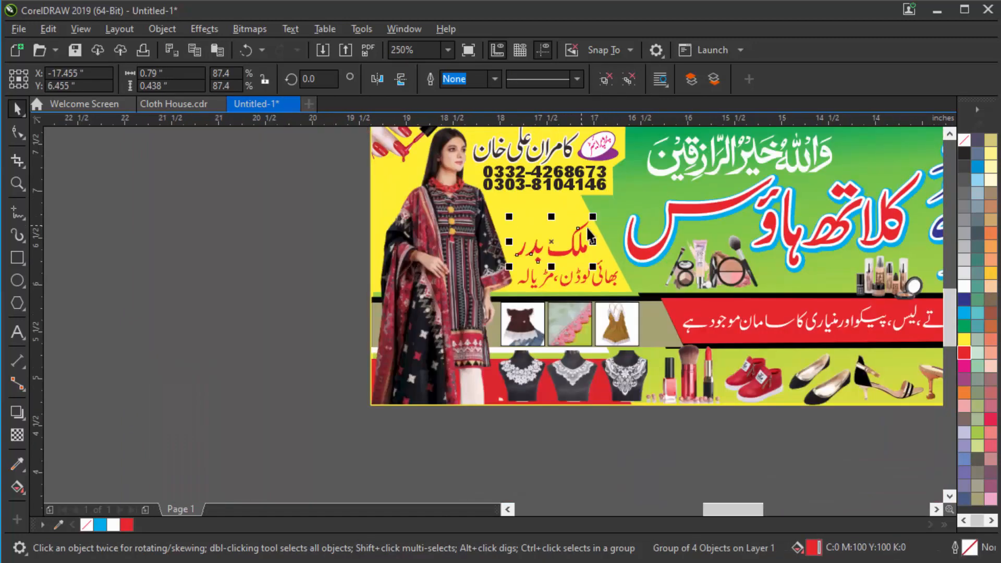
click(211, 301)
scroll(618, 375, down, 3)
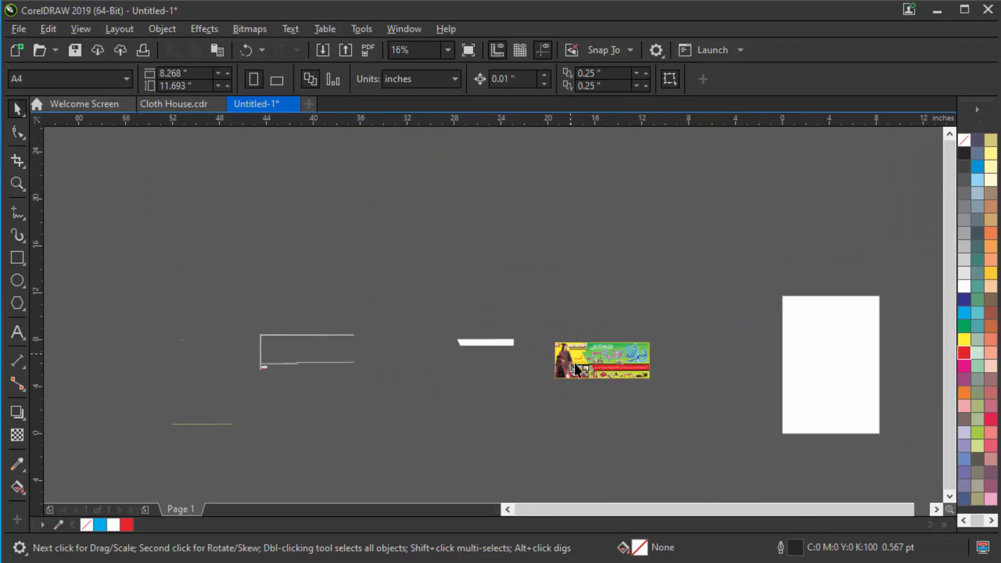
Move the foundation bottles and compact picture from under the main heading to the yellow area below the phone numbers
scroll(618, 376, up, 2)
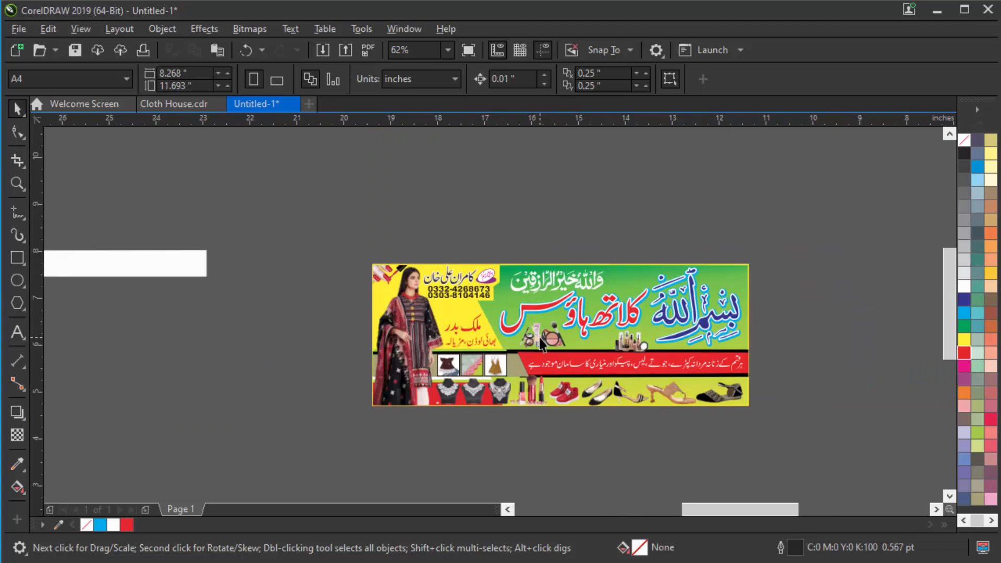
scroll(541, 344, up, 2)
scroll(582, 319, down, 1)
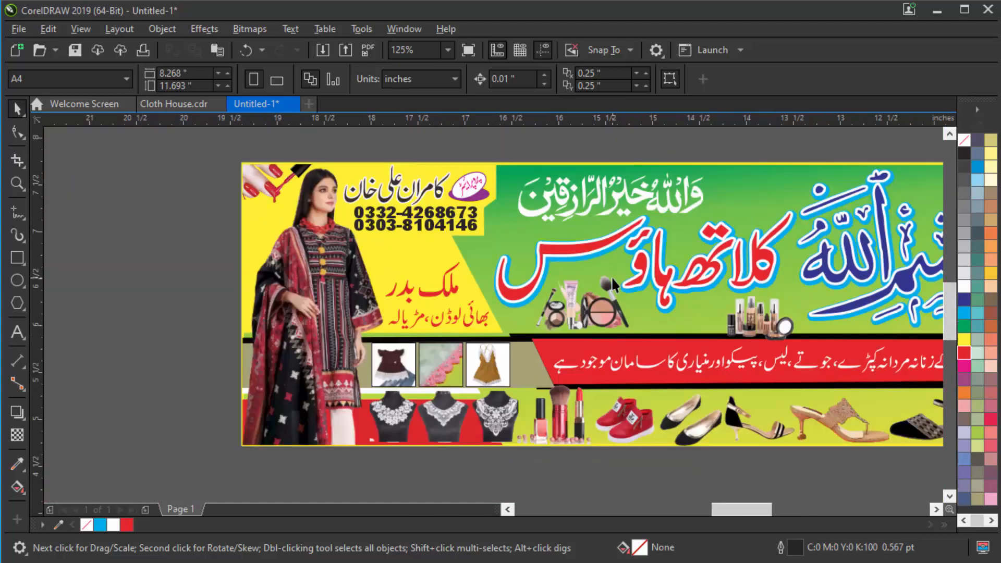
click(595, 329)
click(761, 318)
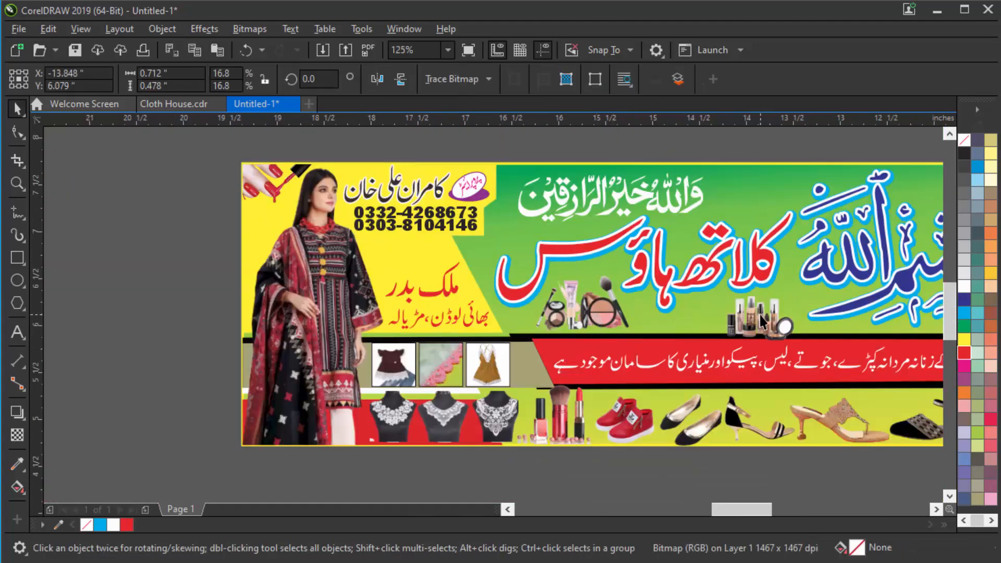
drag(402, 257, 418, 267)
scroll(413, 267, up, 1)
Move the red name lettering to the green area under the main heading, shrinking it to fit above the red bar
click(477, 316)
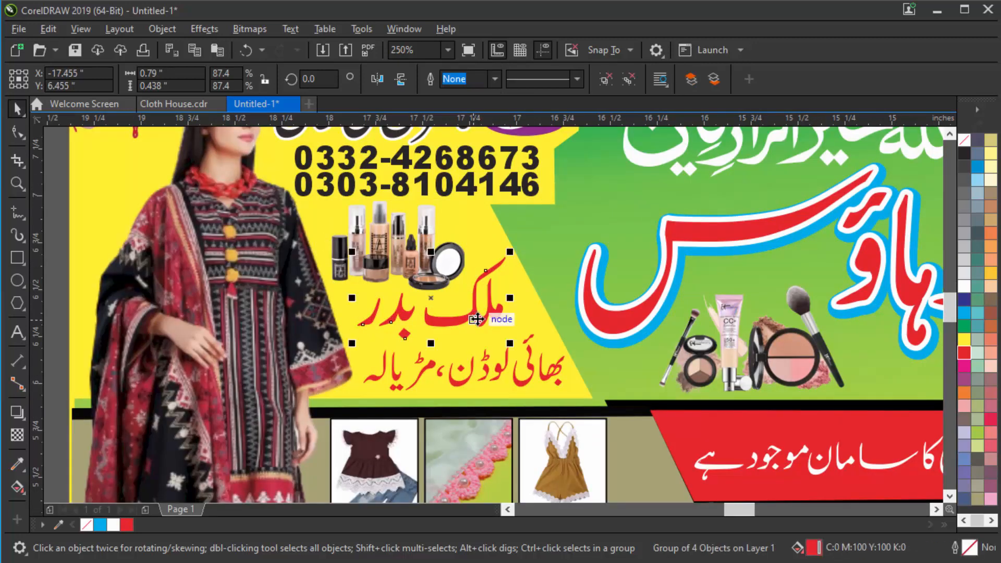
drag(477, 316, 781, 336)
scroll(477, 313, down, 1)
drag(799, 303, 763, 330)
scroll(781, 343, up, 1)
drag(682, 356, 669, 363)
scroll(674, 318, down, 4)
click(680, 184)
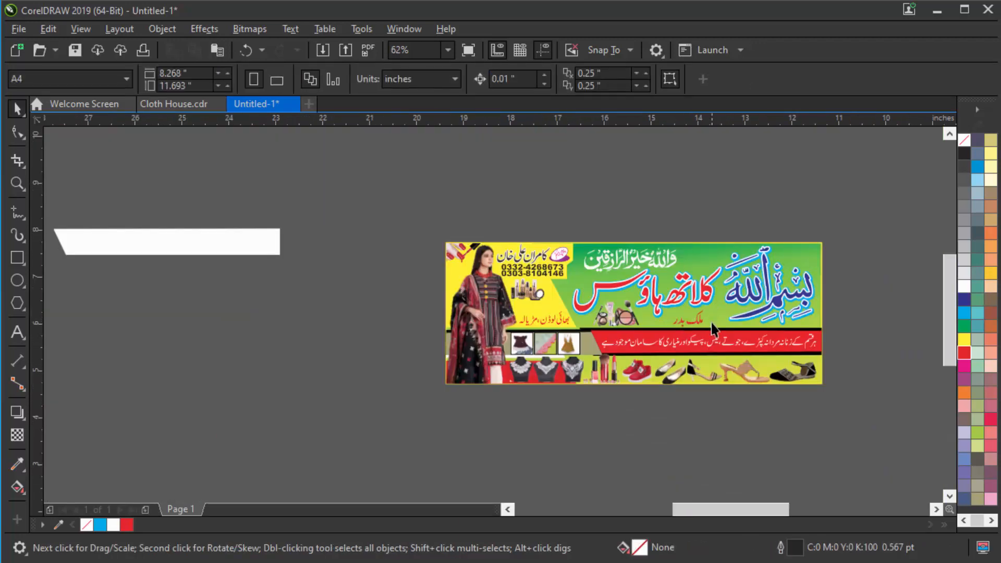
scroll(720, 303, up, 2)
click(759, 277)
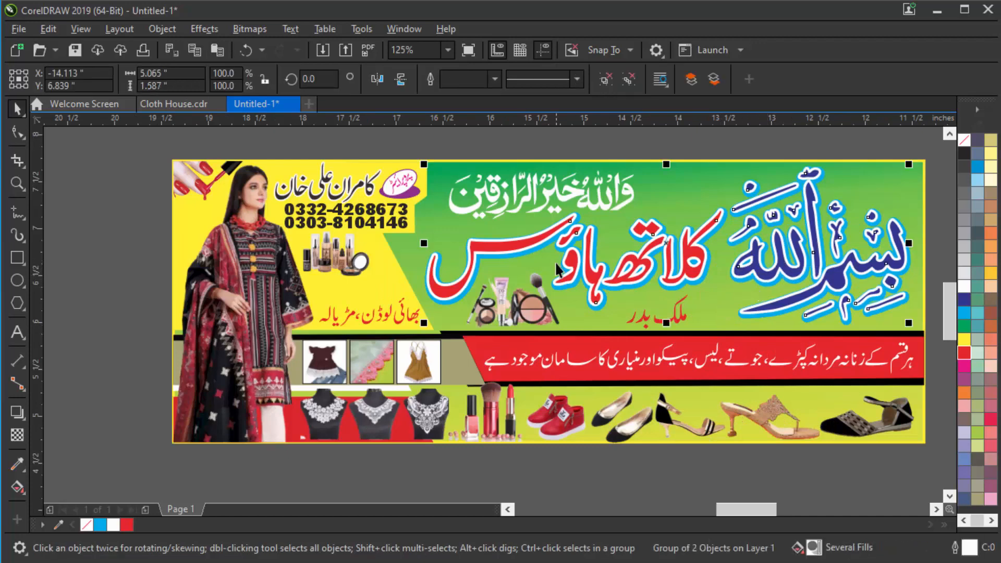
scroll(557, 269, down, 2)
click(675, 166)
scroll(555, 228, up, 2)
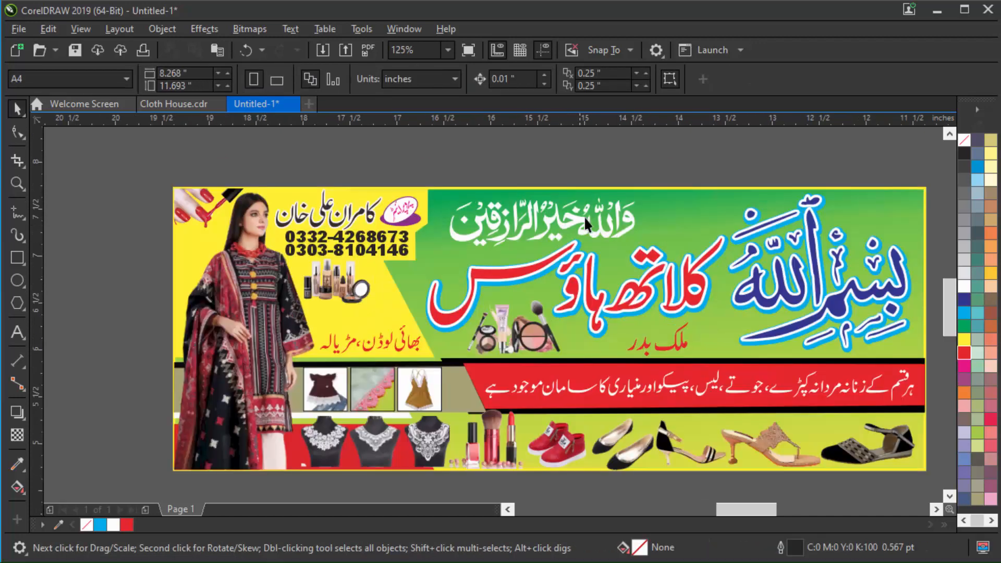